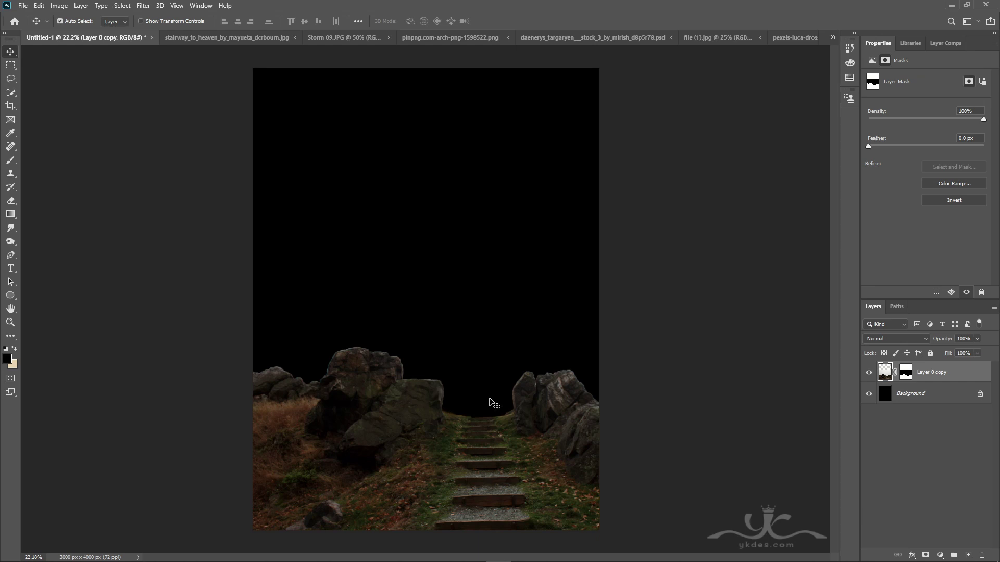
Scale the stairway and rocks layer up to about 184%, repositioning it so the path fills the lower canvas
{"action": "key", "text": "ctrl+t"}
{"action": "left_click_drag", "start_coordinate": [629, 208], "coordinate": [729, 179]}
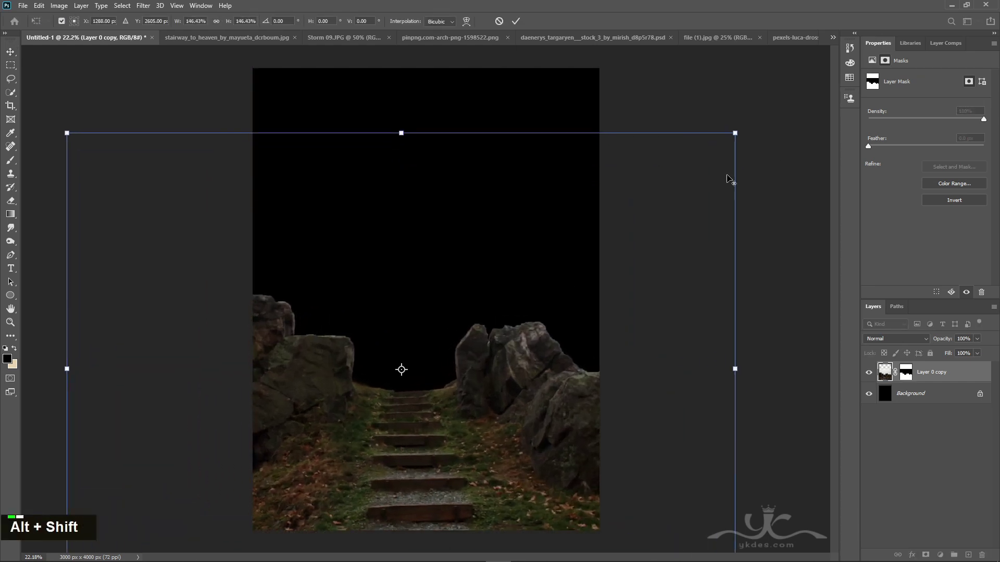
{"action": "left_click_drag", "start_coordinate": [505, 299], "coordinate": [544, 289]}
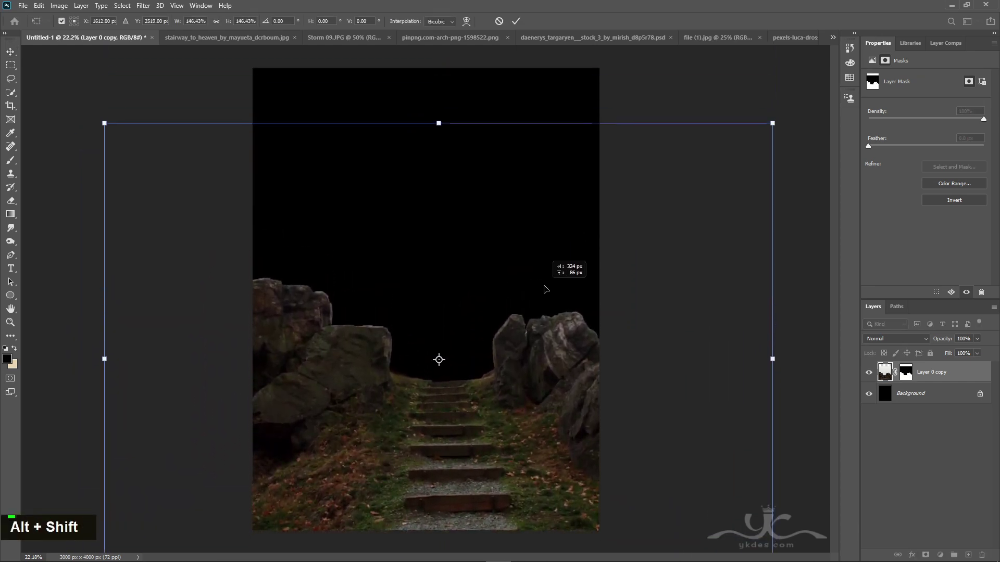
{"action": "left_click_drag", "start_coordinate": [773, 123], "coordinate": [823, 118]}
{"action": "left_click_drag", "start_coordinate": [644, 352], "coordinate": [646, 329]}
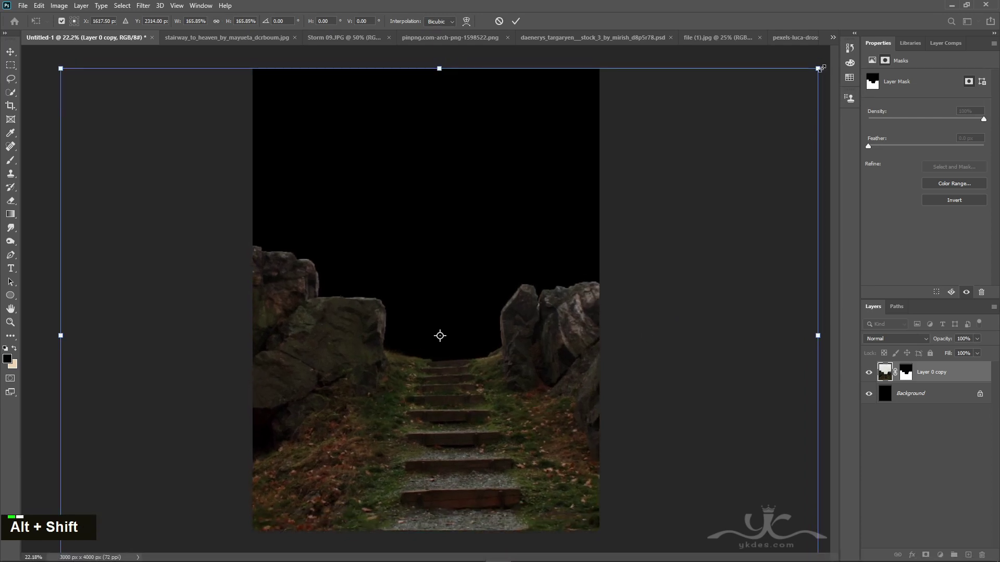
{"action": "left_click_drag", "start_coordinate": [819, 68], "coordinate": [859, 39]}
{"action": "mouse_move", "coordinate": [652, 364]}
{"action": "left_mouse_down"}
{"action": "mouse_move", "coordinate": [646, 339]}
{"action": "mouse_move", "coordinate": [644, 351]}
{"action": "left_mouse_up"}
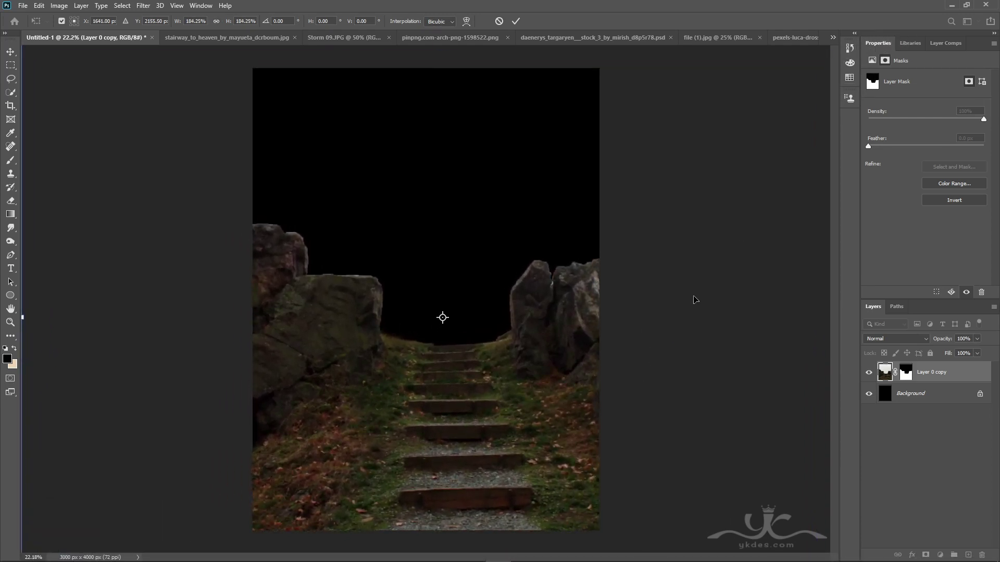
Nudge the enlarged stairway about 90 px to the left and apply the transformation
{"action": "key", "text": "Left"}
{"action": "key", "text": "Left"}
{"action": "key", "text": "Left"}
{"action": "key", "text": "Left"}
{"action": "key", "text": "Left"}
{"action": "key", "text": "Left"}
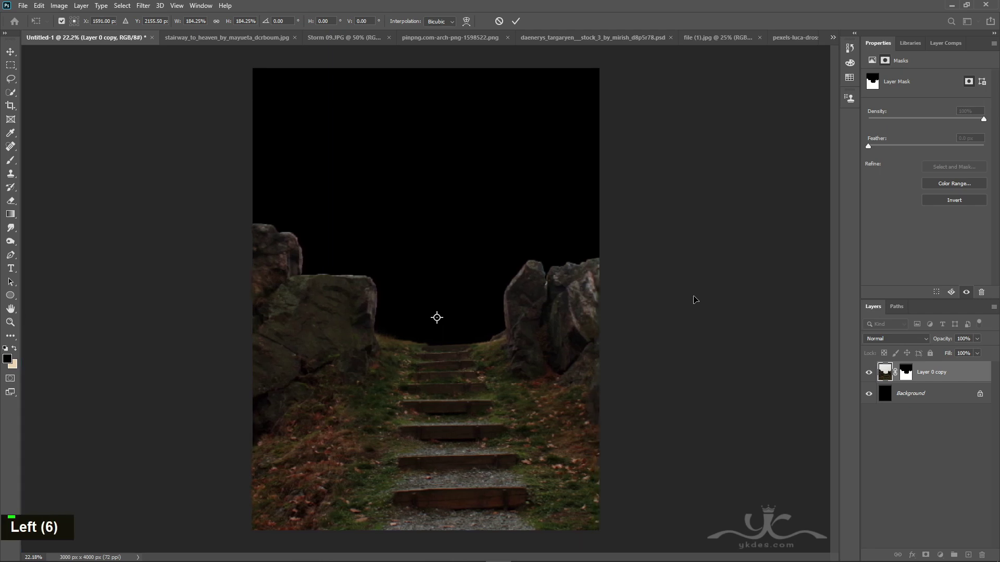
{"action": "key", "text": "Left"}
{"action": "key", "text": "Left"}
{"action": "key", "text": "Left"}
{"action": "key", "text": "Left"}
{"action": "key", "text": "Left"}
{"action": "key", "text": "Left"}
{"action": "key", "text": "Left"}
{"action": "key", "text": "Left"}
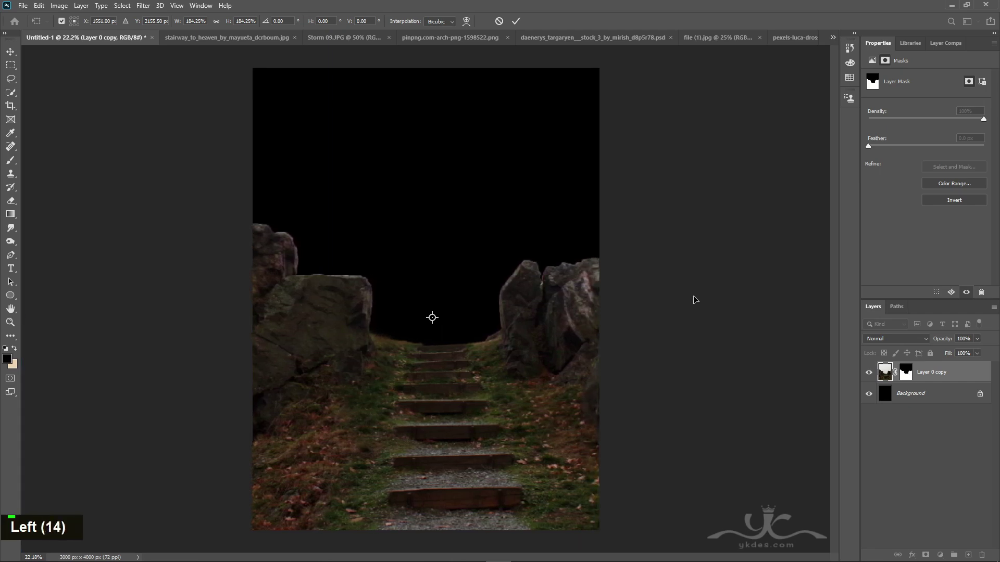
{"action": "key", "text": "Right"}
{"action": "key", "text": "Left"}
{"action": "key", "text": "Left"}
{"action": "key", "text": "Left"}
{"action": "key", "text": "Return"}
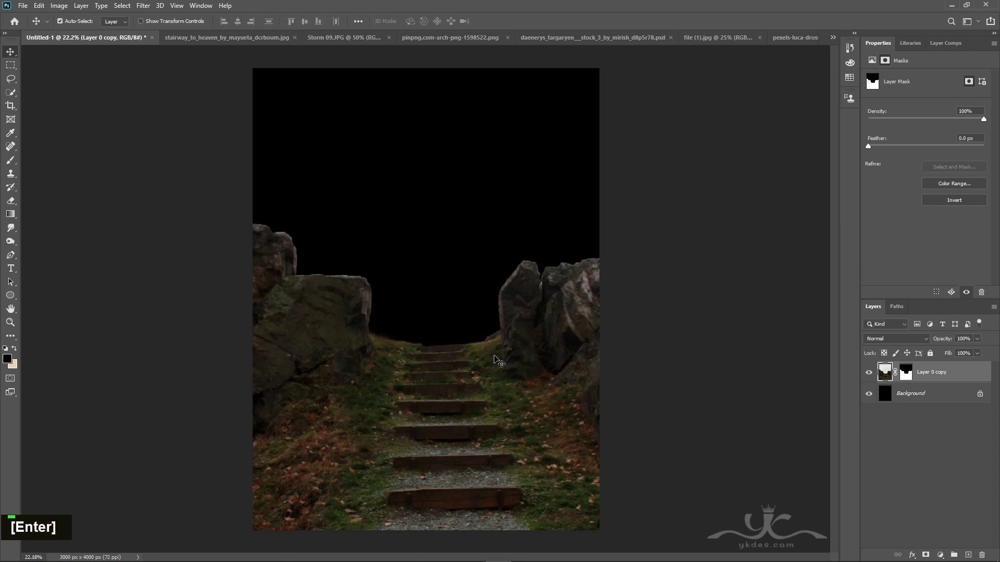
Copy the Storm 09.JPG sky into the Untitled-1 composition and place it beneath the stairway layer
{"action": "left_click", "coordinate": [344, 38]}
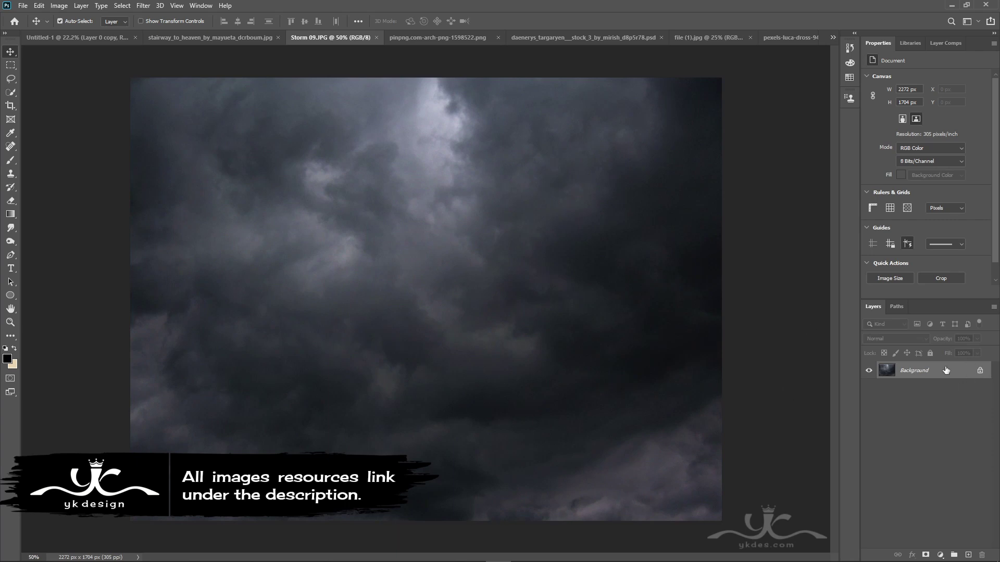
{"action": "left_click", "coordinate": [979, 375]}
{"action": "left_click_drag", "start_coordinate": [547, 323], "coordinate": [454, 325]}
{"action": "left_click_drag", "start_coordinate": [910, 390], "coordinate": [911, 405]}
Enlarge the storm sky to 4508 px wide and move it up to cover the canvas above the steps
{"action": "key", "text": "ctrl+t"}
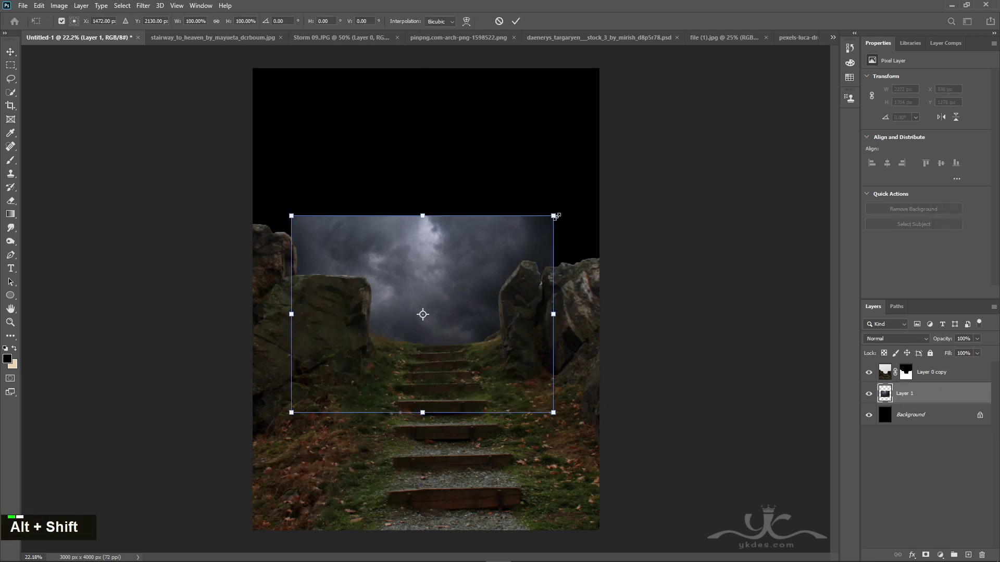
{"action": "left_click_drag", "start_coordinate": [553, 216], "coordinate": [669, 127]}
{"action": "left_click_drag", "start_coordinate": [553, 337], "coordinate": [538, 186]}
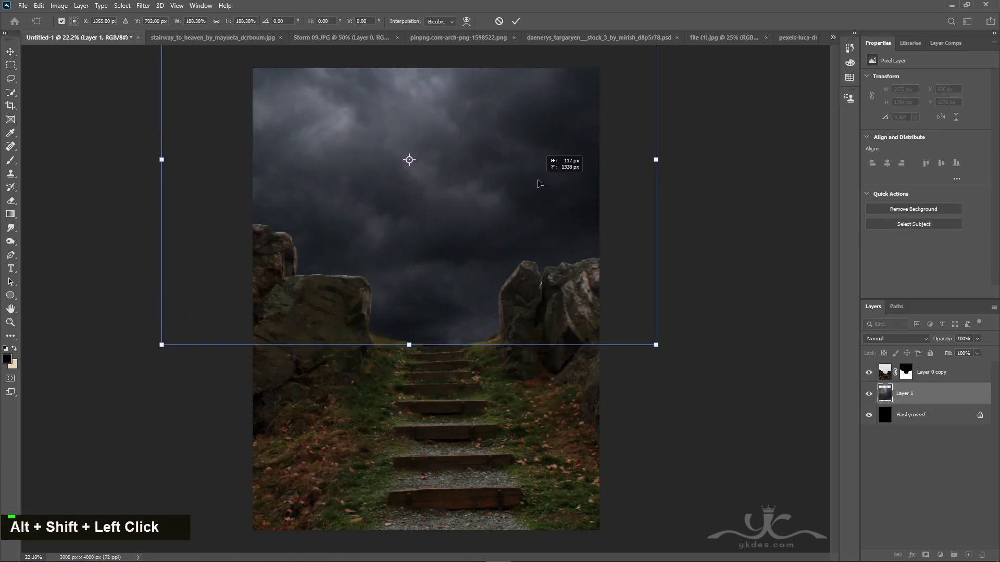
{"action": "left_click_drag", "start_coordinate": [655, 344], "coordinate": [669, 350]}
{"action": "left_click_drag", "start_coordinate": [567, 286], "coordinate": [632, 291]}
{"action": "key", "text": "Return"}
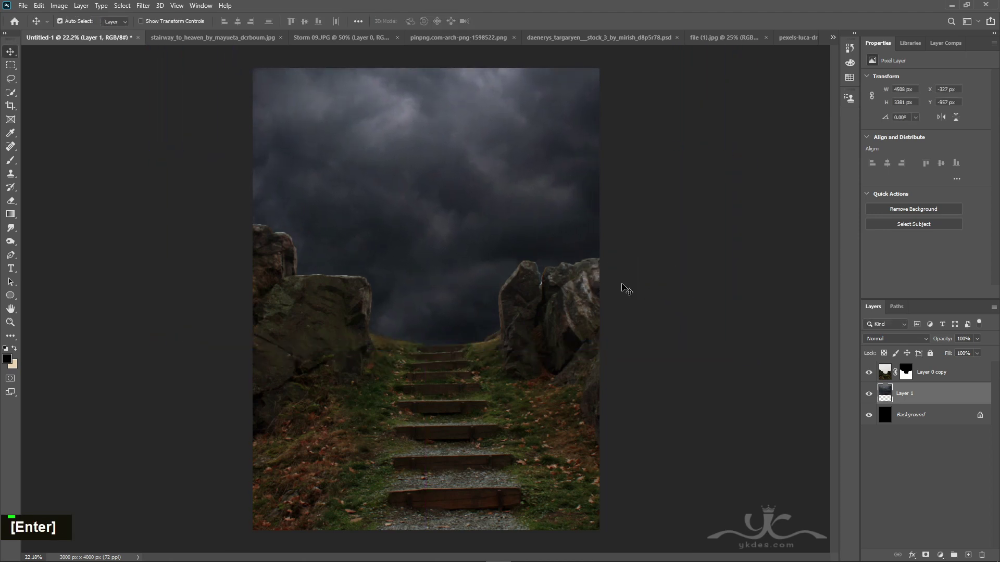
Copy the dark sky photo with glowing orange clouds into Untitled-1, directly above the storm sky
{"action": "left_click", "coordinate": [462, 39]}
{"action": "left_click", "coordinate": [601, 39]}
{"action": "left_click", "coordinate": [766, 39]}
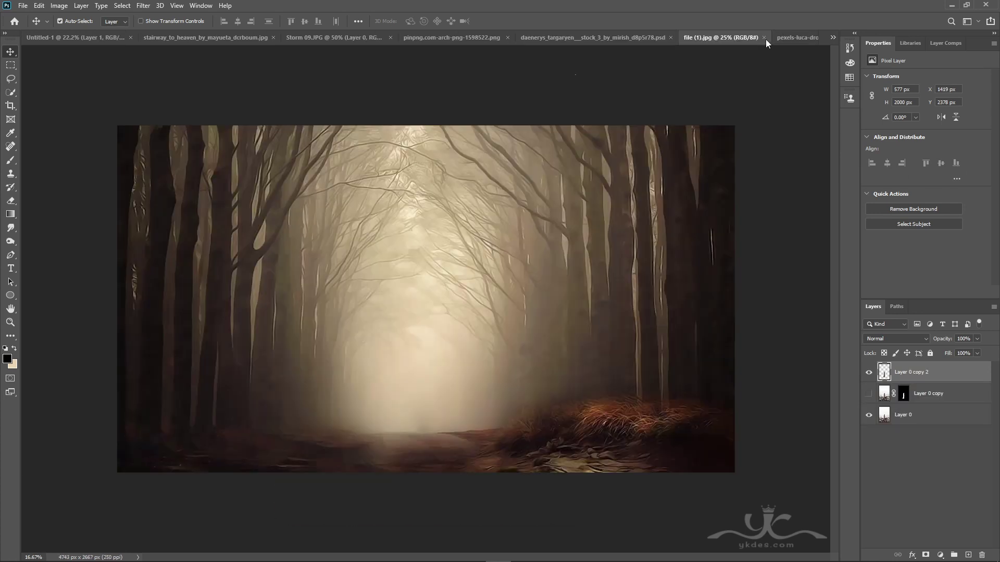
{"action": "left_click", "coordinate": [800, 41]}
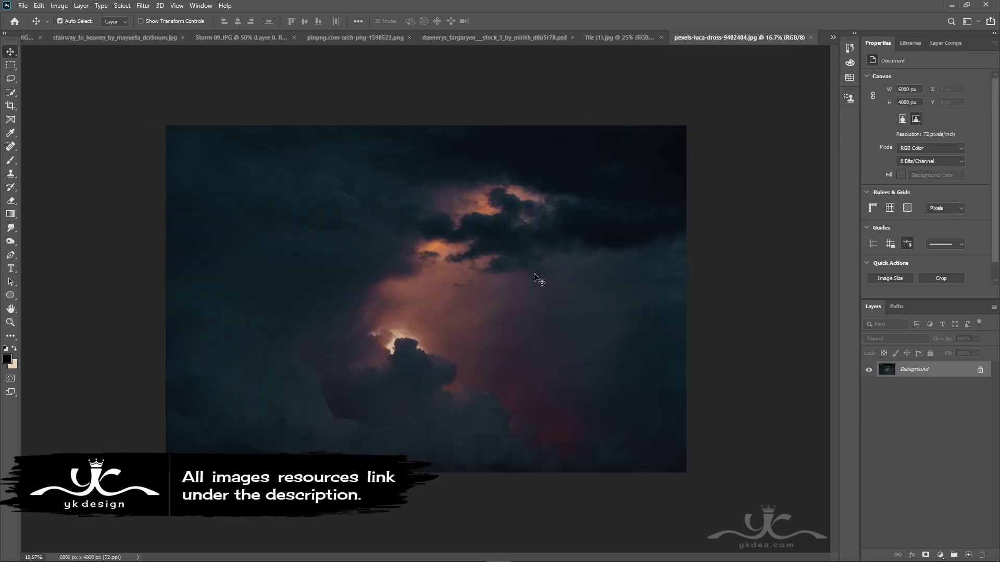
{"action": "left_click", "coordinate": [28, 37]}
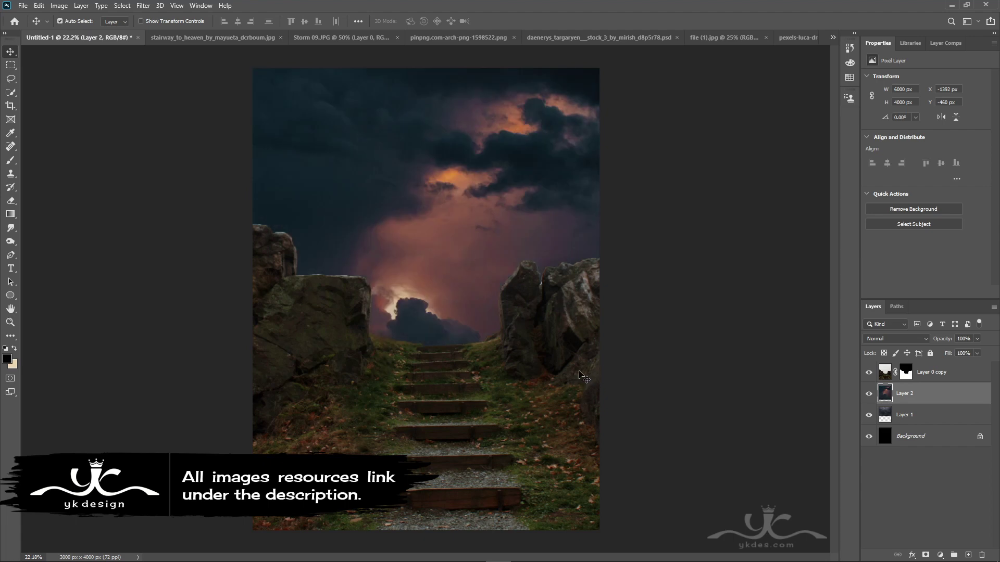
Rotate the orange cloud layer to -90°, scale it to about 164%, and shift it down and to the right
{"action": "key", "text": "ctrl+t"}
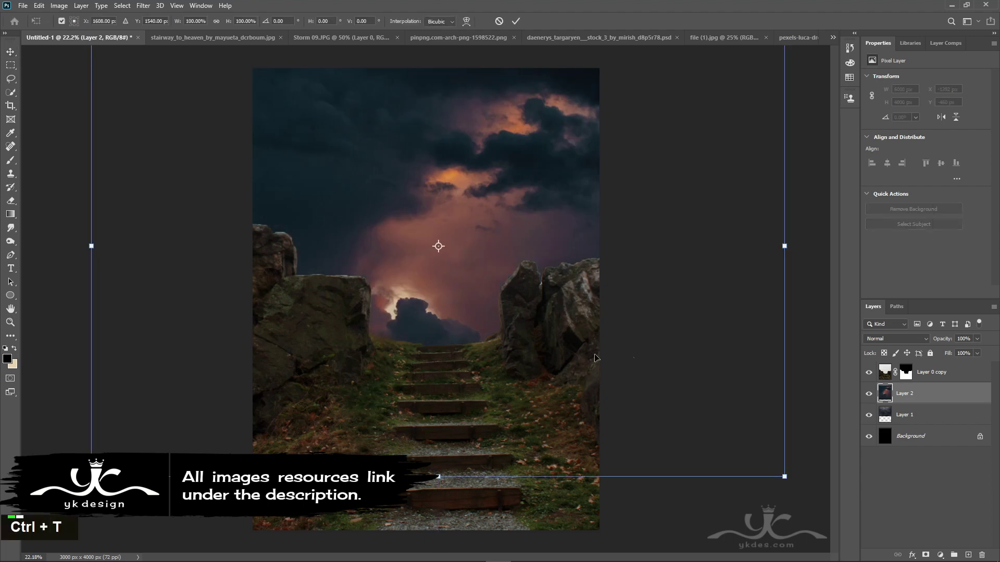
{"action": "left_click_drag", "start_coordinate": [794, 473], "coordinate": [524, 111]}
{"action": "left_click_drag", "start_coordinate": [669, 240], "coordinate": [819, 246]}
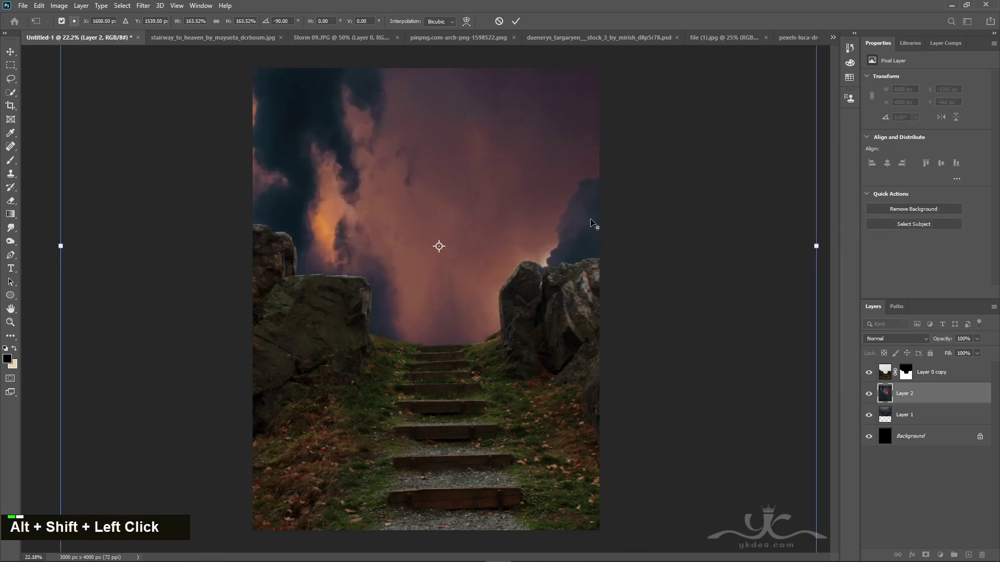
{"action": "left_click_drag", "start_coordinate": [583, 203], "coordinate": [644, 300]}
{"action": "key", "text": "Return"}
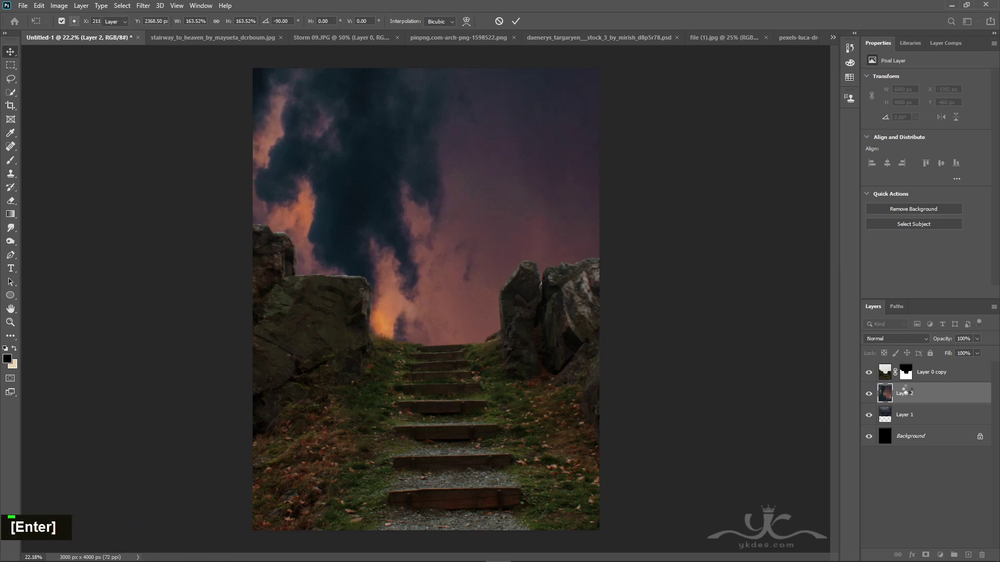
Add an inverted layer mask to the orange cloud layer and choose a 3000 px fog brush with 100% flow
{"action": "left_click", "coordinate": [925, 555]}
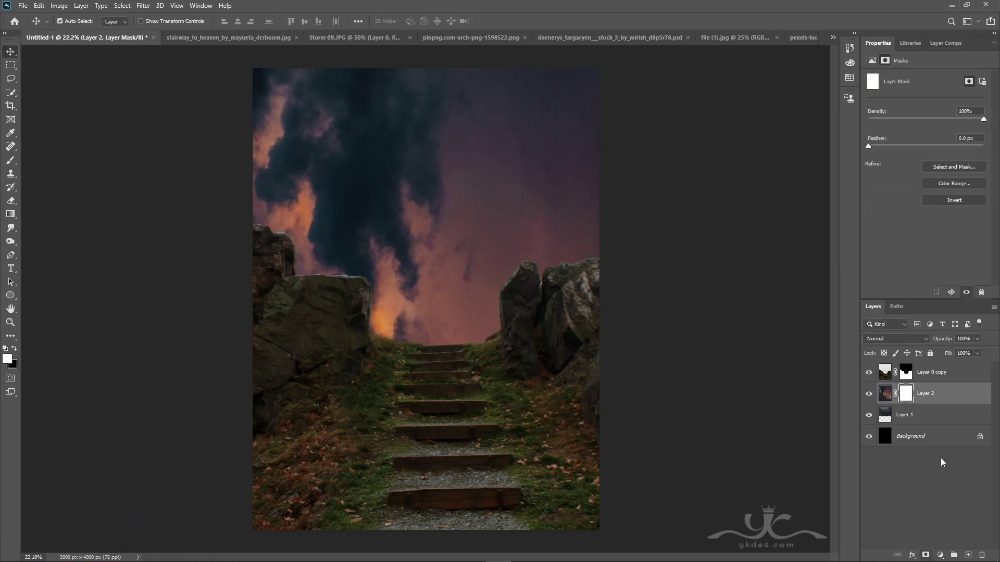
{"action": "left_click", "coordinate": [955, 200]}
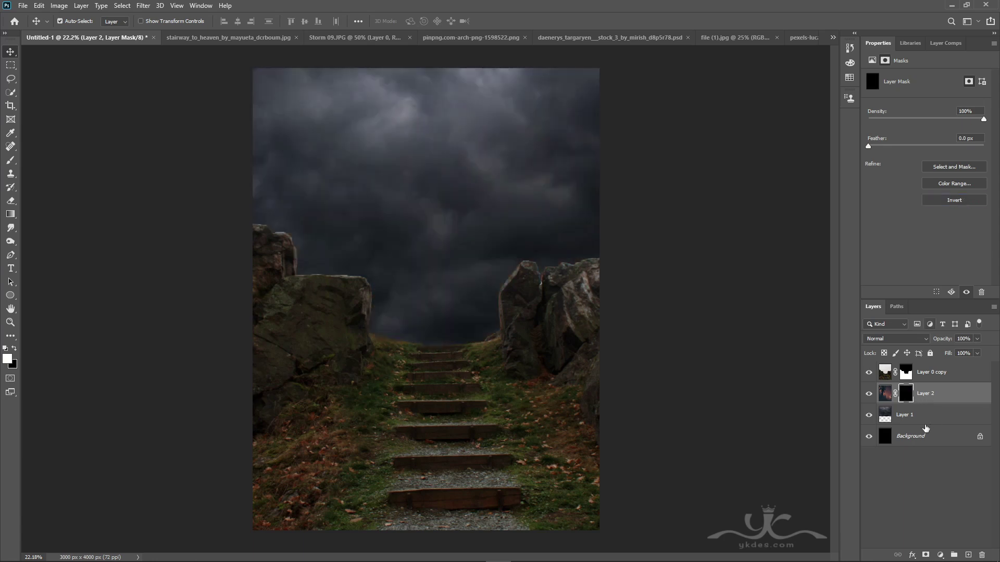
{"action": "left_click", "coordinate": [11, 160]}
{"action": "left_click", "coordinate": [68, 22]}
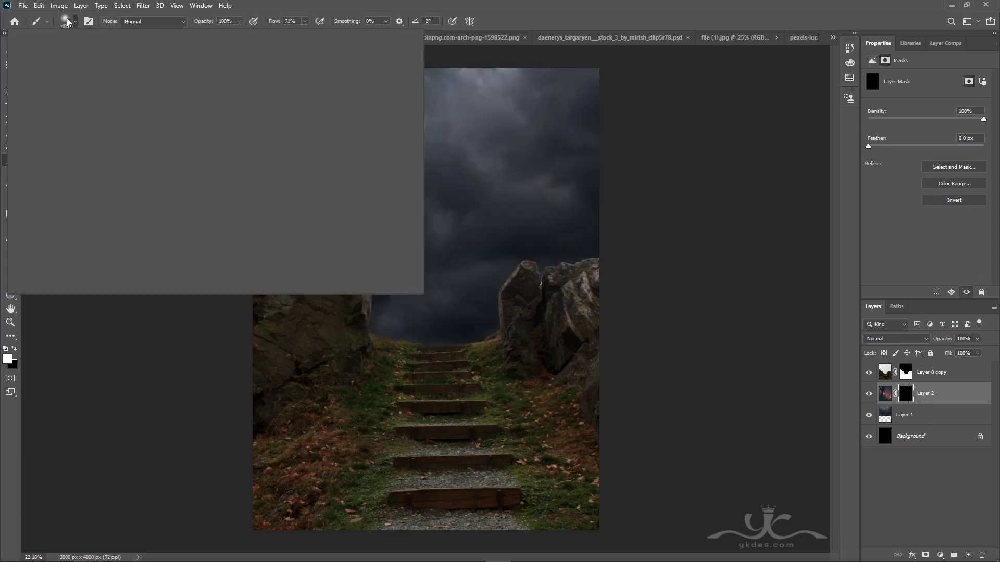
{"action": "left_click", "coordinate": [36, 199]}
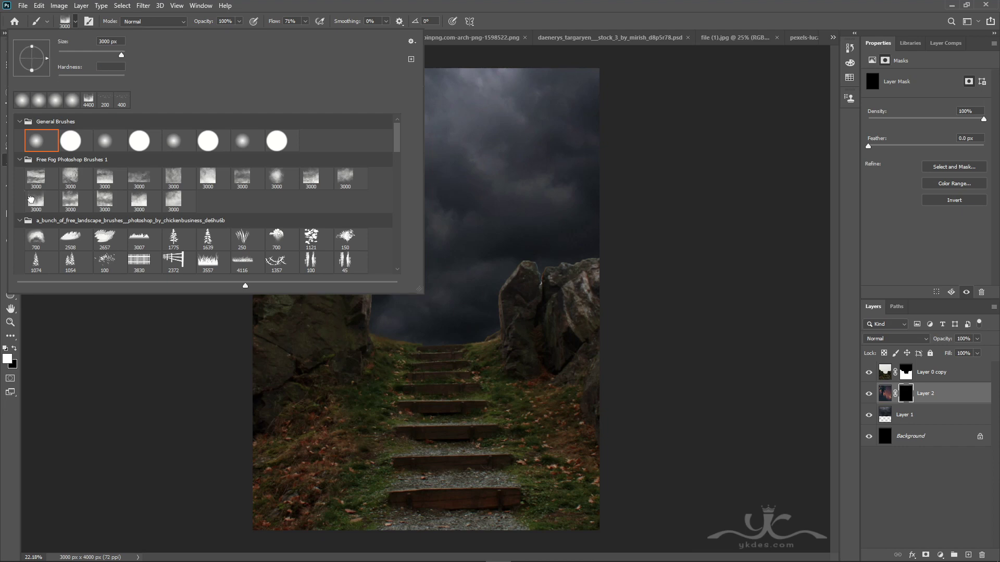
{"action": "left_click", "coordinate": [529, 4]}
{"action": "left_click", "coordinate": [306, 21]}
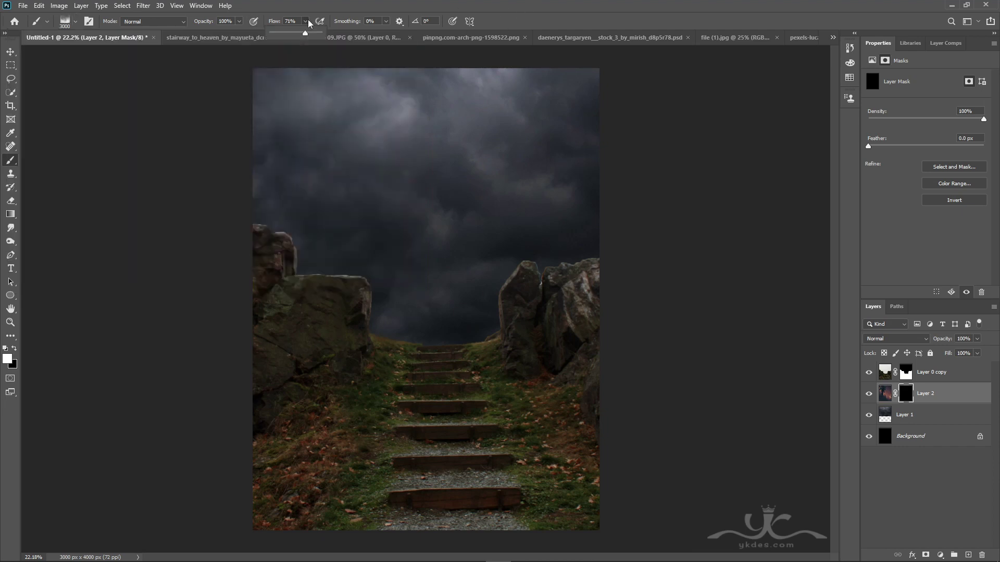
{"action": "left_click_drag", "start_coordinate": [305, 34], "coordinate": [342, 36]}
{"action": "left_click", "coordinate": [591, 3]}
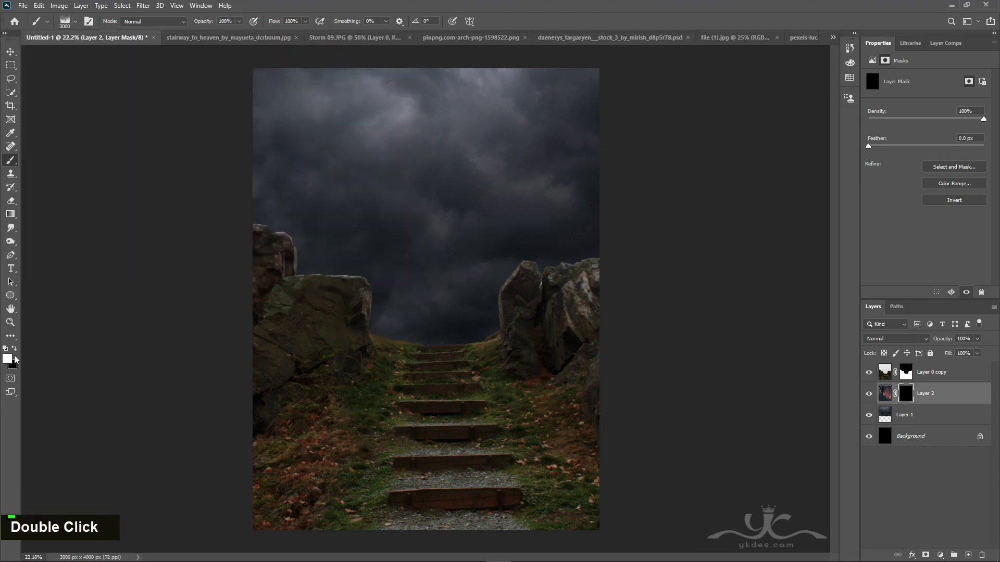
Enlarge the fog brush to 4500 px and paint white on the mask to reveal the orange clouds above the horizon
{"action": "key", "text": "bracketright"}
{"action": "key", "text": "bracketright"}
{"action": "key", "text": "bracketright"}
{"action": "key", "text": "bracketright"}
{"action": "key", "text": "bracketright"}
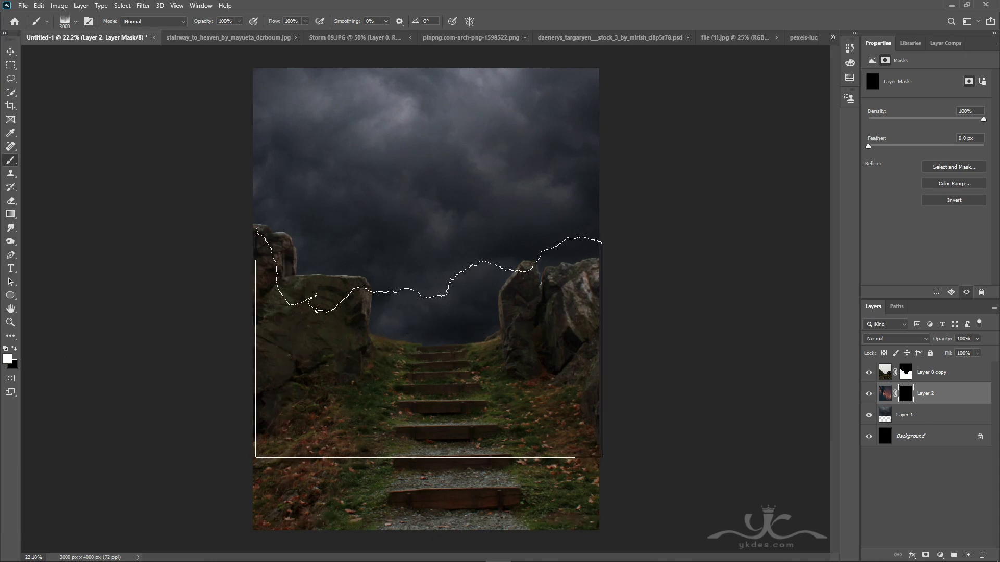
{"action": "key", "text": "bracketright"}
{"action": "key", "text": "bracketright"}
{"action": "key", "text": "bracketright"}
{"action": "key", "text": "bracketright"}
{"action": "key", "text": "bracketright"}
{"action": "key", "text": "bracketright"}
{"action": "key", "text": "bracketright"}
{"action": "key", "text": "bracketright"}
{"action": "key", "text": "bracketright"}
{"action": "key", "text": "bracketright"}
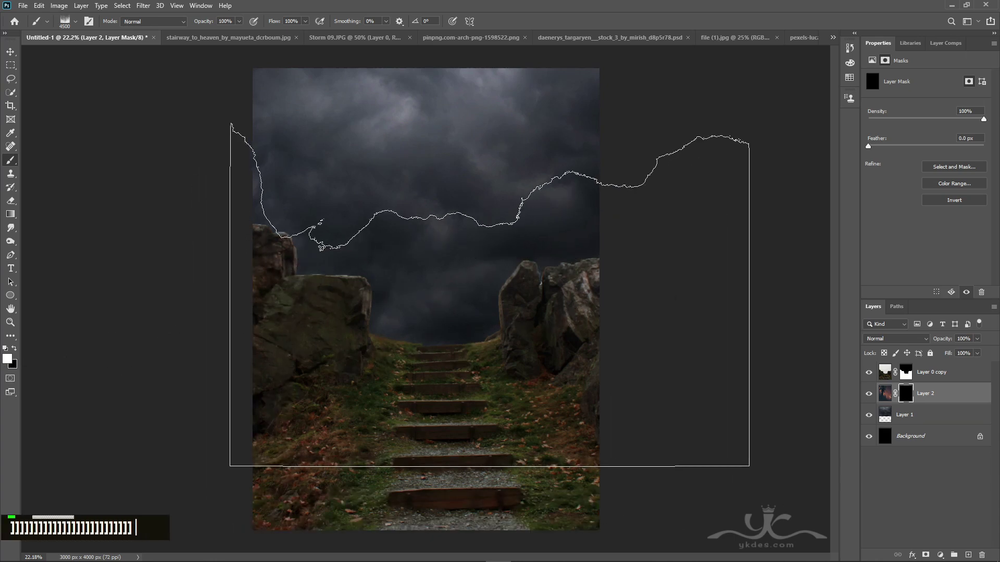
{"action": "left_click", "coordinate": [469, 302]}
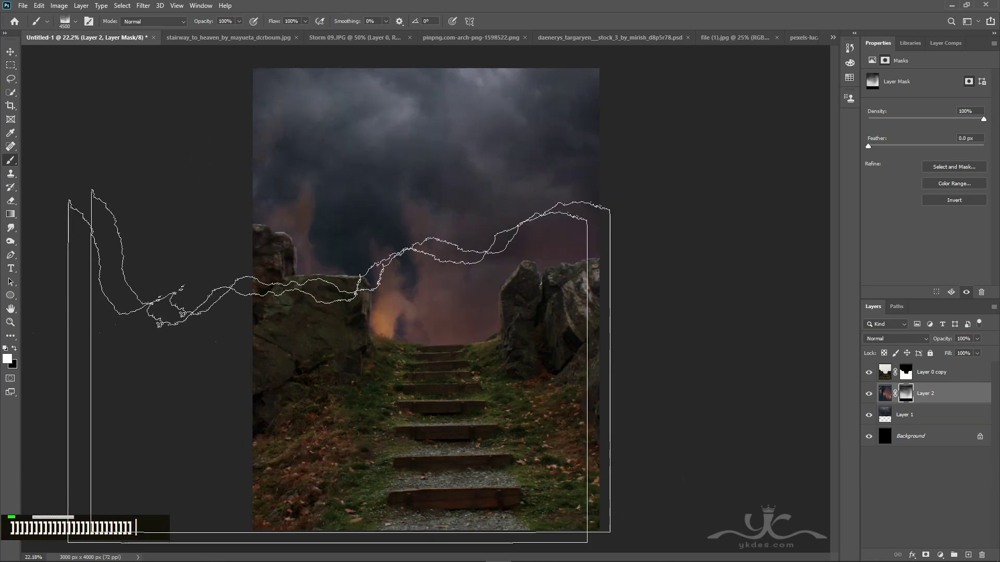
{"action": "left_click", "coordinate": [10, 51]}
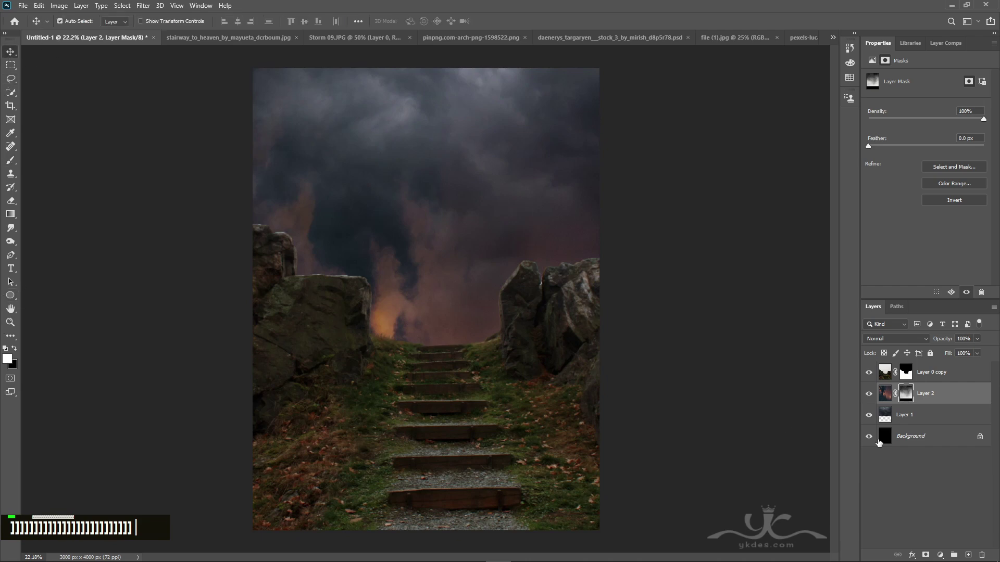
Reveal more orange cloud behind the rocks on both sides of the mask using a soft round brush reduced to 3100 px
{"action": "left_click", "coordinate": [10, 160]}
{"action": "left_click", "coordinate": [64, 21]}
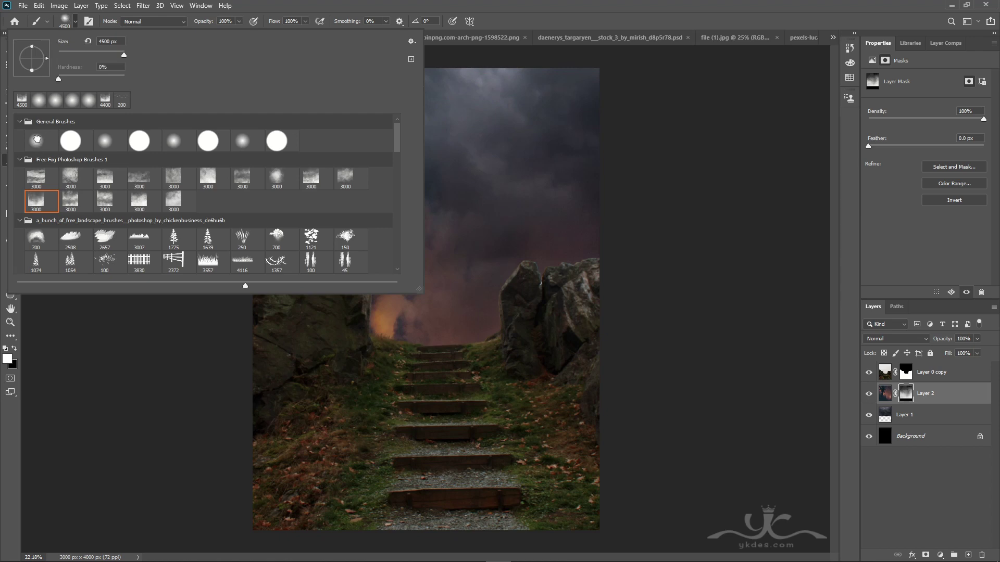
{"action": "left_click", "coordinate": [313, 7]}
{"action": "key", "text": "["}
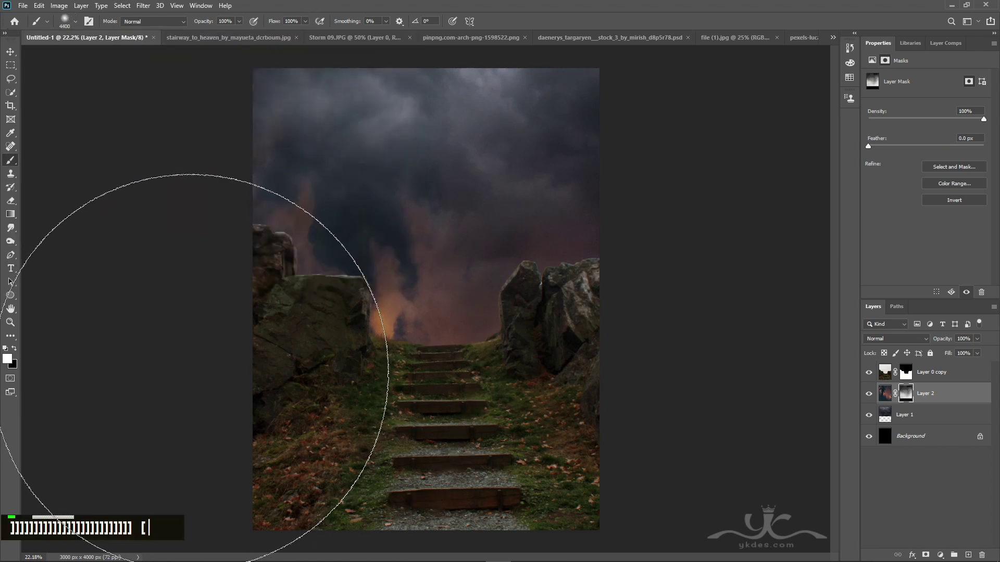
{"action": "key", "text": "["}
{"action": "key", "text": "["}
{"action": "key", "text": "["}
{"action": "key", "text": "["}
{"action": "key", "text": "["}
{"action": "key", "text": "["}
{"action": "key", "text": "["}
{"action": "key", "text": "["}
{"action": "key", "text": "["}
{"action": "key", "text": "["}
{"action": "key", "text": "["}
{"action": "key", "text": "["}
{"action": "key", "text": "["}
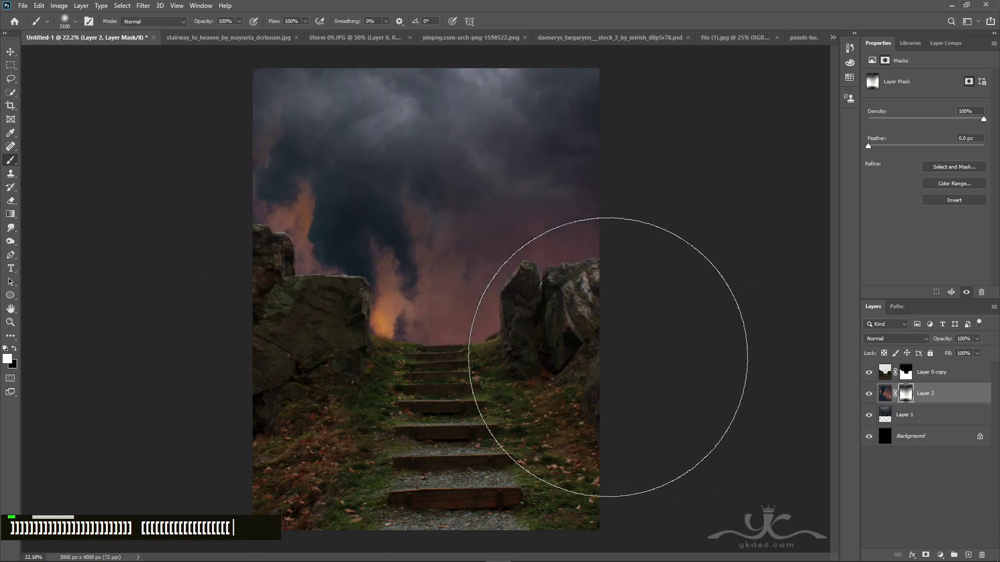
{"action": "left_click", "coordinate": [11, 51]}
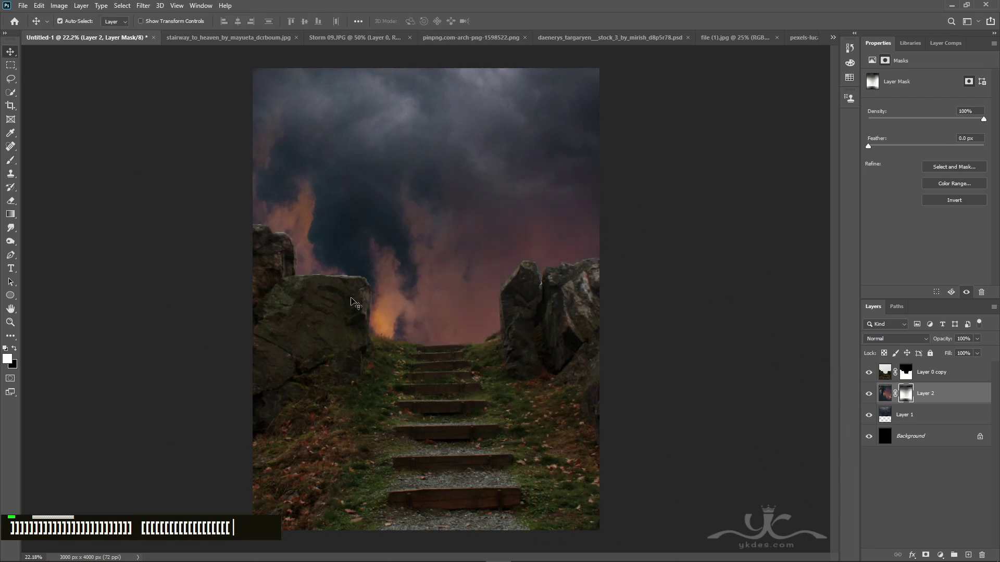
Copy the stone arch from its PNG into Untitled-1 and move its layer above the stairway layer
{"action": "left_click", "coordinate": [572, 36]}
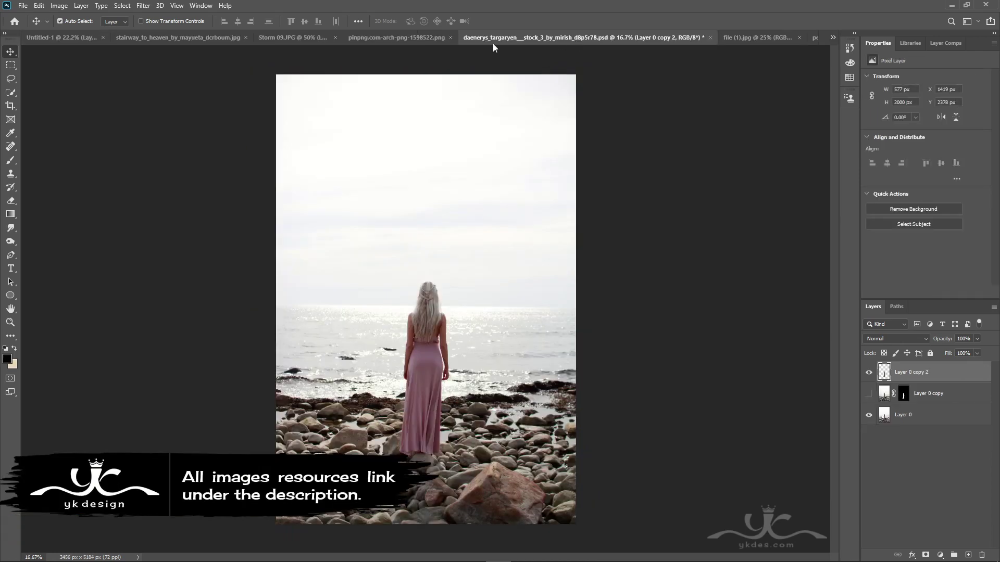
{"action": "left_click", "coordinate": [415, 36]}
{"action": "left_click_drag", "start_coordinate": [525, 236], "coordinate": [451, 282]}
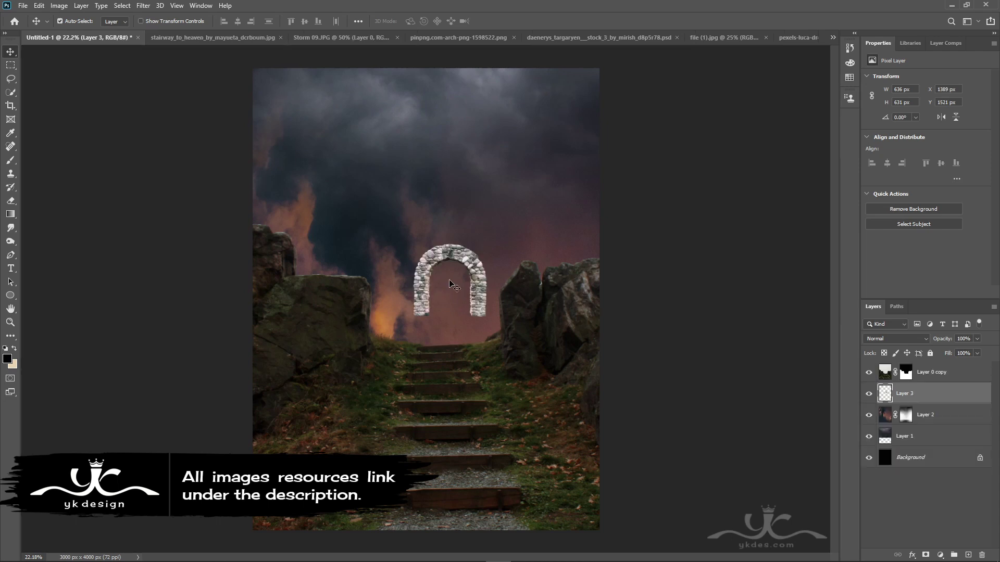
{"action": "left_click_drag", "start_coordinate": [951, 369], "coordinate": [952, 371]}
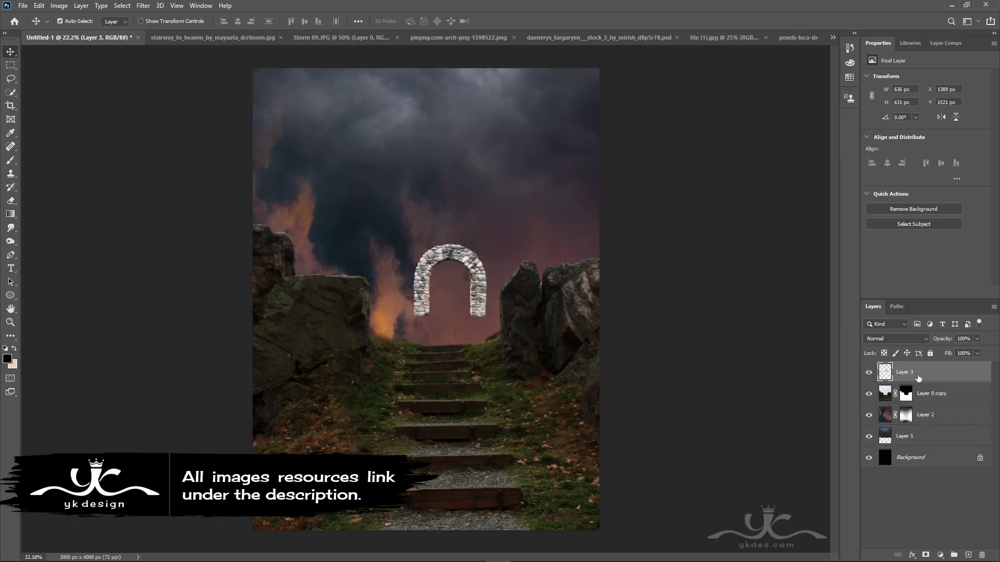
Enlarge the stone arch proportionally to about 291.5% and position it at the head of the stairway between the rocks
{"action": "key", "text": "ctrl+t"}
{"action": "left_click_drag", "start_coordinate": [487, 242], "coordinate": [552, 177]}
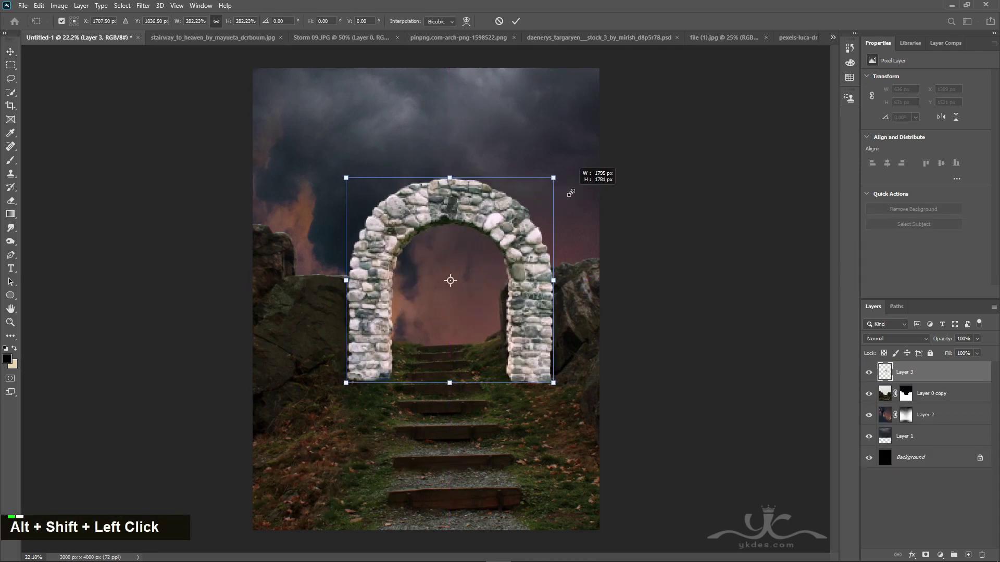
{"action": "left_click_drag", "start_coordinate": [524, 286], "coordinate": [512, 251]}
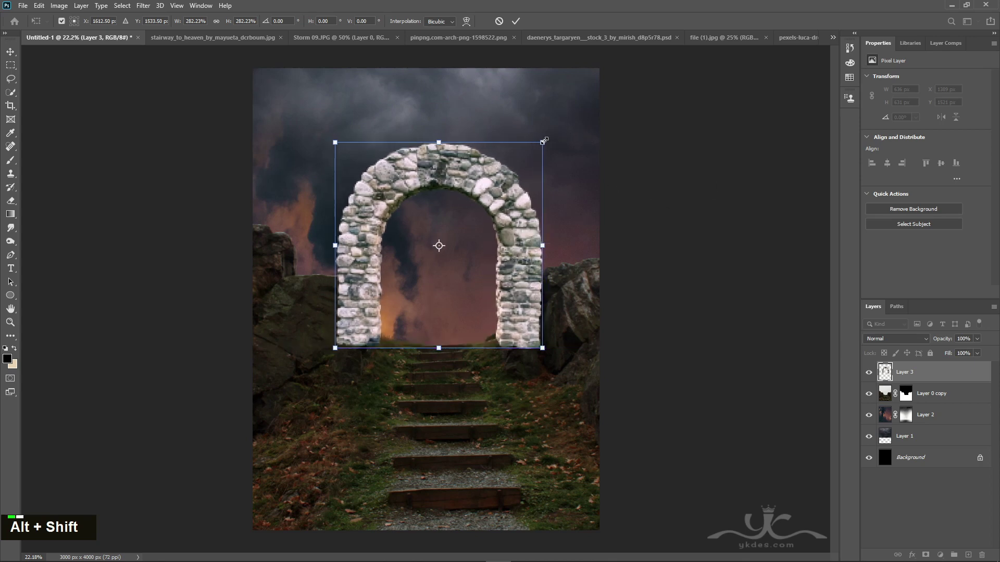
{"action": "left_click_drag", "start_coordinate": [544, 141], "coordinate": [545, 139]}
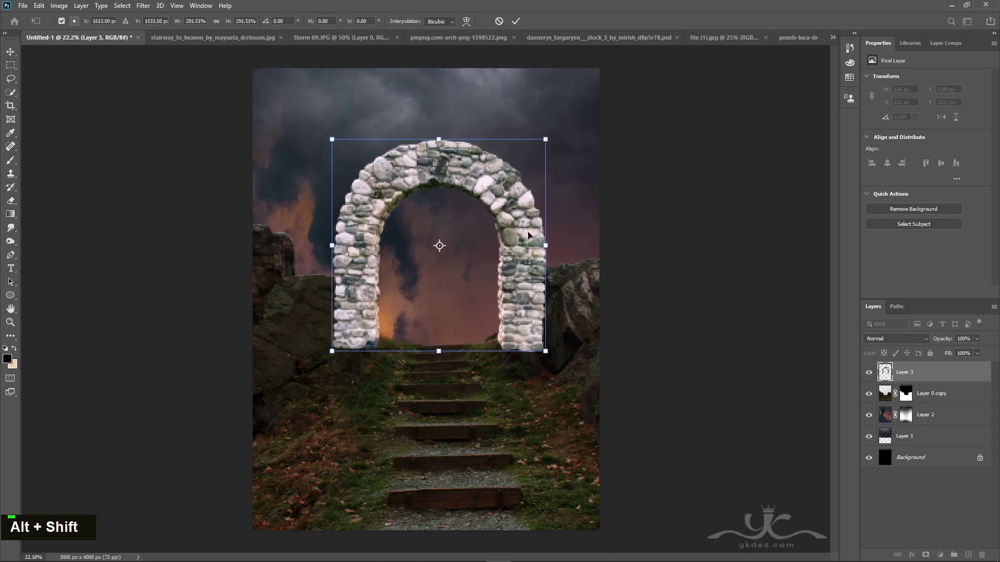
{"action": "key", "text": "Up"}
{"action": "key", "text": "Down"}
{"action": "key", "text": "Down"}
{"action": "key", "text": "Down"}
{"action": "key", "text": "Down"}
{"action": "key", "text": "Return"}
{"action": "key", "text": "Down"}
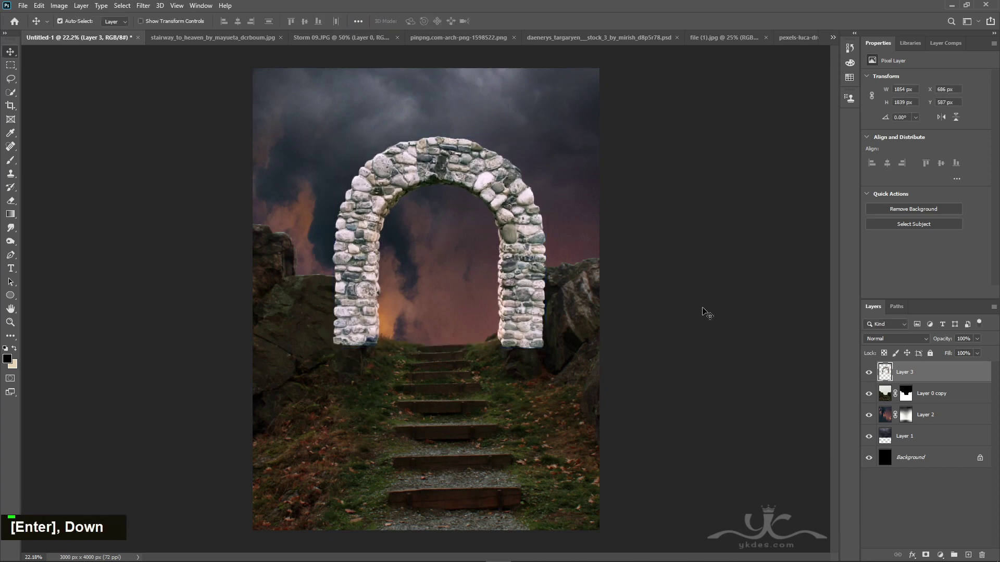
Scale the arch down slightly to 1818 x 1803 px and nudge it to X 703, Y 613 px above the steps
{"action": "key", "text": "ctrl+t"}
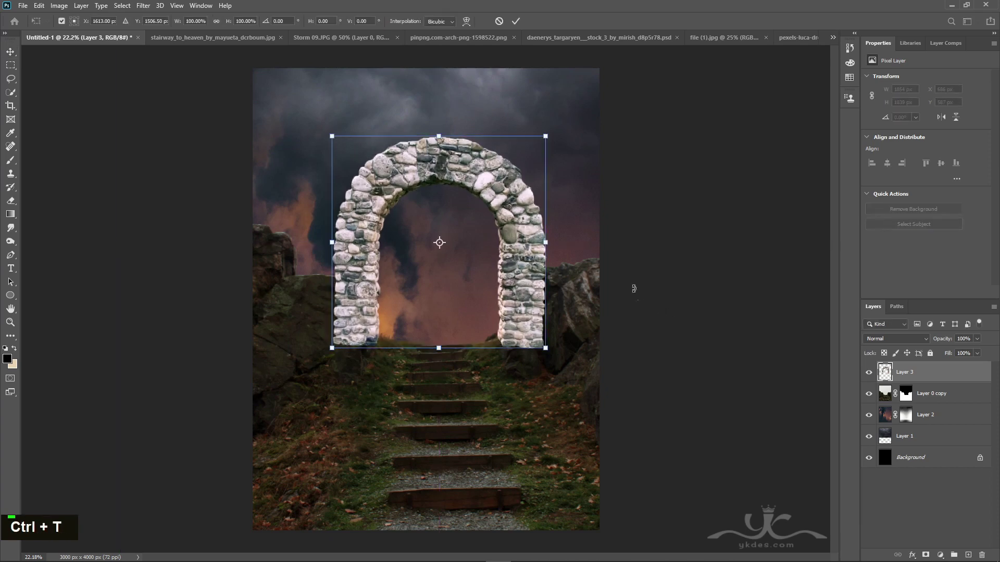
{"action": "left_click_drag", "start_coordinate": [547, 137], "coordinate": [544, 139]}
{"action": "key", "text": "Return"}
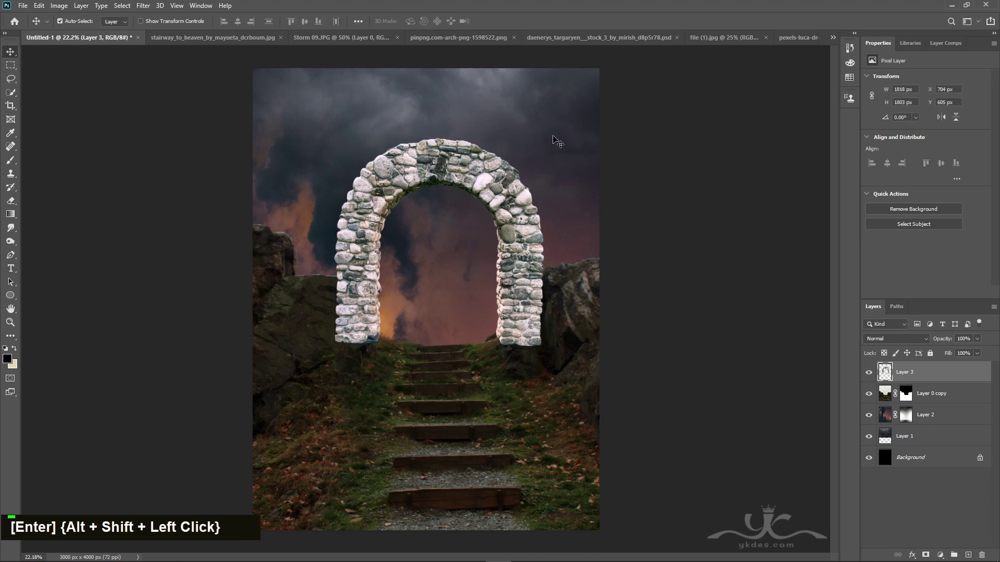
{"action": "key", "text": "Down"}
{"action": "key", "text": "Left"}
{"action": "key", "text": "Left"}
{"action": "key", "text": "Down"}
{"action": "key", "text": "Down"}
{"action": "key", "text": "Right"}
{"action": "key", "text": "Down"}
{"action": "key", "text": "Down"}
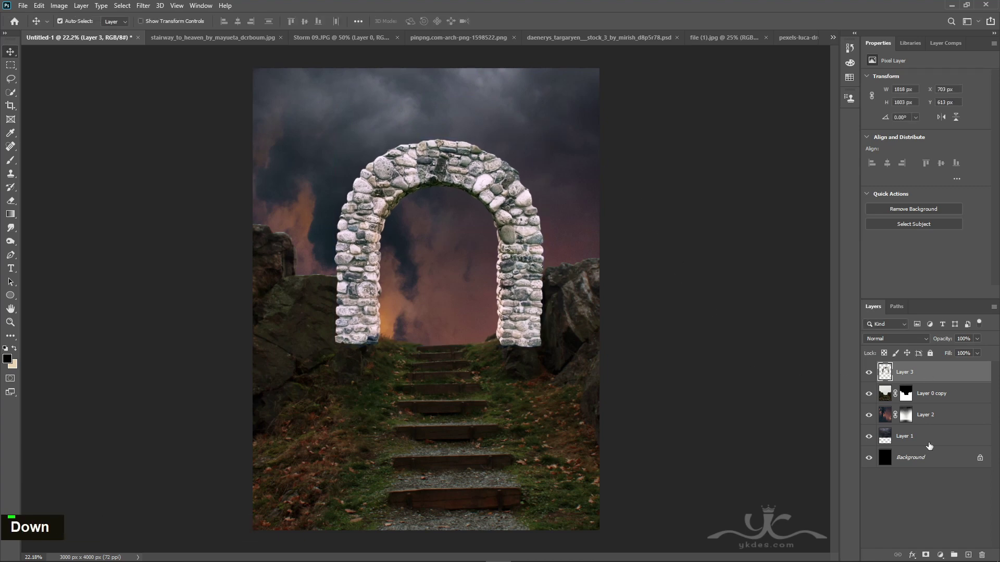
Add a Hue/Saturation adjustment clipped to the arch layer with saturation -22 and lightness -48
{"action": "left_click", "coordinate": [939, 555]}
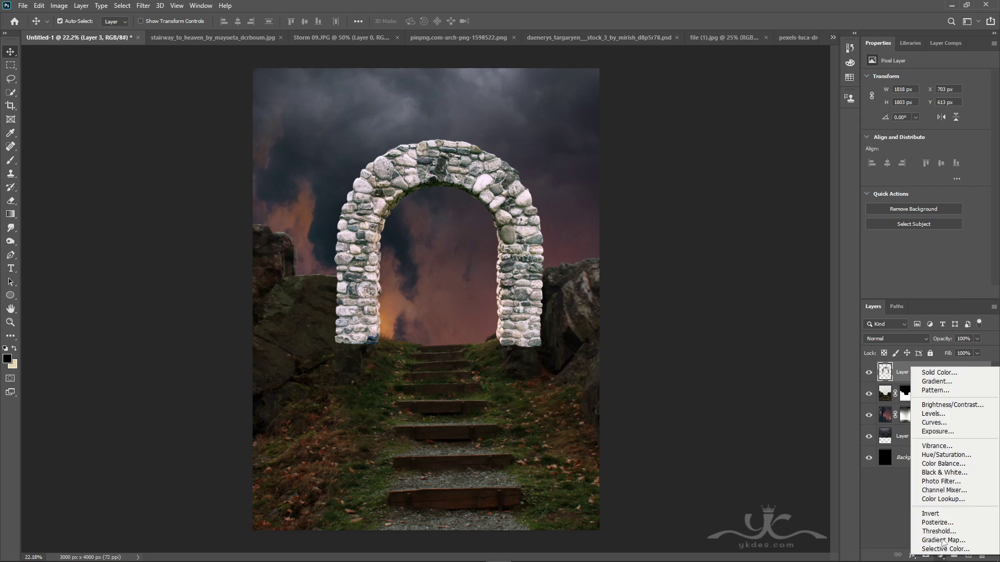
{"action": "left_click", "coordinate": [946, 455]}
{"action": "left_click", "coordinate": [920, 292]}
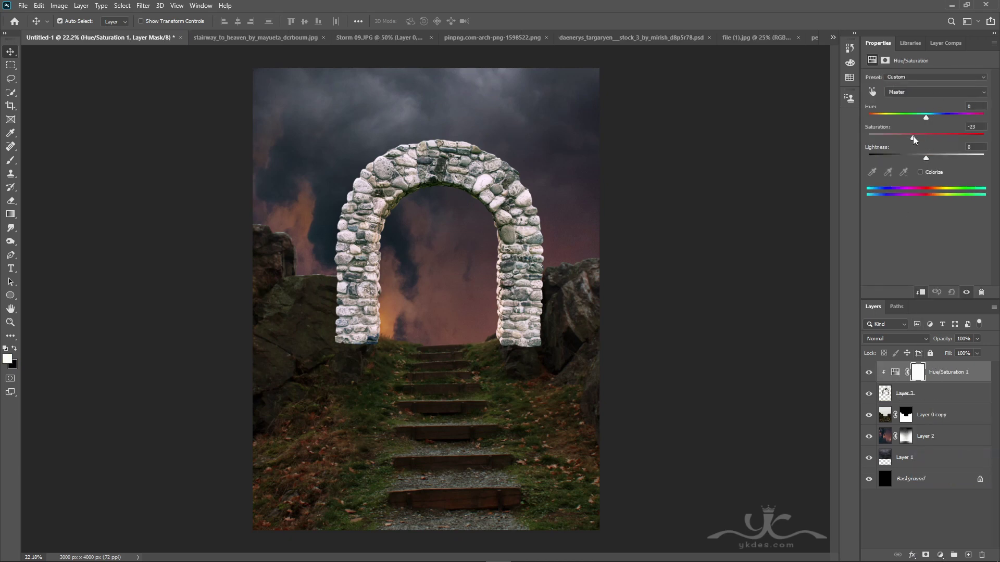
{"action": "left_click_drag", "start_coordinate": [925, 159], "coordinate": [896, 159]}
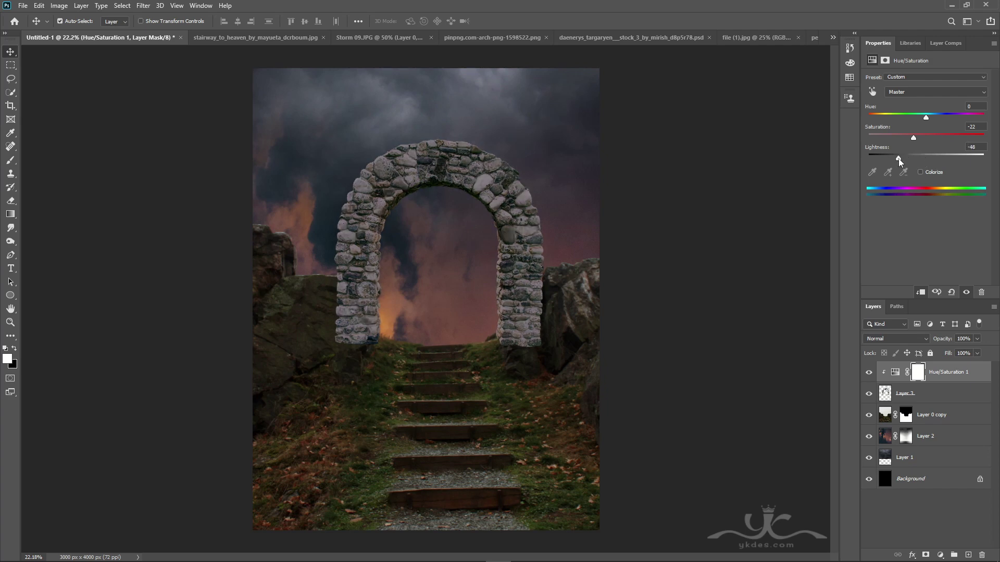
Add an Exposure adjustment clipped to the arch with exposure -0.12 and gamma correction 0.68
{"action": "left_click", "coordinate": [939, 555]}
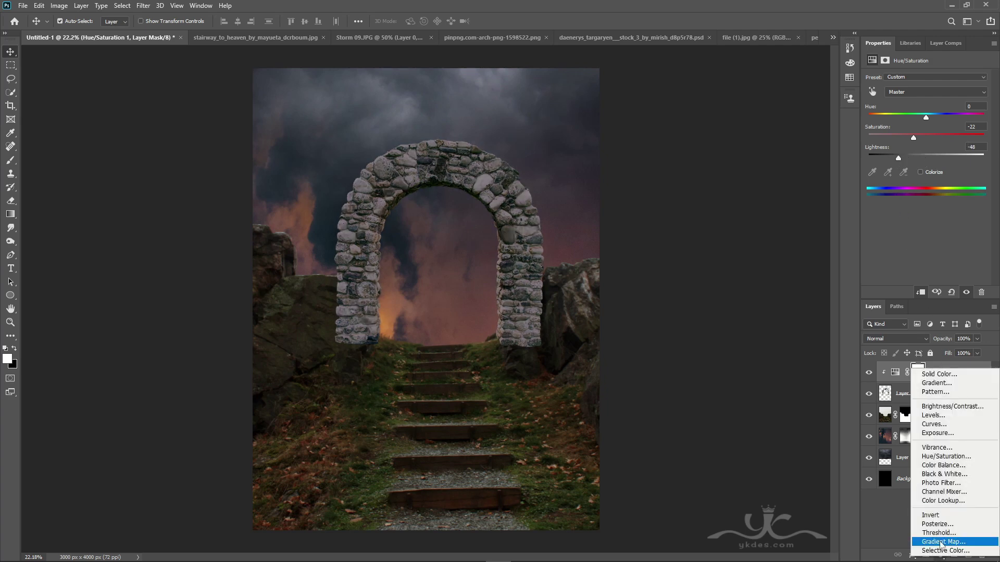
{"action": "left_click", "coordinate": [941, 434]}
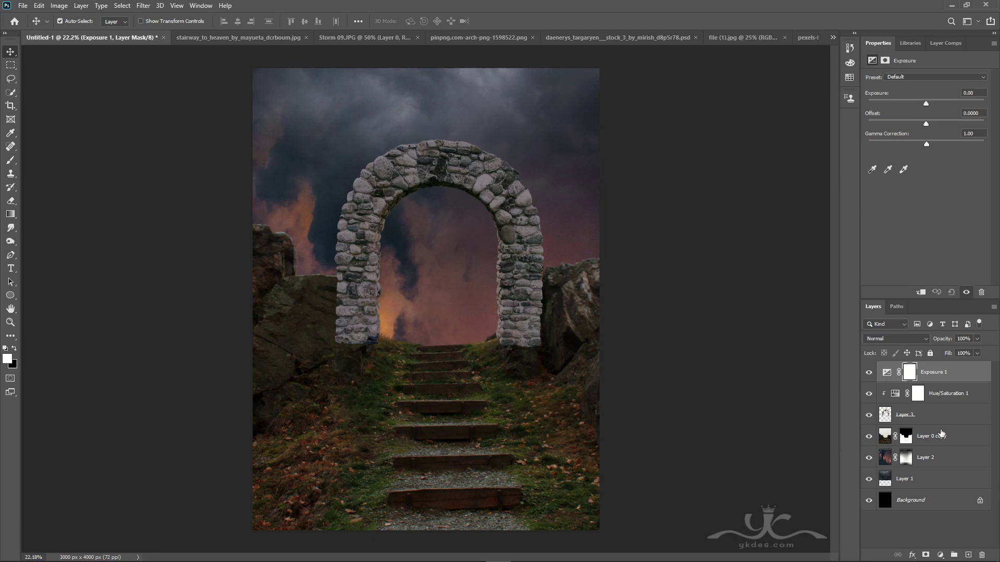
{"action": "left_click", "coordinate": [920, 292]}
{"action": "left_click_drag", "start_coordinate": [926, 145], "coordinate": [944, 144]}
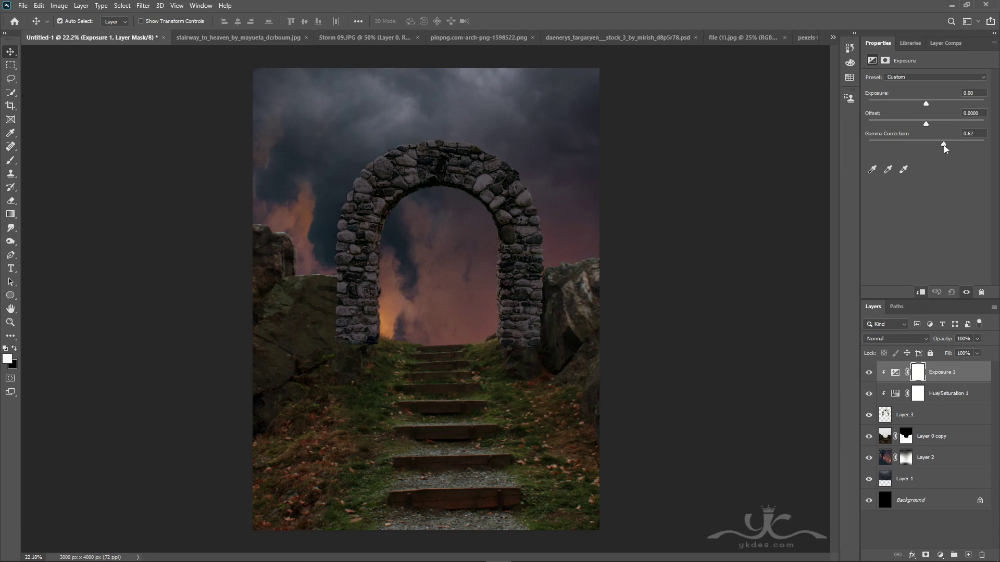
{"action": "left_click_drag", "start_coordinate": [925, 104], "coordinate": [925, 103]}
{"action": "left_click_drag", "start_coordinate": [943, 144], "coordinate": [941, 144]}
Add a Color Balance adjustment clipped to the arch and shift its midtones toward a warmer tone with slightly more red
{"action": "left_click", "coordinate": [940, 556]}
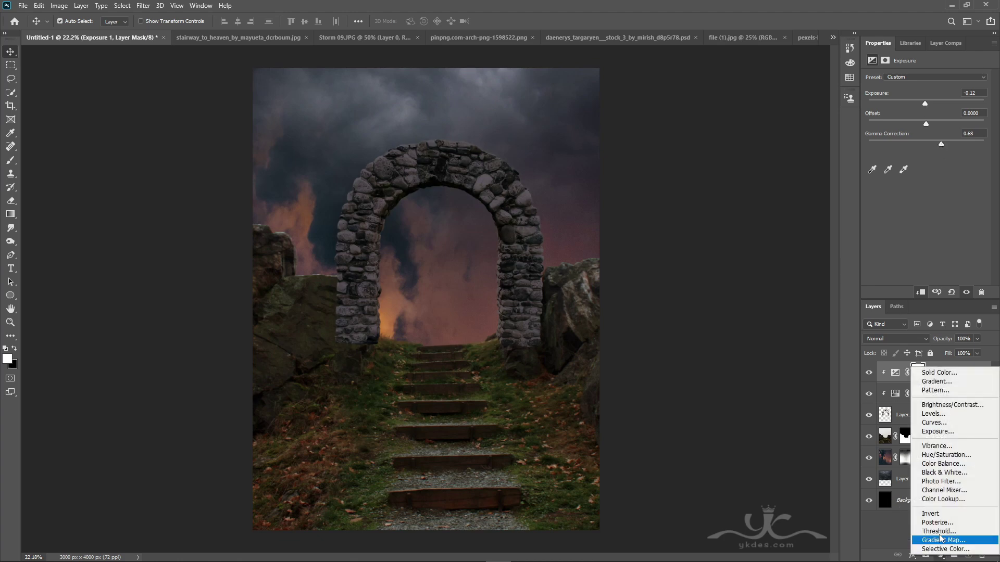
{"action": "left_click", "coordinate": [939, 463]}
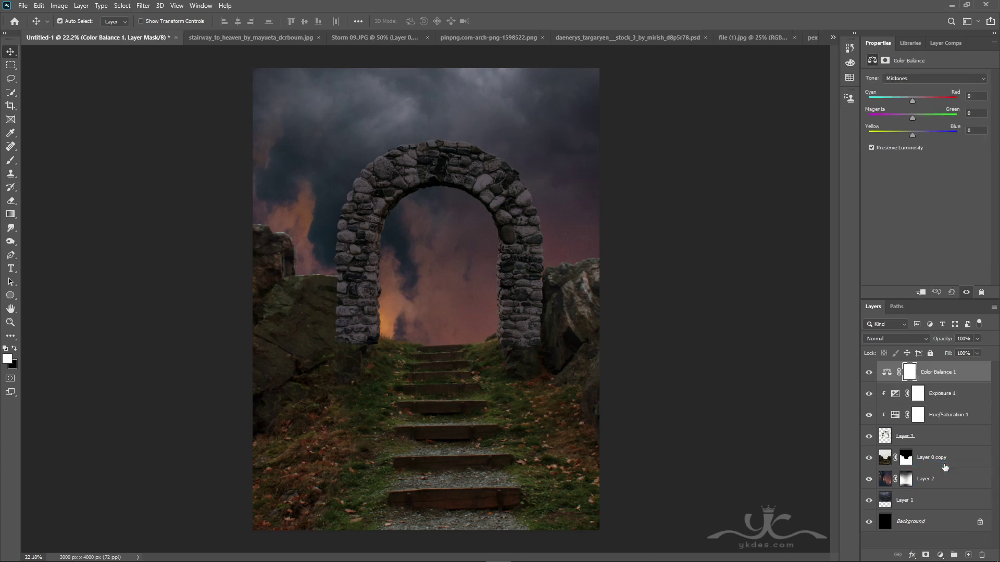
{"action": "left_click", "coordinate": [921, 292]}
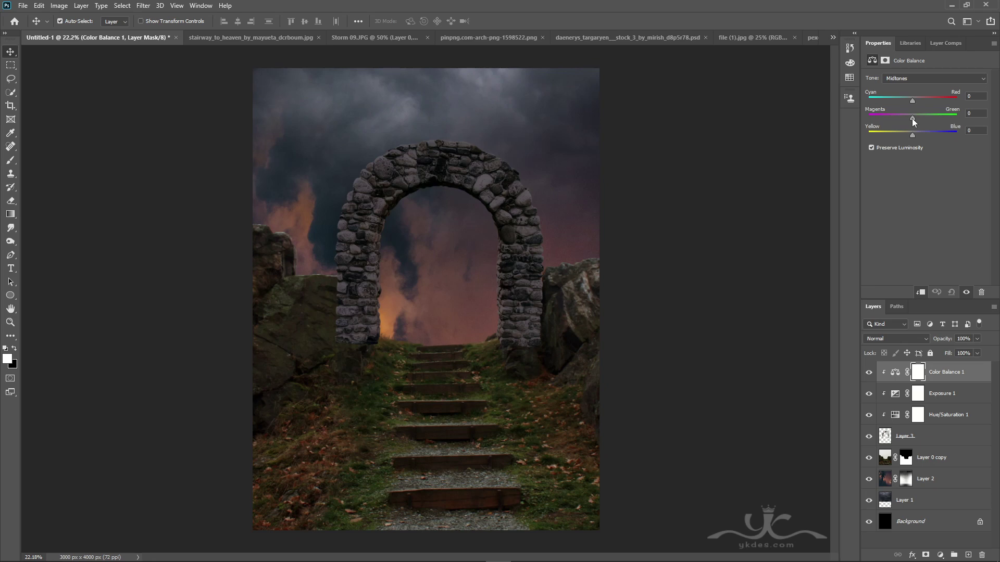
{"action": "left_click_drag", "start_coordinate": [912, 118], "coordinate": [916, 134]}
{"action": "left_click_drag", "start_coordinate": [912, 99], "coordinate": [917, 99]}
Add a Brightness/Contrast adjustment clipped to the arch with brightness -24 and contrast about 19
{"action": "left_click", "coordinate": [935, 556]}
{"action": "left_click", "coordinate": [943, 405]}
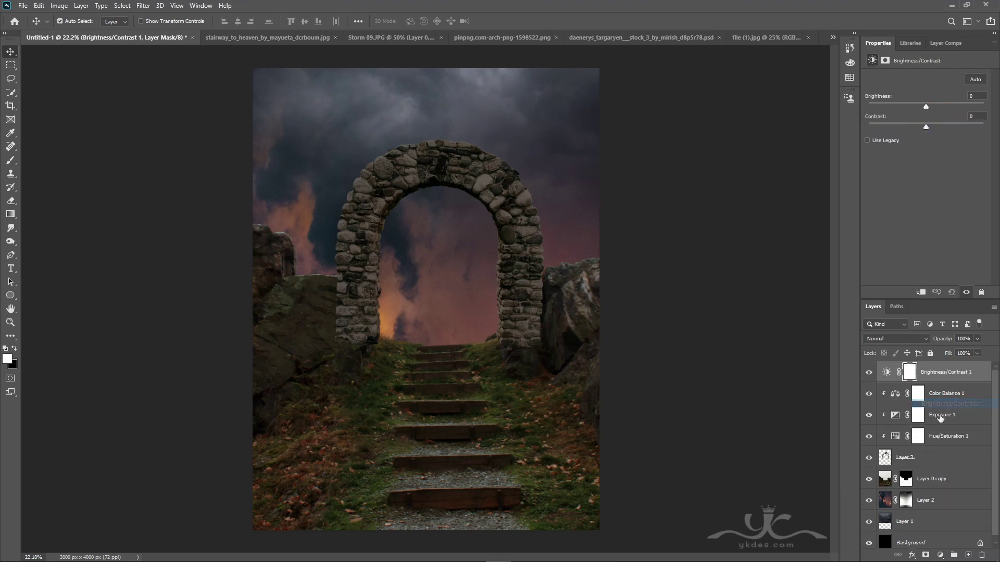
{"action": "left_click", "coordinate": [921, 292]}
{"action": "left_click_drag", "start_coordinate": [925, 106], "coordinate": [916, 107]}
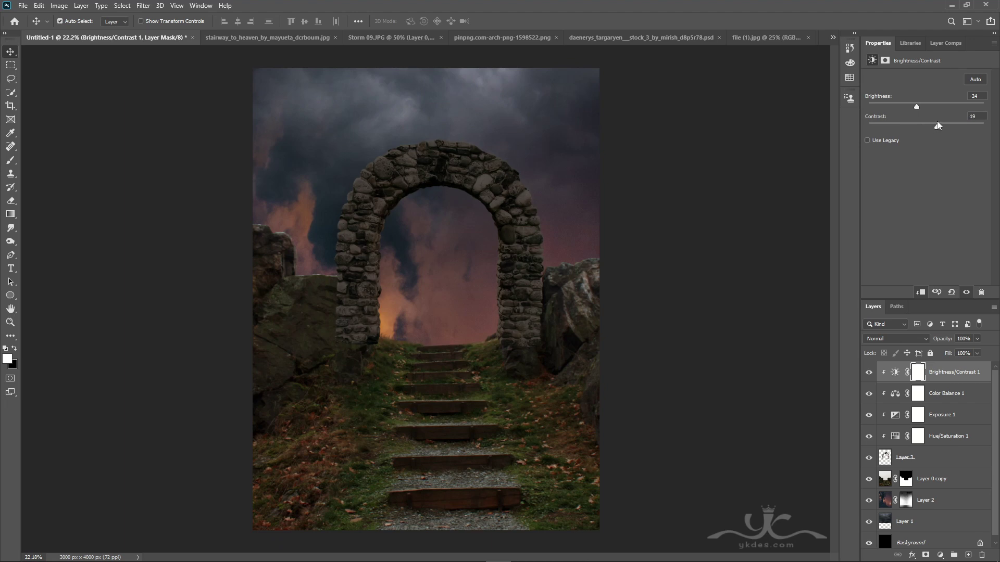
Add a layer mask to the arch layer and prepare a black brush with 46% flow
{"action": "left_click", "coordinate": [949, 464]}
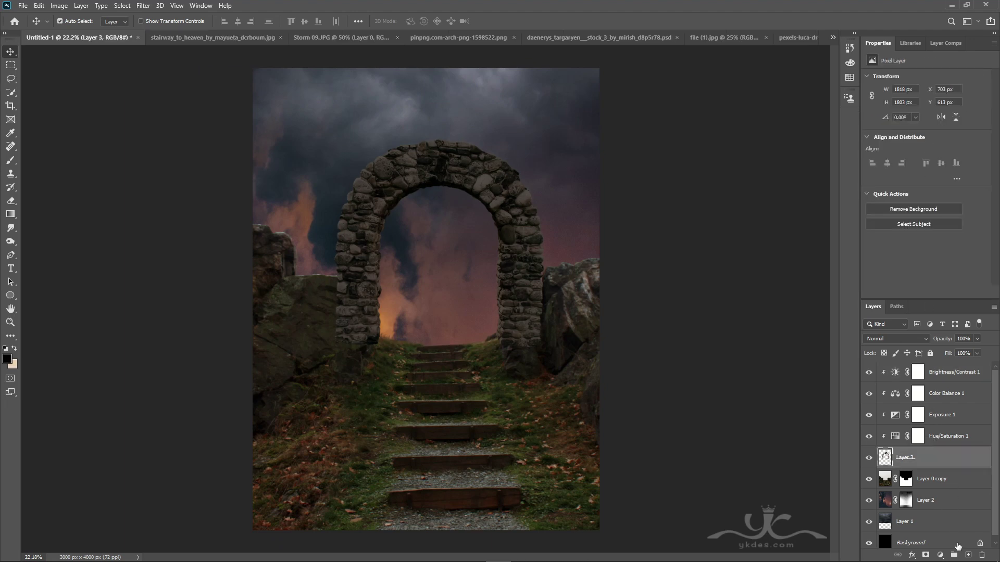
{"action": "left_click", "coordinate": [924, 556]}
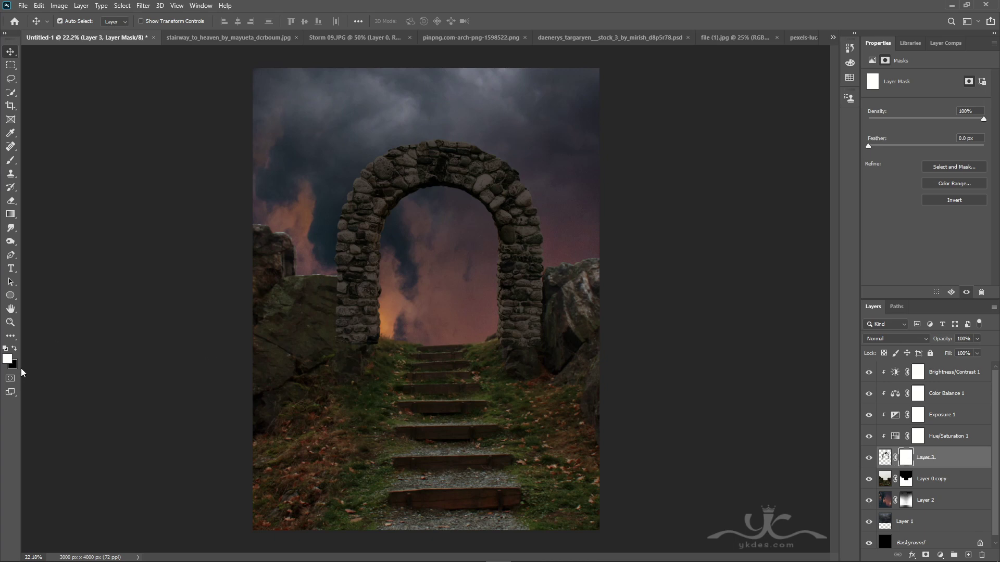
{"action": "left_click", "coordinate": [12, 351]}
{"action": "left_click", "coordinate": [10, 160]}
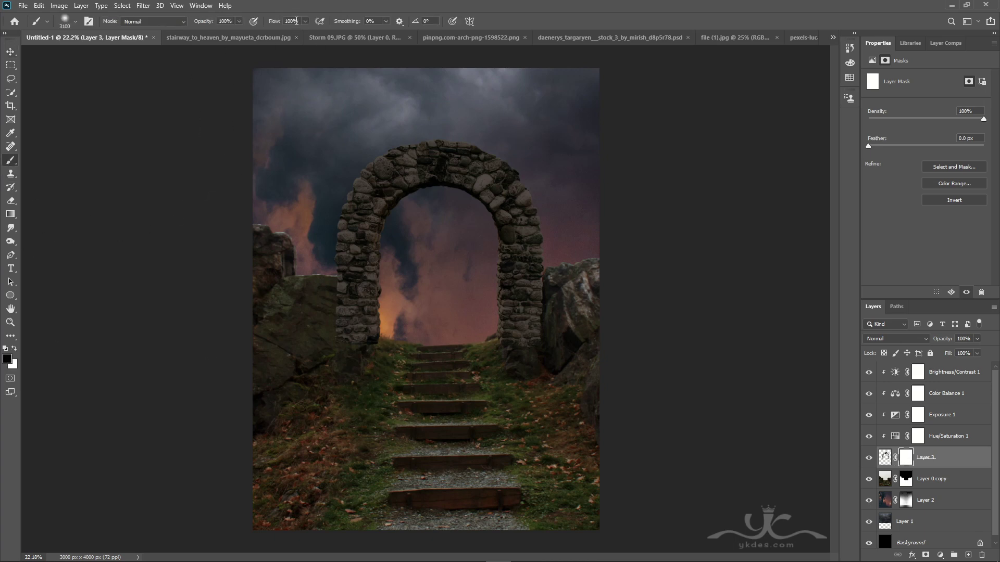
{"action": "left_click", "coordinate": [305, 21]}
{"action": "left_click_drag", "start_coordinate": [305, 35], "coordinate": [280, 35]}
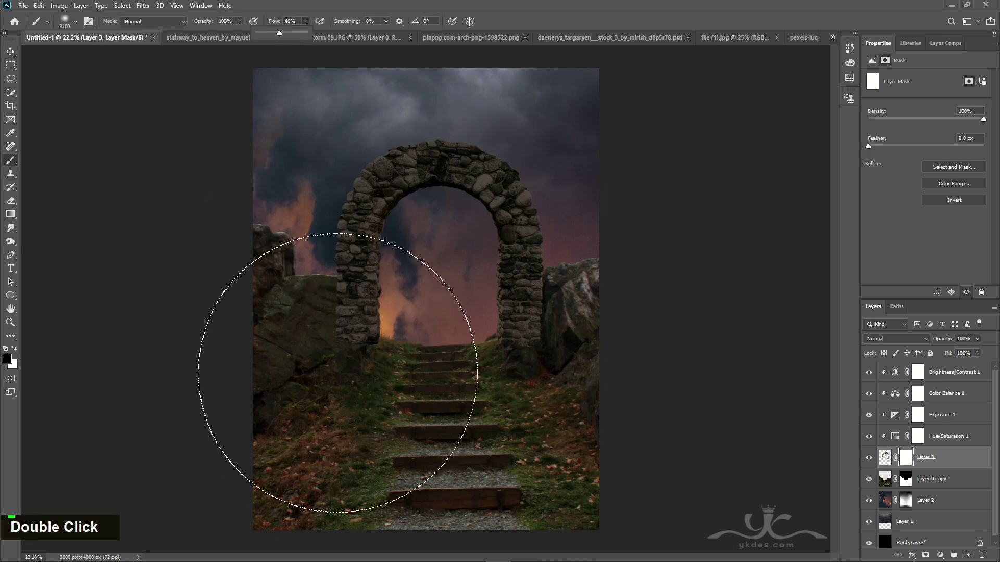
Paint black on the arch mask with a soft brush of 200 to 400 px to hide both pillar bases behind the rocks
{"action": "key", "text": "["}
{"action": "key", "text": "["}
{"action": "key", "text": "bracketleft"}
{"action": "key", "text": "bracketleft"}
{"action": "key", "text": "bracketleft"}
{"action": "key", "text": "bracketleft"}
{"action": "key", "text": "bracketleft"}
{"action": "key", "text": "bracketleft"}
{"action": "key", "text": "bracketleft"}
{"action": "key", "text": "bracketleft"}
{"action": "key", "text": "bracketleft"}
{"action": "key", "text": "bracketleft"}
{"action": "key", "text": "bracketleft"}
{"action": "key", "text": "bracketleft"}
{"action": "key", "text": "bracketleft"}
{"action": "key", "text": "bracketleft"}
{"action": "key", "text": "bracketleft"}
{"action": "key", "text": "bracketleft"}
{"action": "key", "text": "bracketleft"}
{"action": "key", "text": "bracketleft"}
{"action": "key", "text": "bracketleft"}
{"action": "key", "text": "bracketleft"}
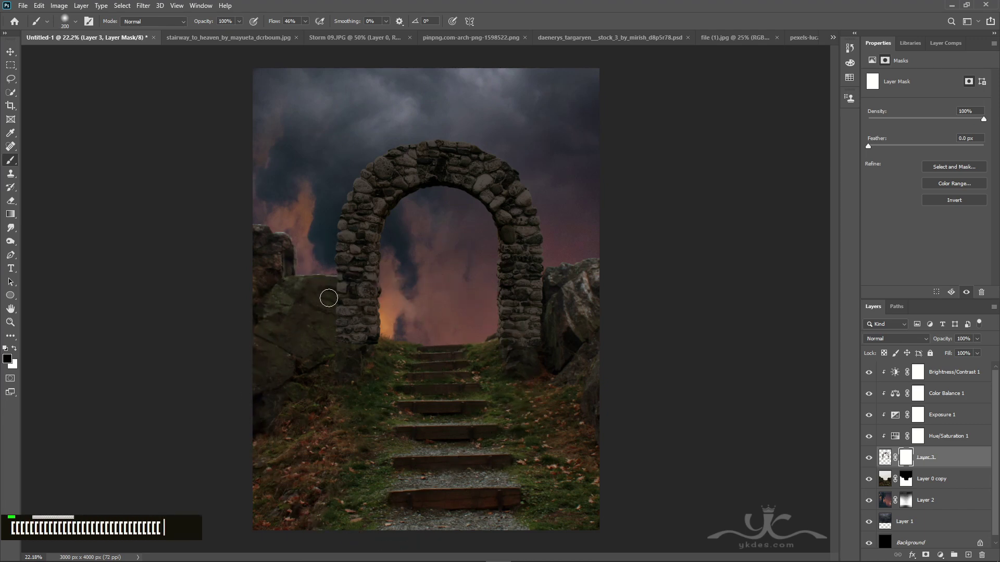
{"action": "key", "text": "bracketright"}
{"action": "mouse_move", "coordinate": [334, 290]}
{"action": "left_mouse_down"}
{"action": "mouse_move", "coordinate": [322, 325]}
{"action": "mouse_move", "coordinate": [324, 301]}
{"action": "mouse_move", "coordinate": [330, 353]}
{"action": "mouse_move", "coordinate": [346, 369]}
{"action": "left_mouse_up"}
{"action": "key", "text": "bracketright"}
{"action": "key", "text": "bracketright"}
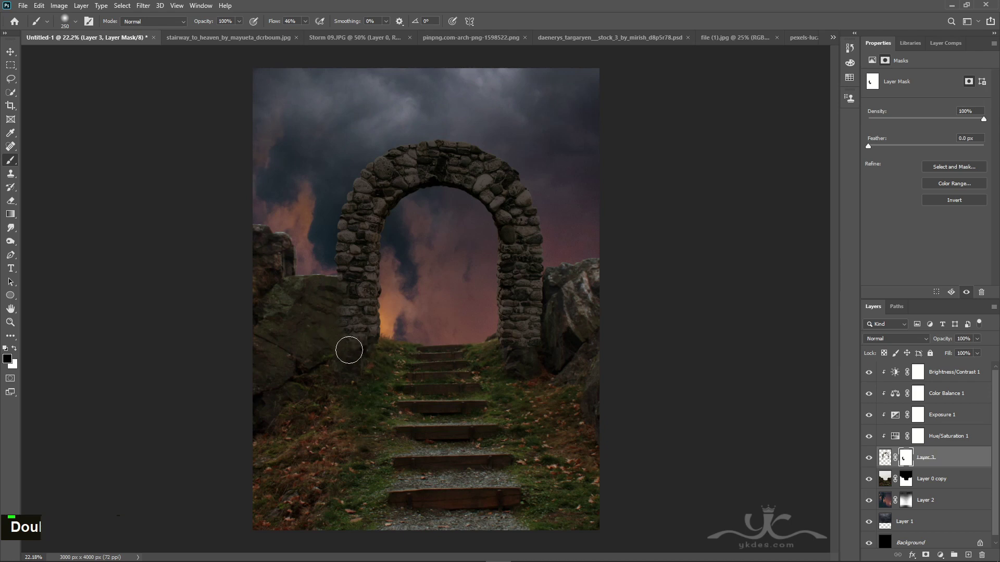
{"action": "double_click", "coordinate": [345, 334]}
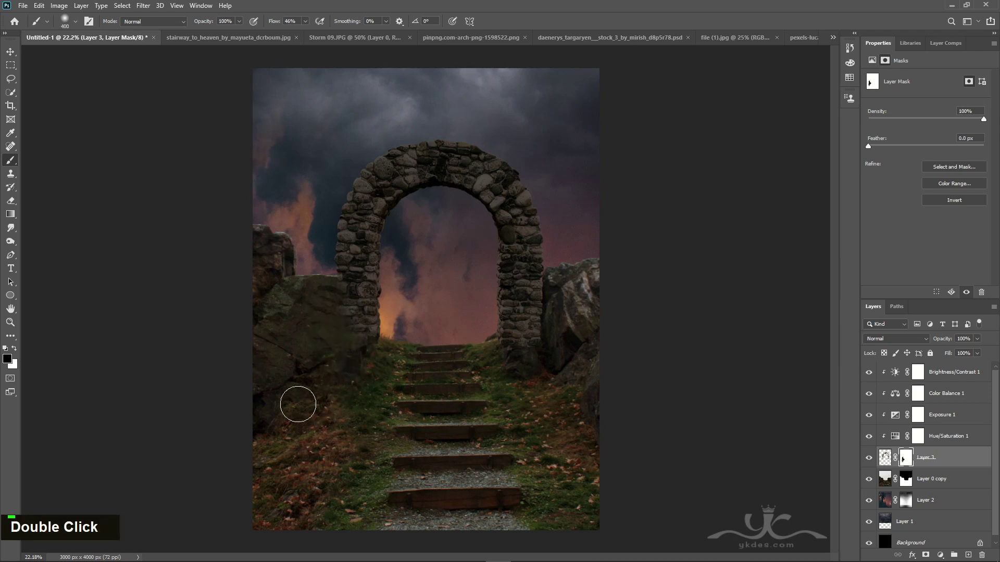
{"action": "mouse_move", "coordinate": [551, 335]}
{"action": "left_mouse_down"}
{"action": "mouse_move", "coordinate": [535, 377]}
{"action": "mouse_move", "coordinate": [525, 366]}
{"action": "mouse_move", "coordinate": [528, 357]}
{"action": "mouse_move", "coordinate": [553, 387]}
{"action": "mouse_move", "coordinate": [560, 362]}
{"action": "left_mouse_up"}
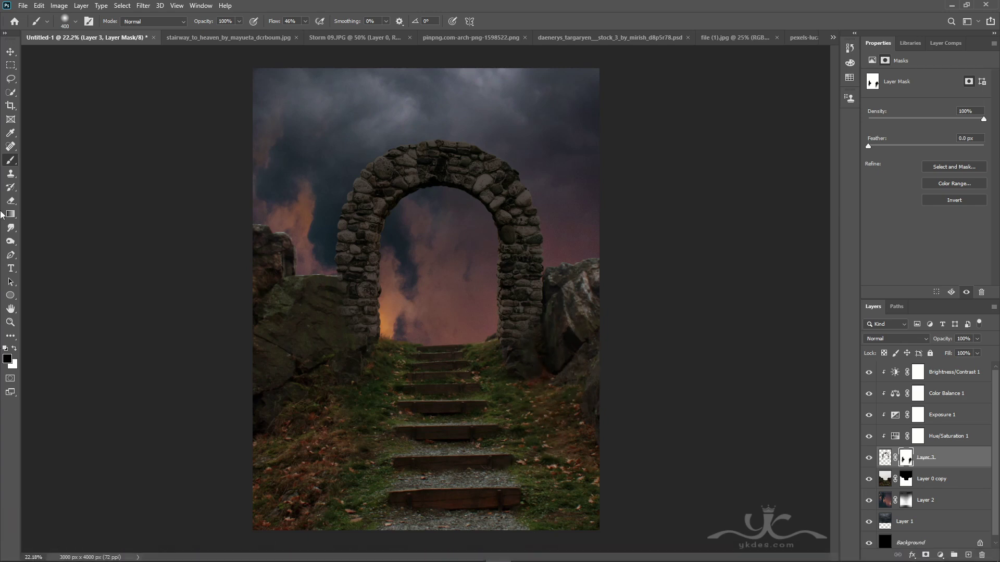
{"action": "left_click", "coordinate": [10, 51]}
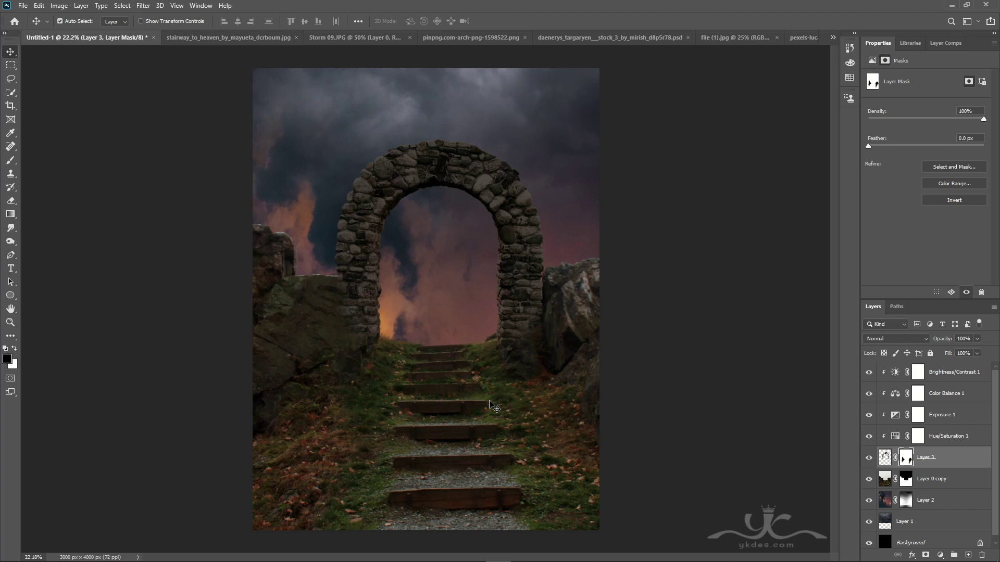
Add a Hue/Saturation adjustment clipped to the stairway layer, lower its saturation to about -29 and fine-tune its lightness
{"action": "left_click", "coordinate": [947, 482]}
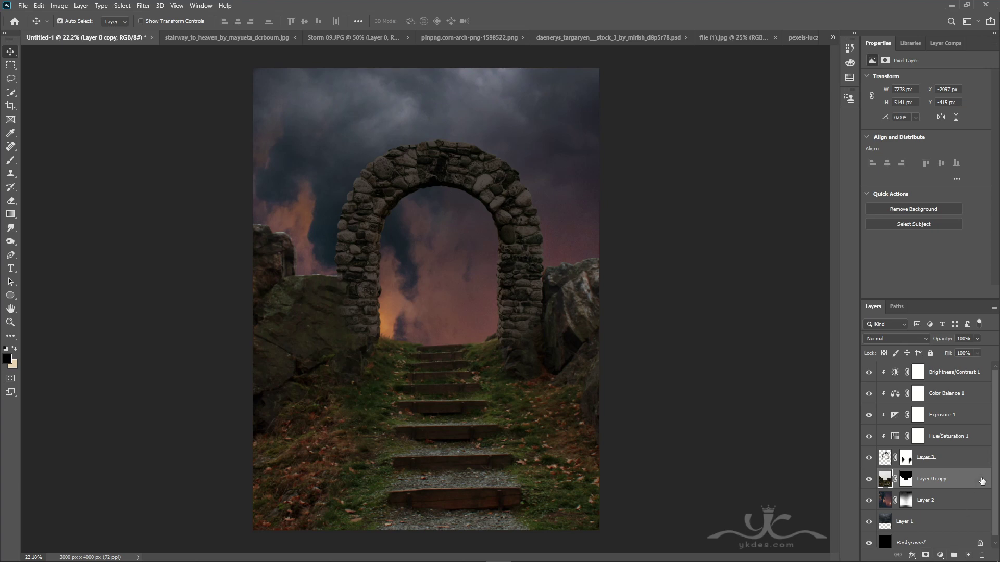
{"action": "left_click", "coordinate": [941, 555]}
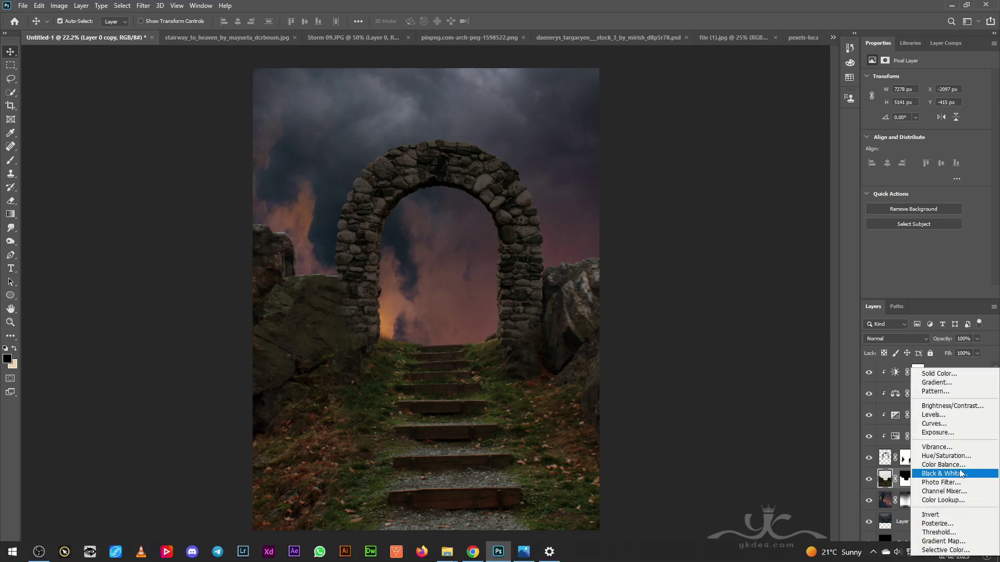
{"action": "left_click", "coordinate": [963, 456]}
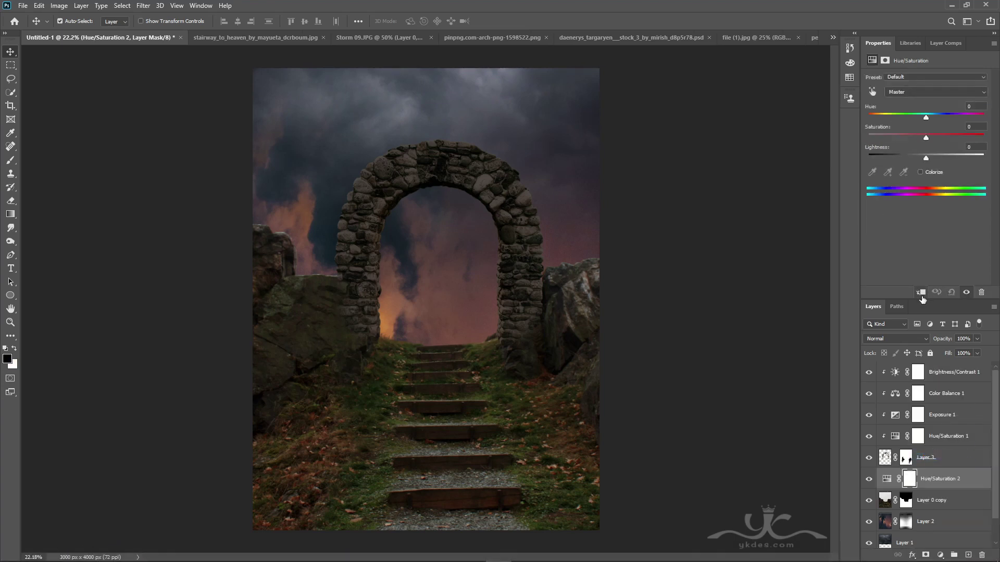
{"action": "left_click", "coordinate": [920, 292]}
{"action": "left_click_drag", "start_coordinate": [926, 138], "coordinate": [912, 138]}
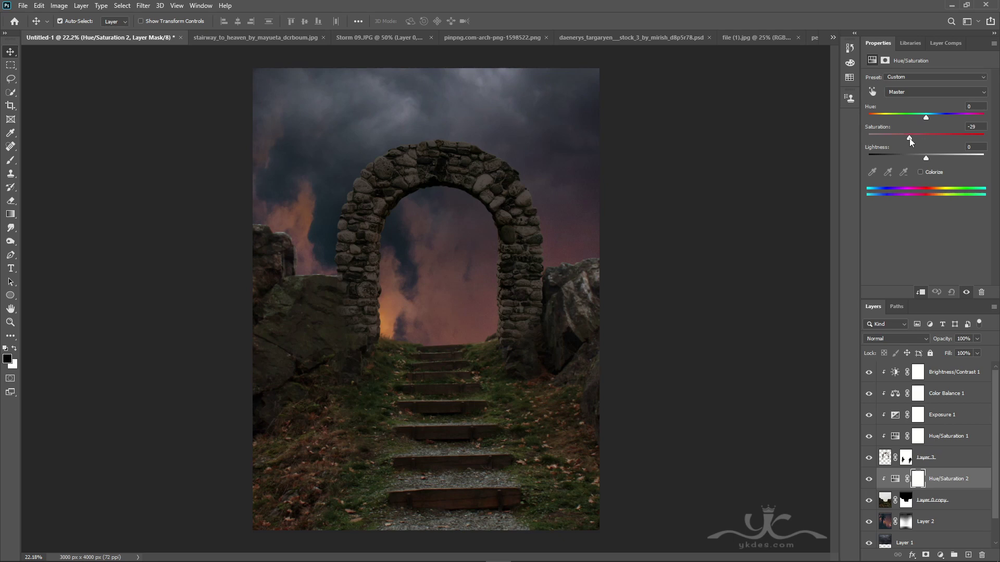
{"action": "left_click_drag", "start_coordinate": [931, 158], "coordinate": [925, 158]}
Add an Exposure adjustment clipped to the stairway layer with exposure +0.36 and gamma correction 0.88
{"action": "left_click", "coordinate": [939, 555]}
{"action": "left_click", "coordinate": [961, 431]}
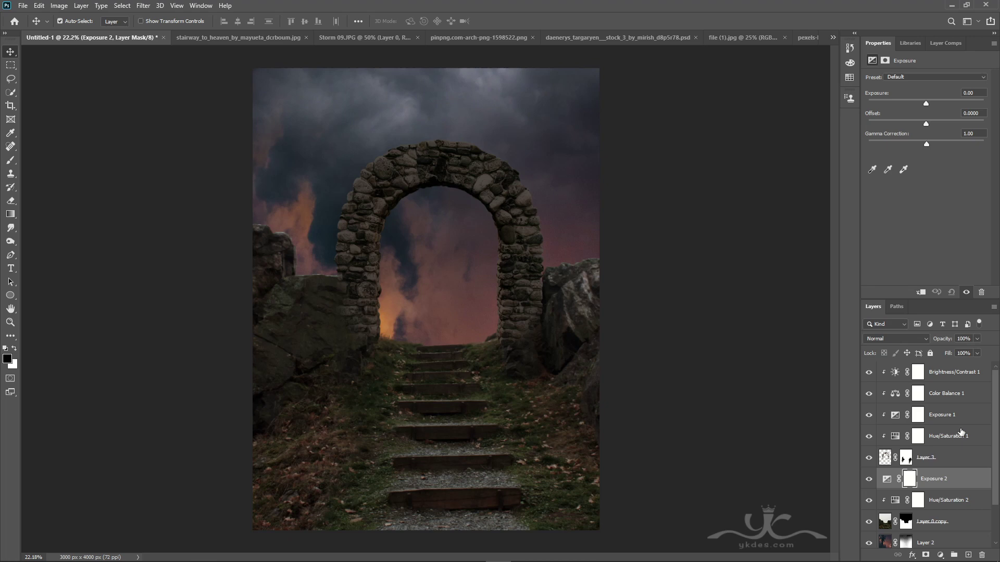
{"action": "left_click", "coordinate": [920, 292]}
{"action": "left_click_drag", "start_coordinate": [933, 143], "coordinate": [933, 143]}
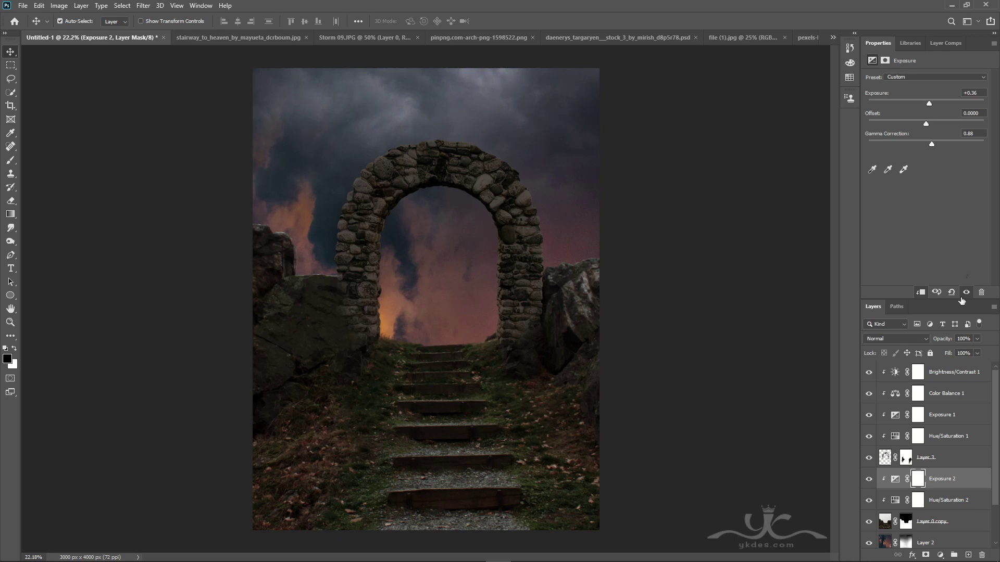
Group the arch and stairway layers together with all their clipped adjustment layers, and check the group by toggling its visibility
{"action": "scroll", "coordinate": [950, 444], "scroll_direction": "up", "scroll_amount": 1}
{"action": "left_click", "coordinate": [955, 514]}
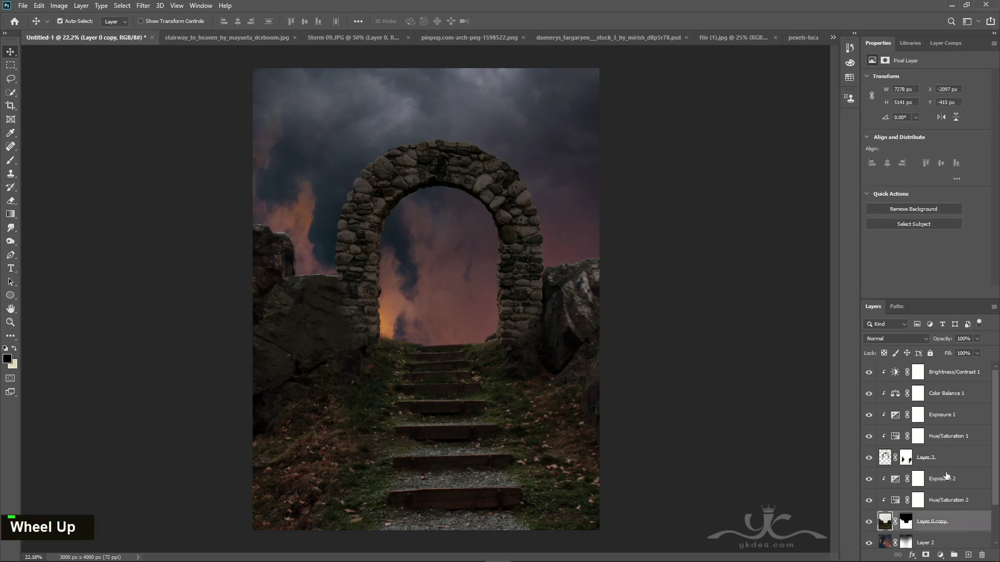
{"action": "left_click", "coordinate": [954, 374], "text": "shift"}
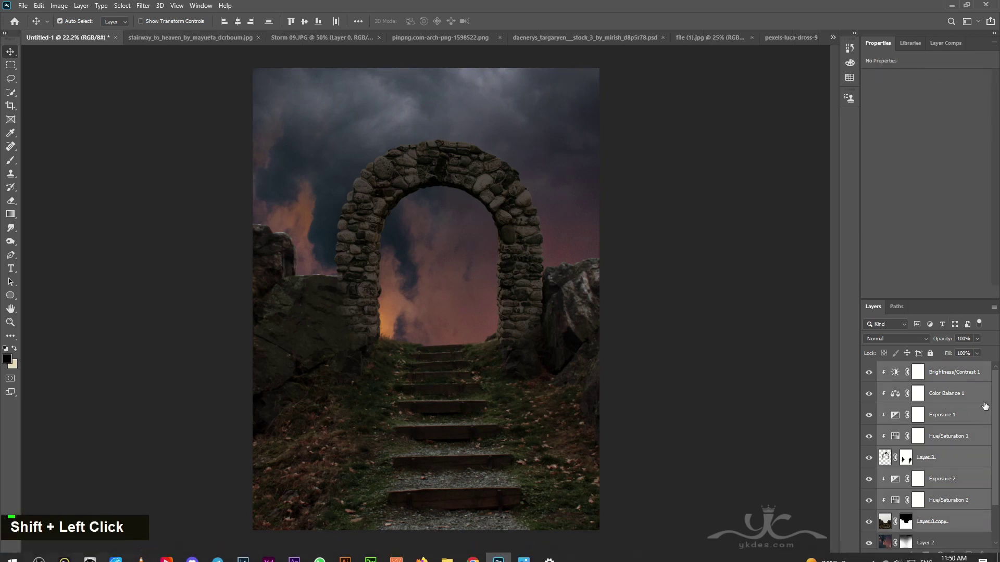
{"action": "left_click", "coordinate": [955, 554]}
{"action": "left_click", "coordinate": [868, 368]}
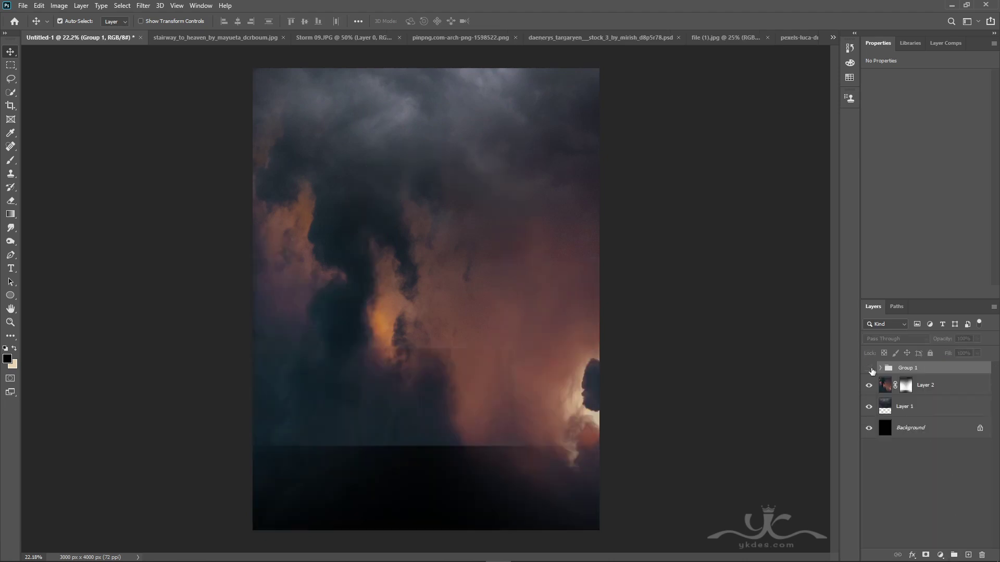
{"action": "left_click", "coordinate": [868, 369]}
Merge the arch and stairway group into a single layer and toggle its visibility to check it
{"action": "right_click", "coordinate": [935, 369]}
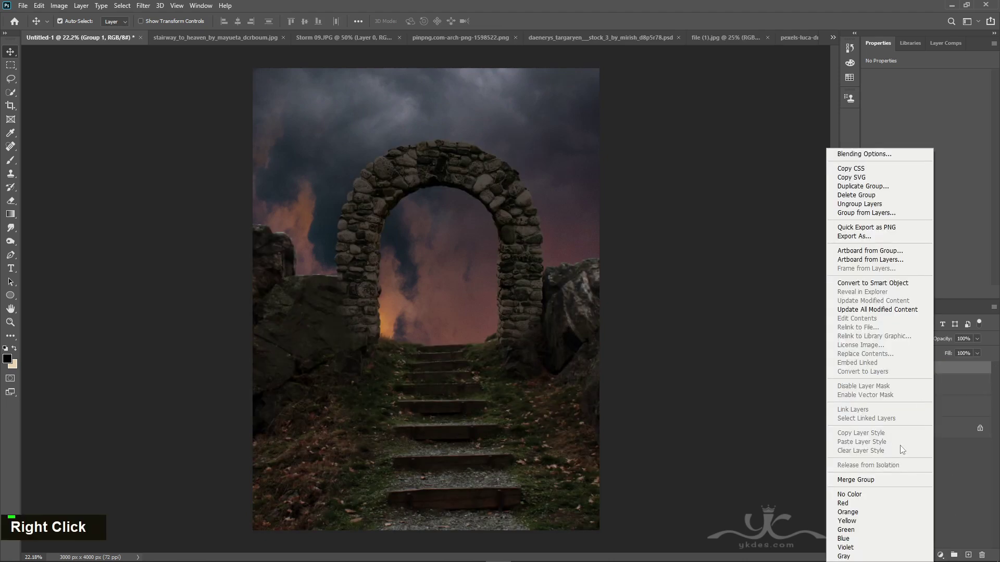
{"action": "left_click", "coordinate": [869, 478]}
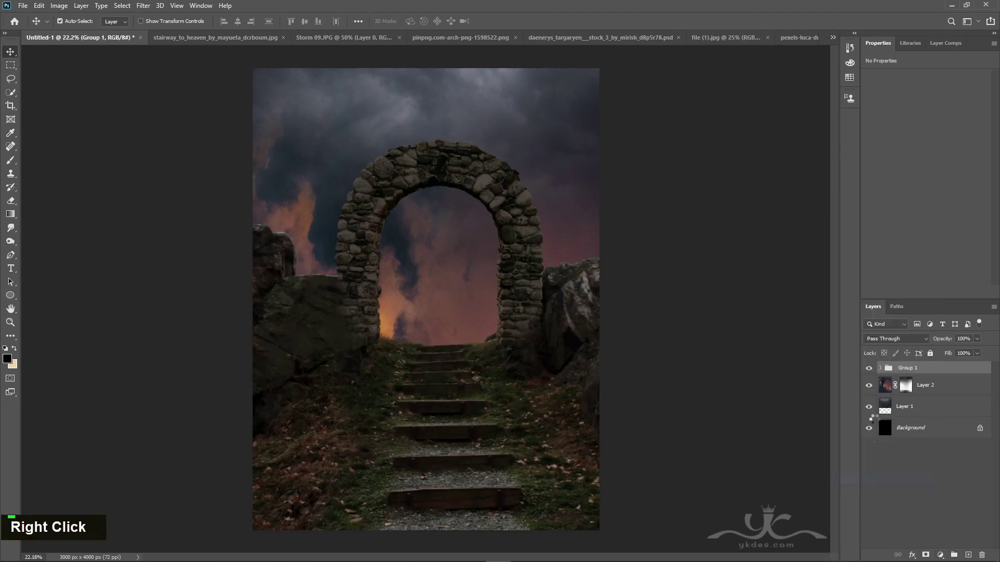
{"action": "left_click", "coordinate": [869, 373]}
{"action": "left_click", "coordinate": [869, 373]}
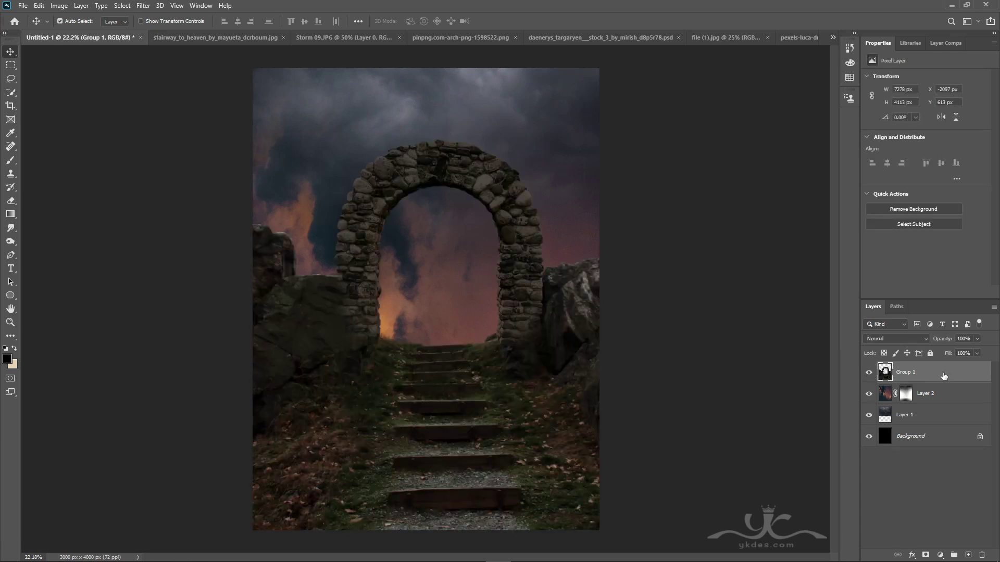
Add a black-to-transparent Gradient Fill above the merged layer with Radial style, Reverse enabled and an enlarged scale
{"action": "left_click", "coordinate": [941, 556]}
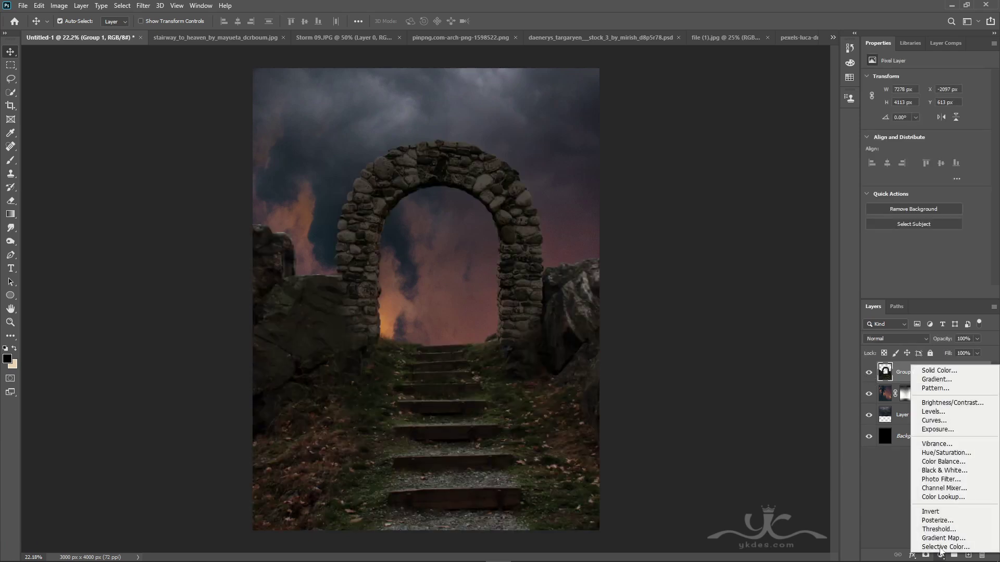
{"action": "left_click", "coordinate": [942, 381]}
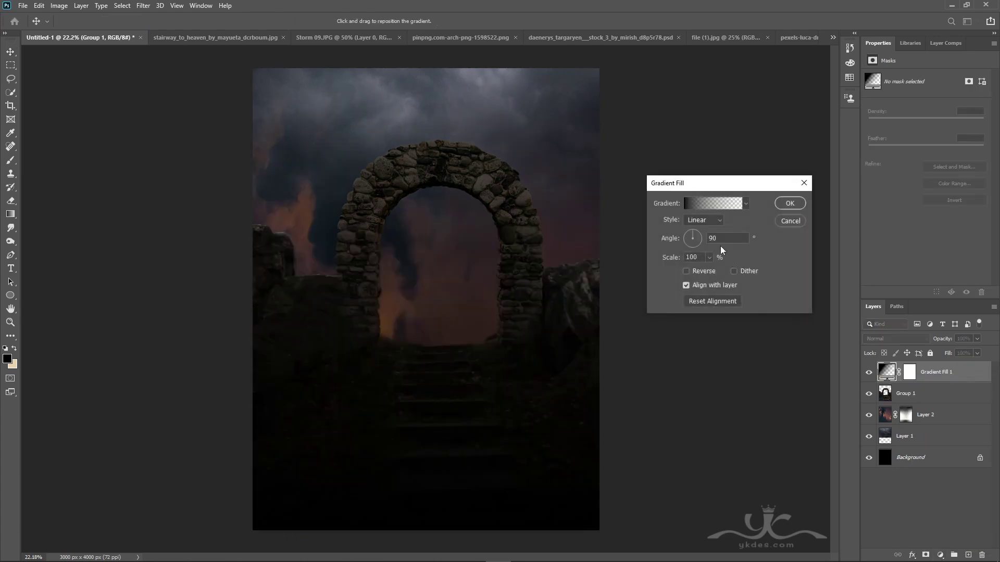
{"action": "left_click", "coordinate": [703, 219]}
{"action": "left_click", "coordinate": [698, 239]}
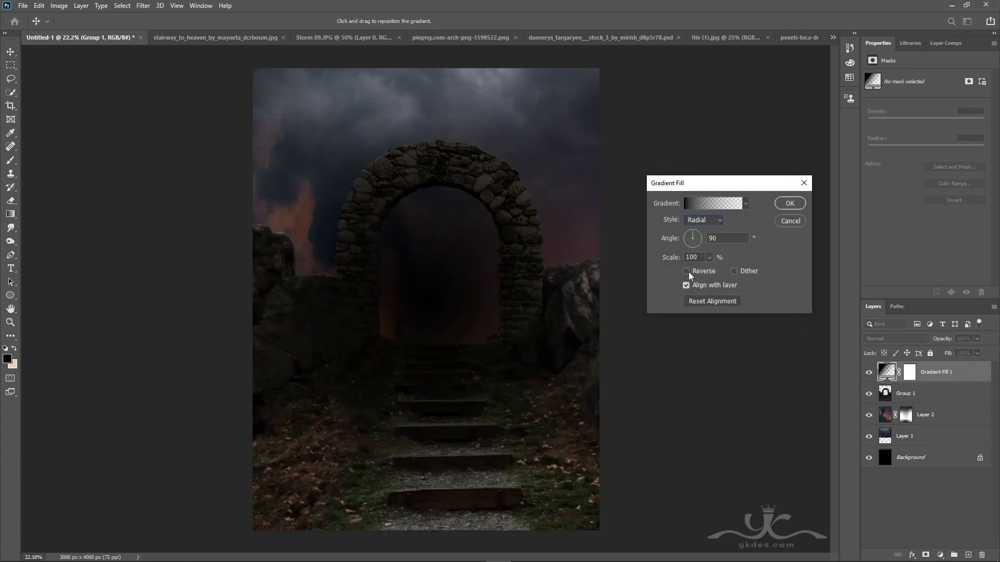
{"action": "left_click", "coordinate": [686, 271]}
{"action": "left_click", "coordinate": [708, 258]}
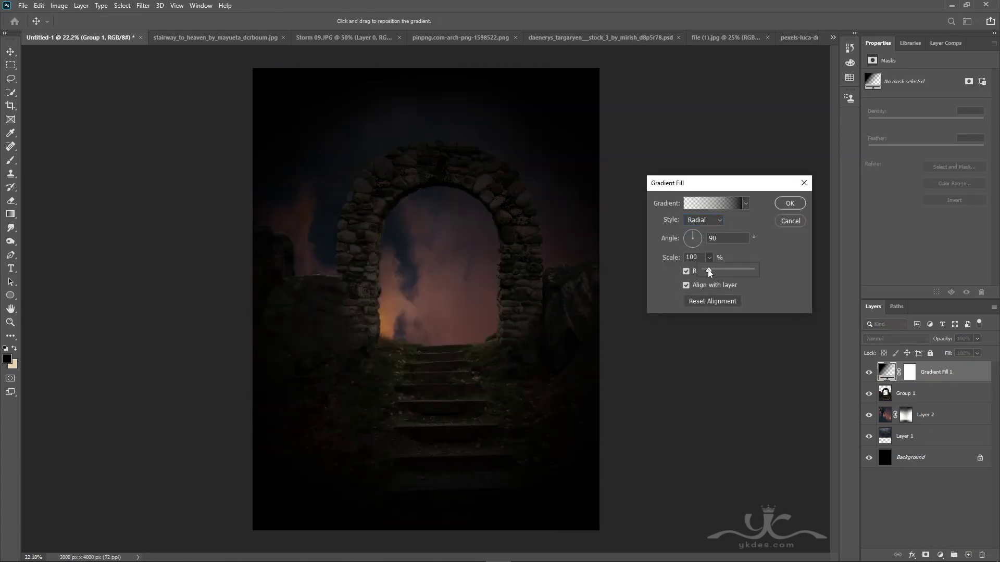
{"action": "left_click_drag", "start_coordinate": [709, 272], "coordinate": [724, 270]}
{"action": "left_click", "coordinate": [790, 204]}
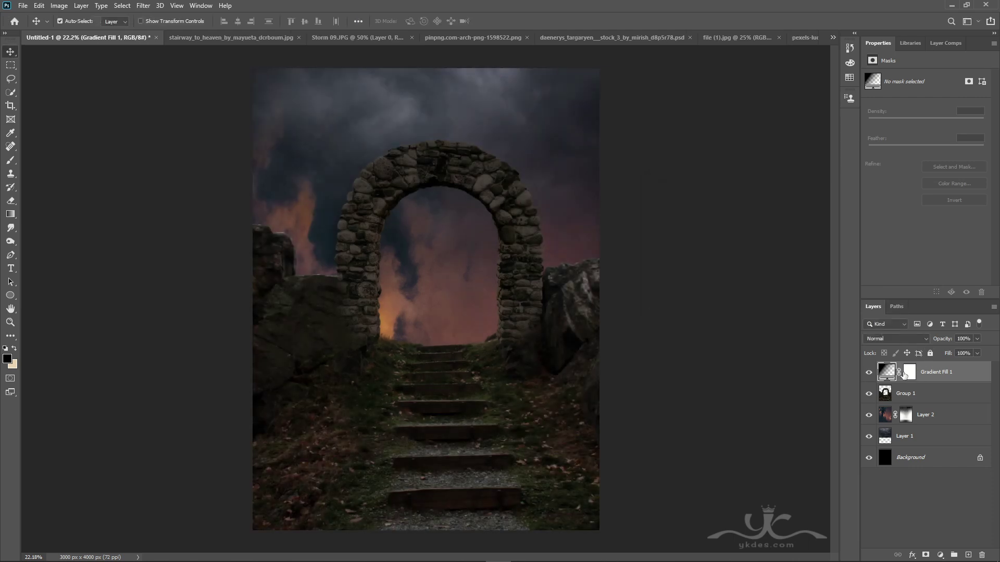
Clip the gradient fill to the merged arch and stairway layer and compare the image with and without it
{"action": "left_click", "coordinate": [943, 384], "text": "alt"}
{"action": "left_click", "coordinate": [868, 374]}
{"action": "left_click", "coordinate": [868, 374]}
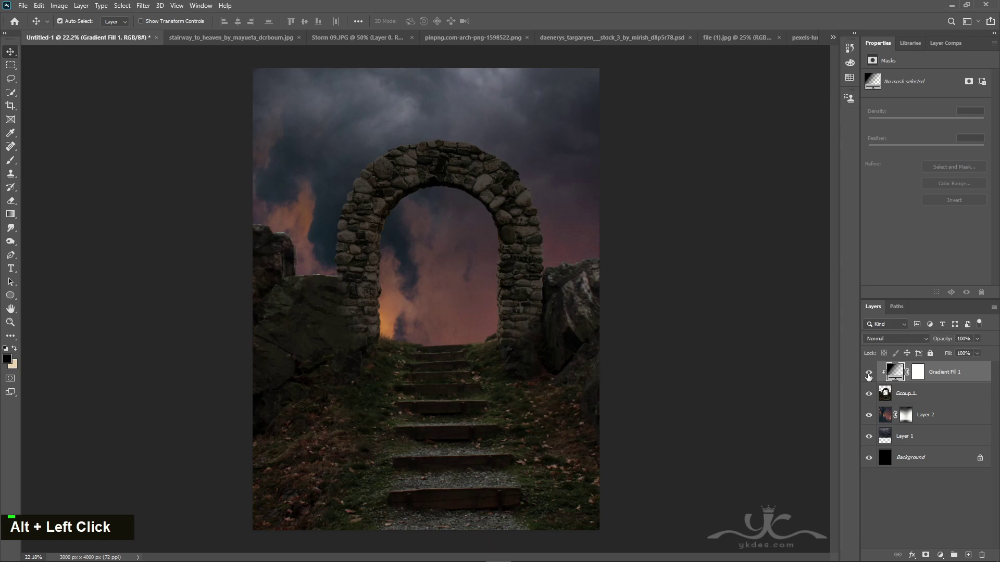
{"action": "left_click", "coordinate": [868, 374]}
{"action": "left_click", "coordinate": [868, 373]}
Paint black on the clipped gradient's mask with a soft brush of up to 1600 px to clear the darkening around the arch
{"action": "left_click", "coordinate": [919, 373]}
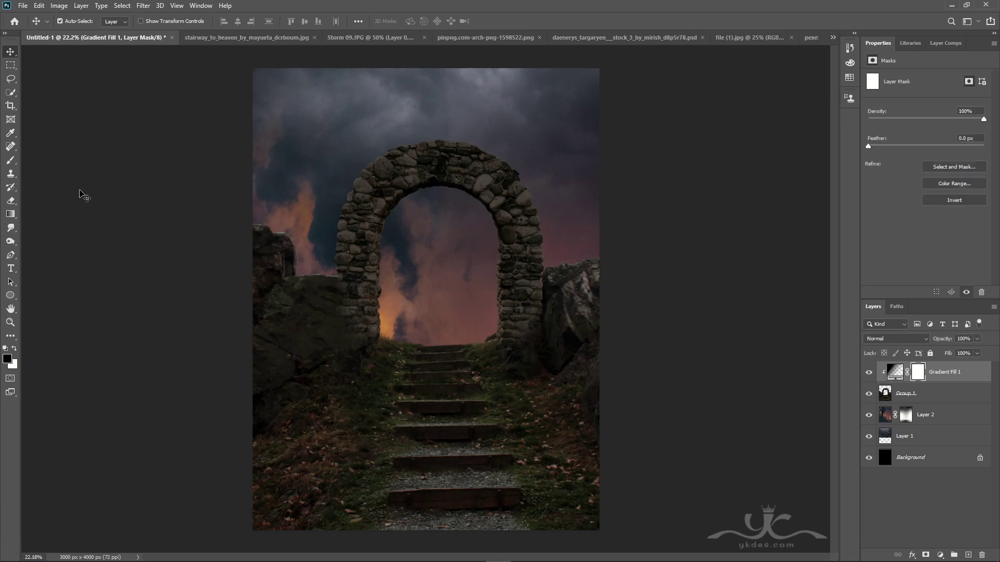
{"action": "left_click", "coordinate": [10, 160]}
{"action": "key", "text": "bracketright"}
{"action": "key", "text": "bracketright"}
{"action": "key", "text": "bracketright"}
{"action": "key", "text": "bracketright"}
{"action": "key", "text": "bracketright"}
{"action": "key", "text": "bracketright"}
{"action": "key", "text": "bracketright"}
{"action": "key", "text": "bracketright"}
{"action": "key", "text": "bracketright"}
{"action": "key", "text": "bracketright"}
{"action": "key", "text": "bracketright"}
{"action": "key", "text": "bracketright"}
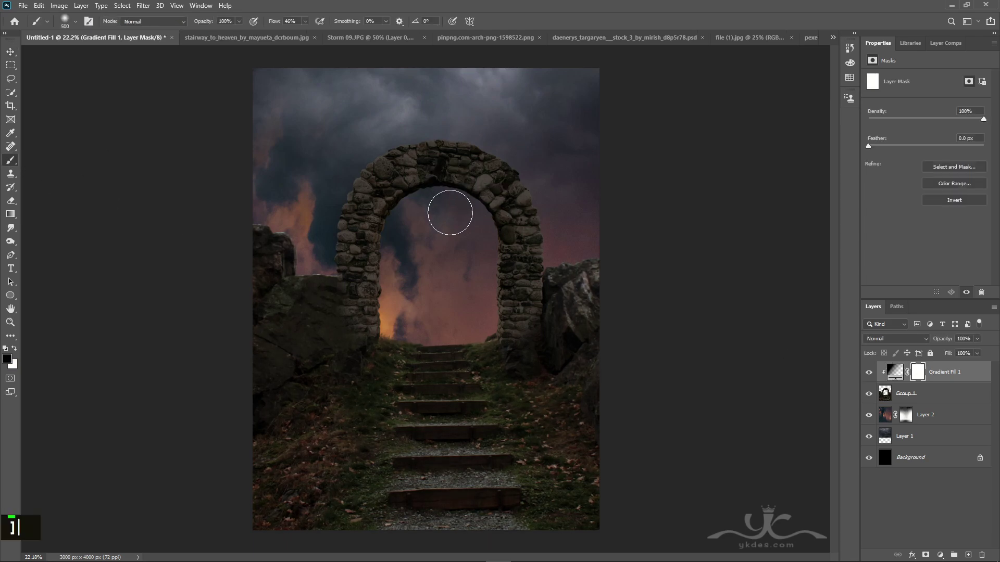
{"action": "double_click", "coordinate": [446, 192]}
{"action": "mouse_move", "coordinate": [401, 276]}
{"action": "left_mouse_down"}
{"action": "mouse_move", "coordinate": [480, 290]}
{"action": "mouse_move", "coordinate": [473, 234]}
{"action": "mouse_move", "coordinate": [408, 319]}
{"action": "mouse_move", "coordinate": [457, 299]}
{"action": "left_mouse_up"}
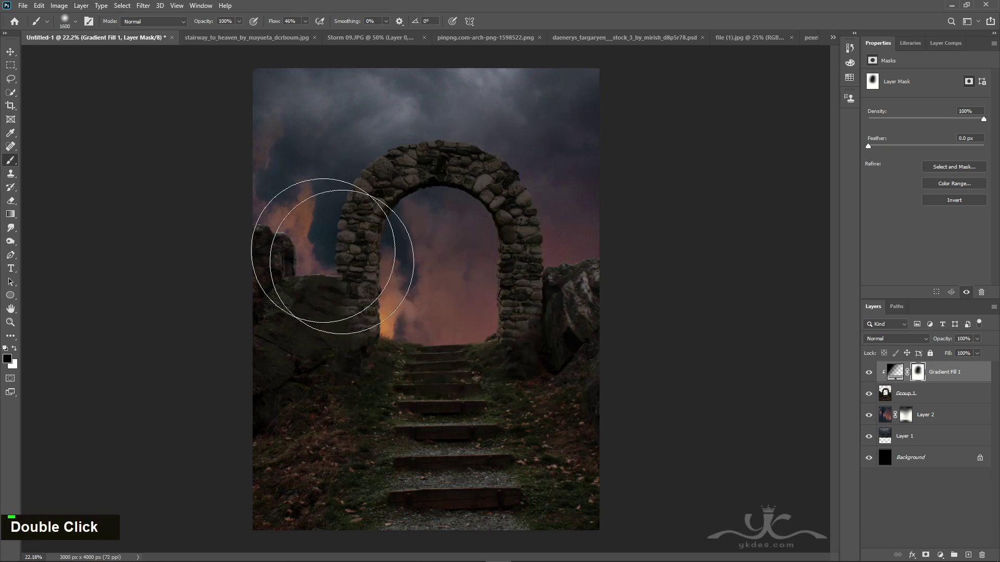
{"action": "left_click", "coordinate": [10, 52]}
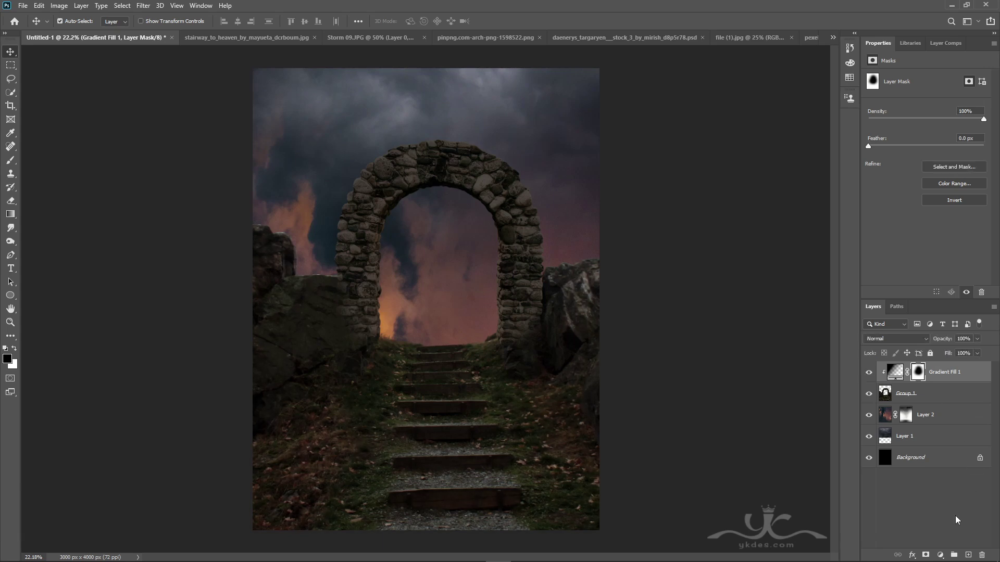
Add a reversed Radial Gradient Fill at 100% scale above the orange sky layer and move its centre up toward the arch's top
{"action": "left_click", "coordinate": [943, 420]}
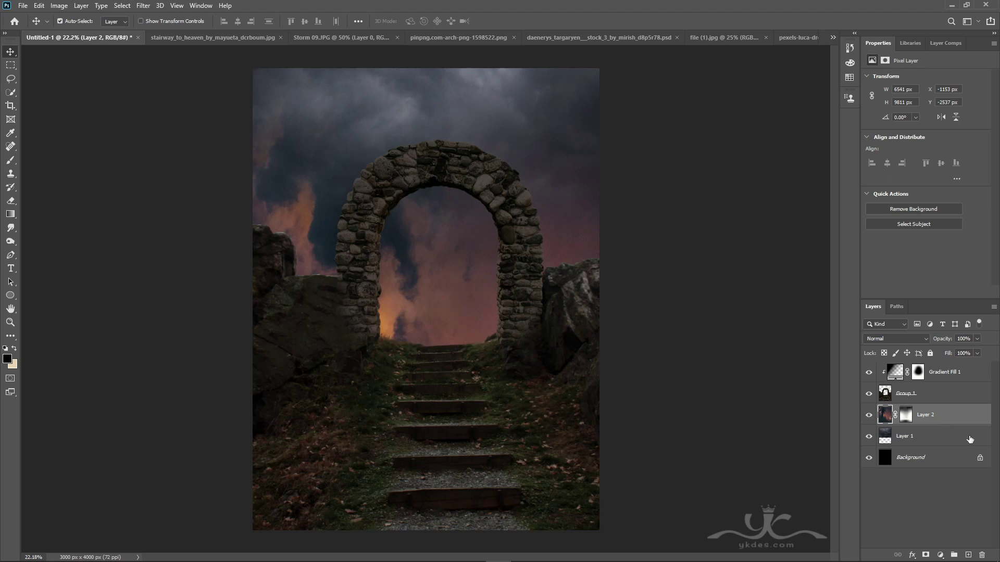
{"action": "left_click", "coordinate": [940, 556]}
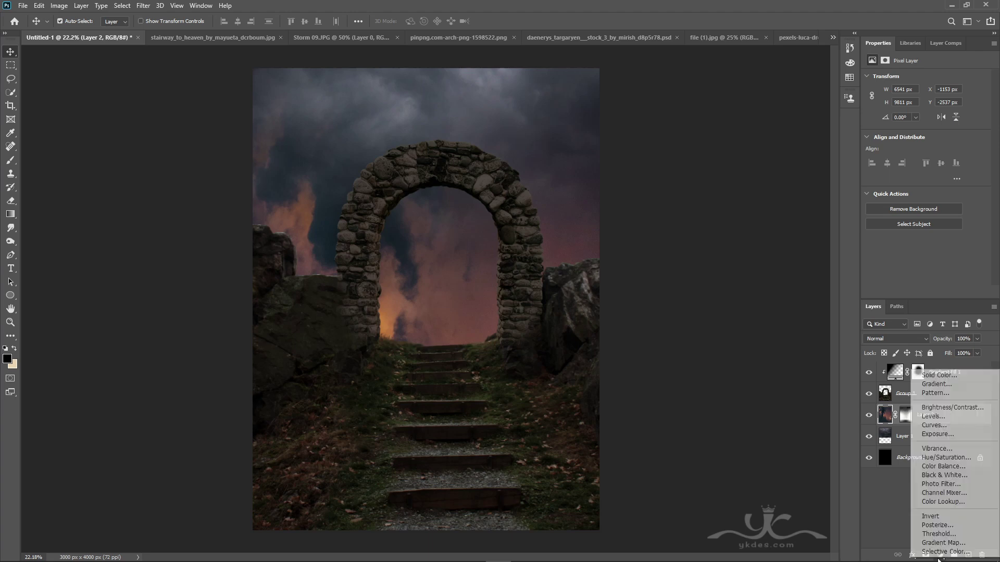
{"action": "left_click", "coordinate": [932, 322]}
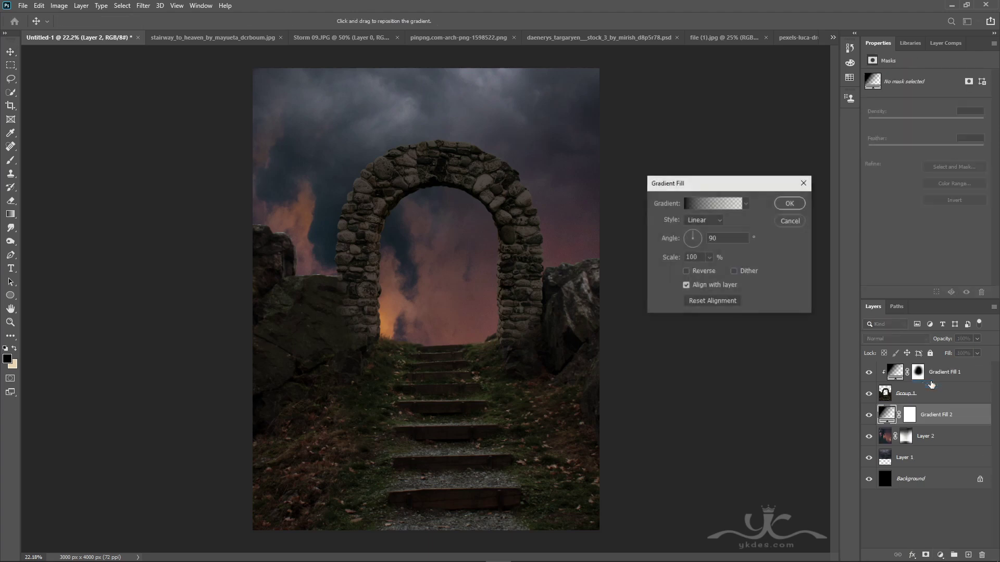
{"action": "left_click", "coordinate": [701, 221]}
{"action": "left_click", "coordinate": [701, 237]}
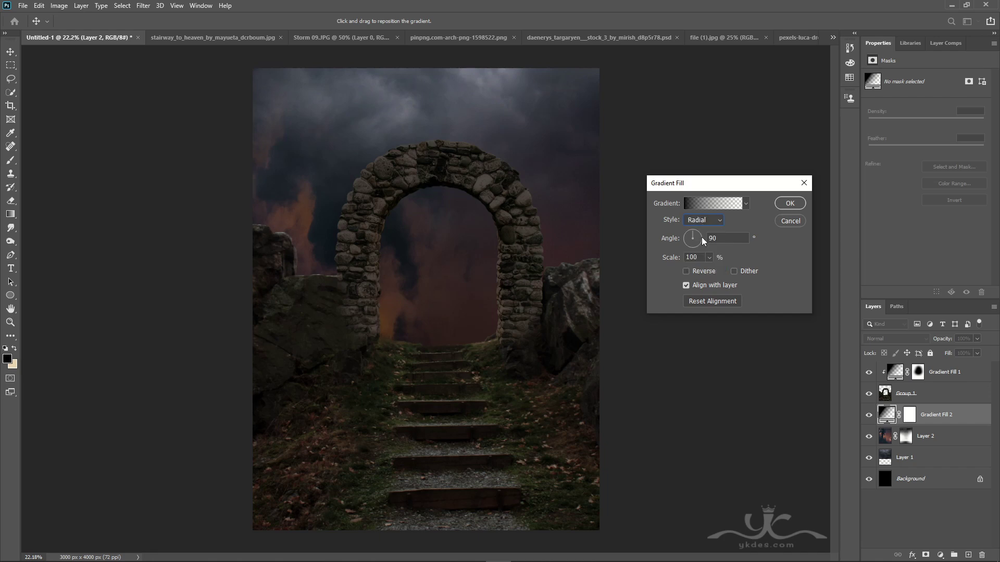
{"action": "left_click", "coordinate": [686, 271]}
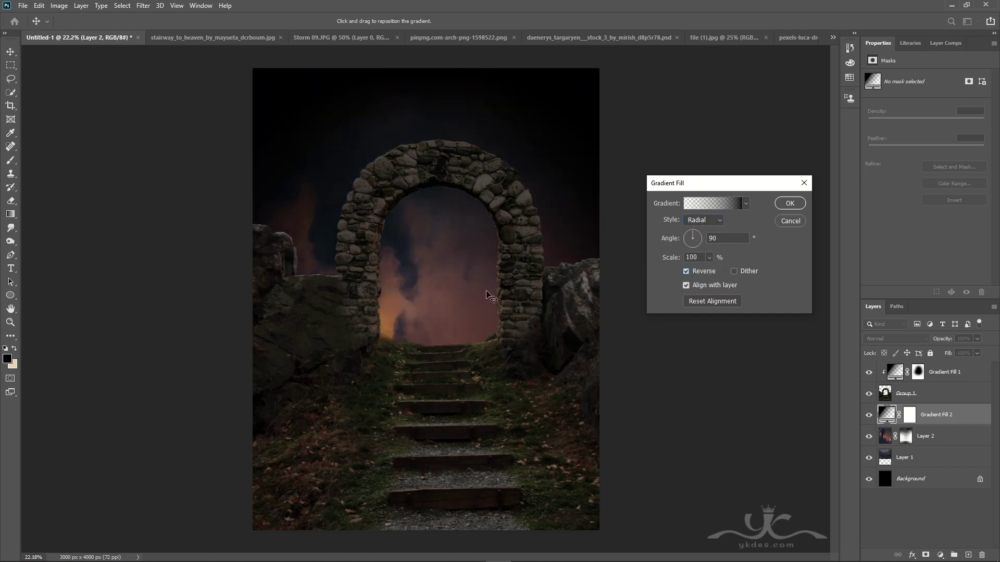
{"action": "mouse_move", "coordinate": [483, 213]}
{"action": "left_mouse_down"}
{"action": "mouse_move", "coordinate": [483, 178]}
{"action": "mouse_move", "coordinate": [483, 208]}
{"action": "left_mouse_up"}
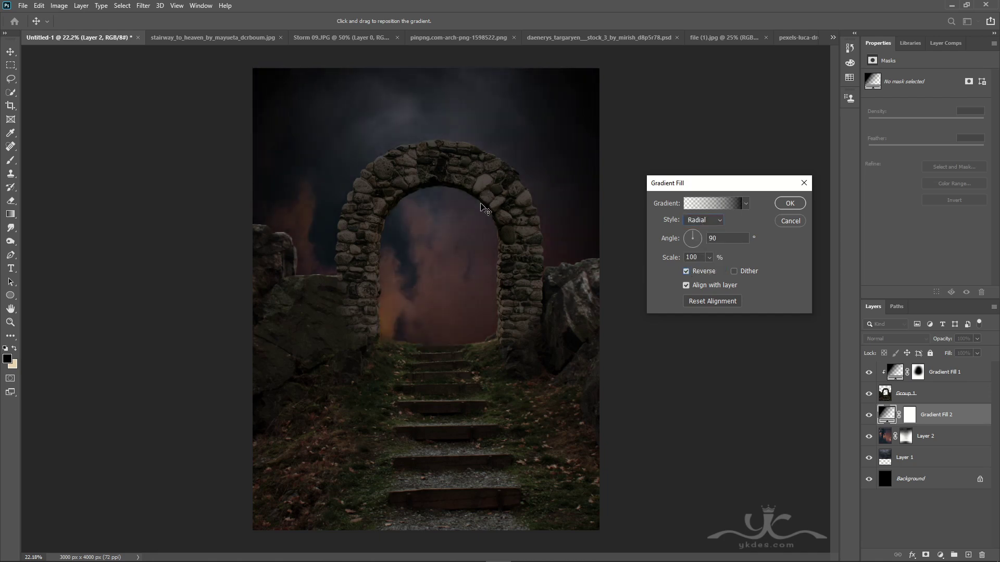
{"action": "mouse_move", "coordinate": [708, 270]}
{"action": "left_mouse_down"}
{"action": "mouse_move", "coordinate": [718, 272]}
{"action": "mouse_move", "coordinate": [708, 273]}
{"action": "left_mouse_up"}
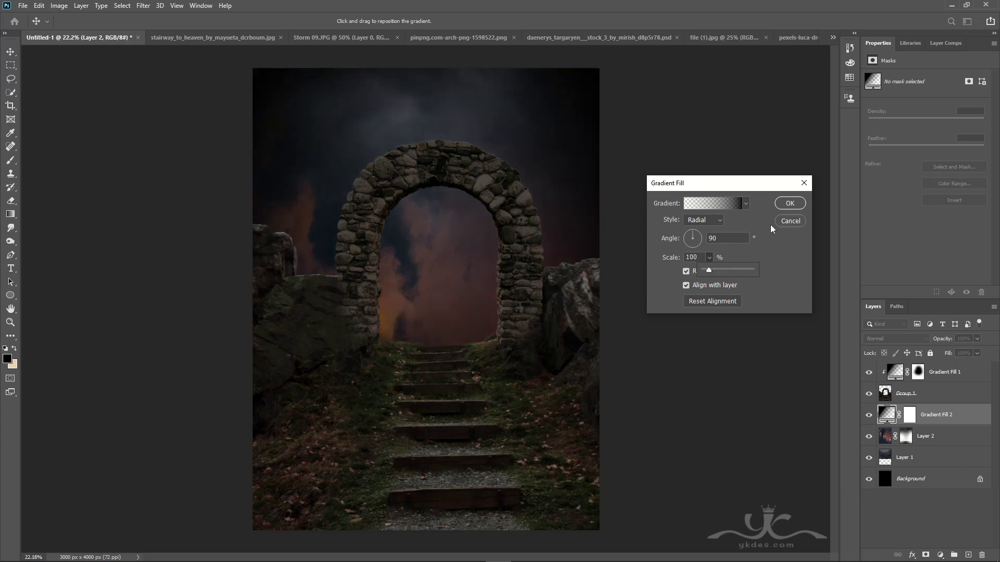
{"action": "left_click", "coordinate": [790, 204]}
Paint black with a soft 2800 px brush on the sky gradient's mask around the arch, and lower that layer's opacity to 60%
{"action": "left_click", "coordinate": [909, 419]}
{"action": "key", "text": "b"}
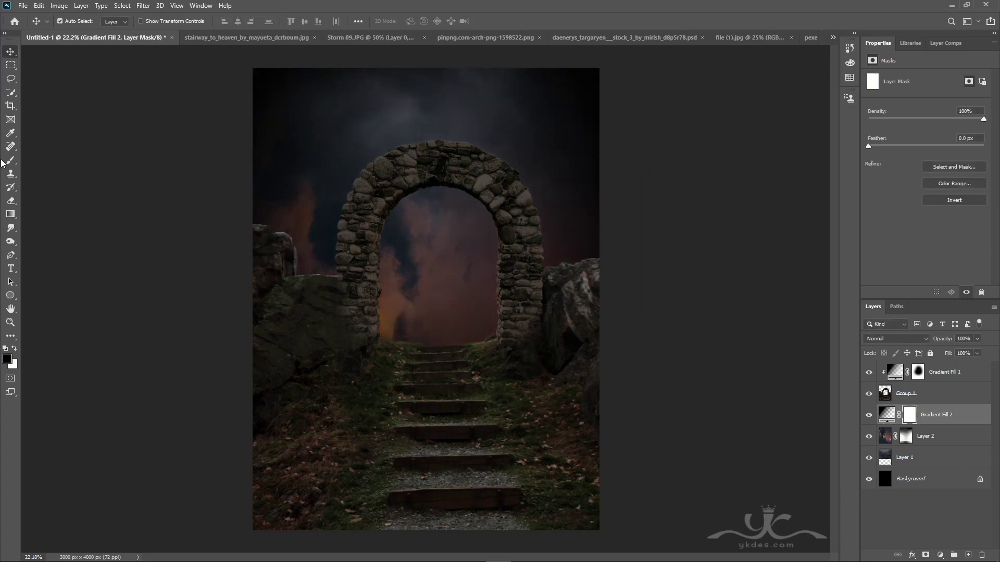
{"action": "key", "text": "bracketright"}
{"action": "key", "text": "bracketright"}
{"action": "key", "text": "bracketright"}
{"action": "key", "text": "bracketright"}
{"action": "key", "text": "bracketright"}
{"action": "key", "text": "bracketright"}
{"action": "key", "text": "bracketright"}
{"action": "key", "text": "bracketright"}
{"action": "key", "text": "bracketright"}
{"action": "key", "text": "bracketright"}
{"action": "key", "text": "bracketright"}
{"action": "key", "text": "bracketright"}
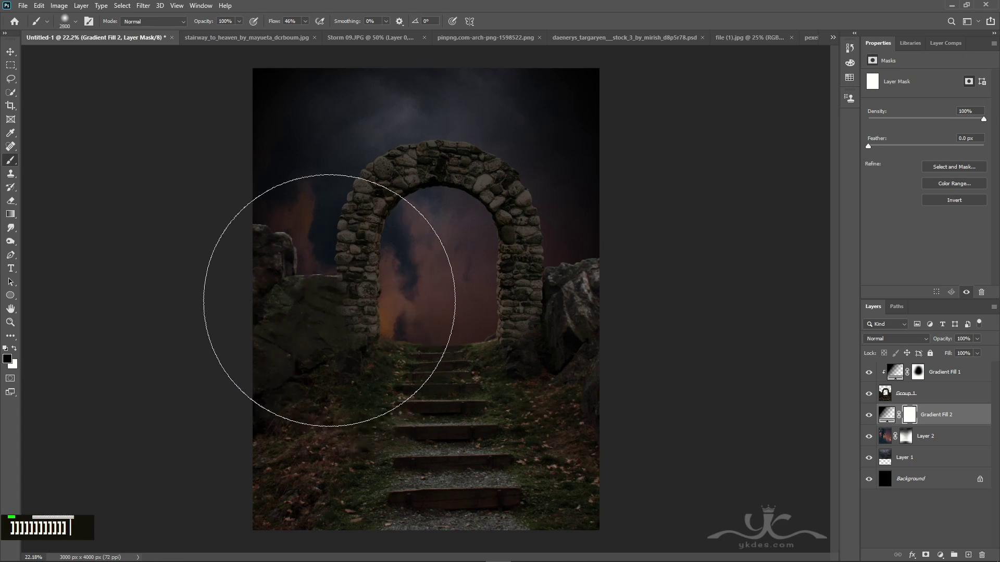
{"action": "mouse_move", "coordinate": [330, 335]}
{"action": "left_mouse_down"}
{"action": "mouse_move", "coordinate": [288, 310]}
{"action": "mouse_move", "coordinate": [334, 290]}
{"action": "left_mouse_up"}
{"action": "left_click_drag", "start_coordinate": [543, 326], "coordinate": [576, 318]}
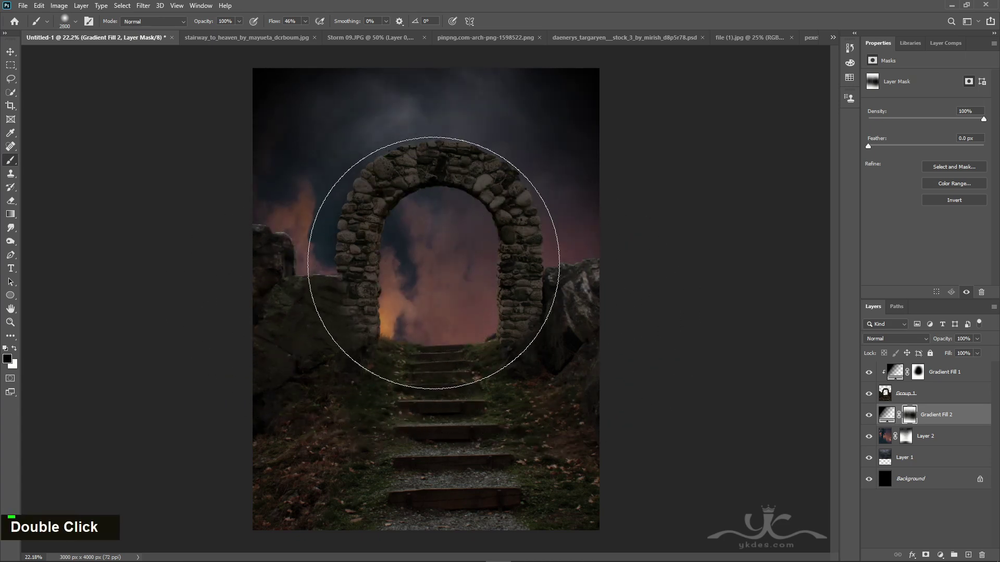
{"action": "left_click", "coordinate": [10, 52]}
{"action": "left_click", "coordinate": [979, 339]}
{"action": "left_click_drag", "start_coordinate": [979, 353], "coordinate": [964, 351]}
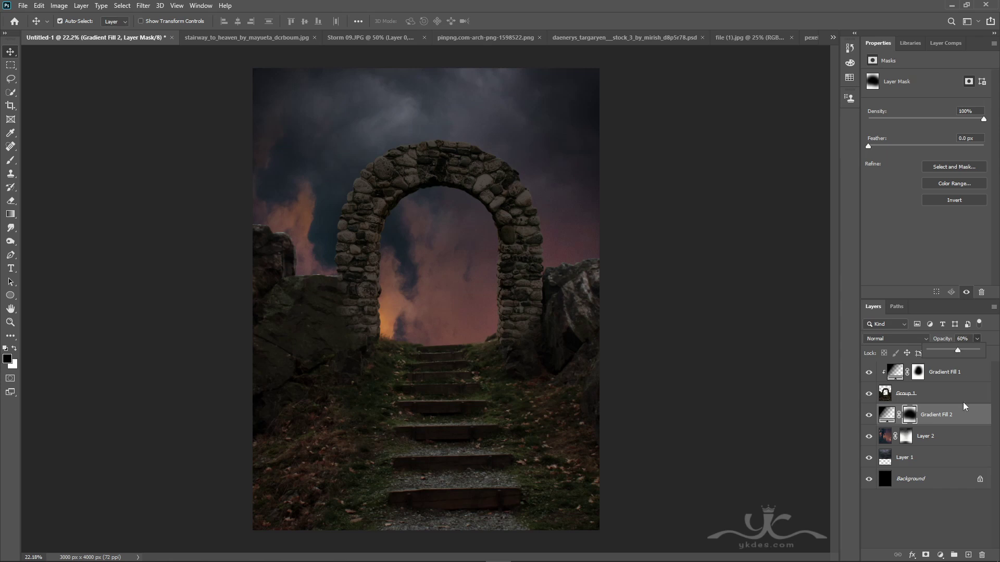
On a new layer above the sky gradient, paint black along the sky's outer edges with a soft brush up to 1300 px, and set its opacity to 43%
{"action": "left_click", "coordinate": [968, 556]}
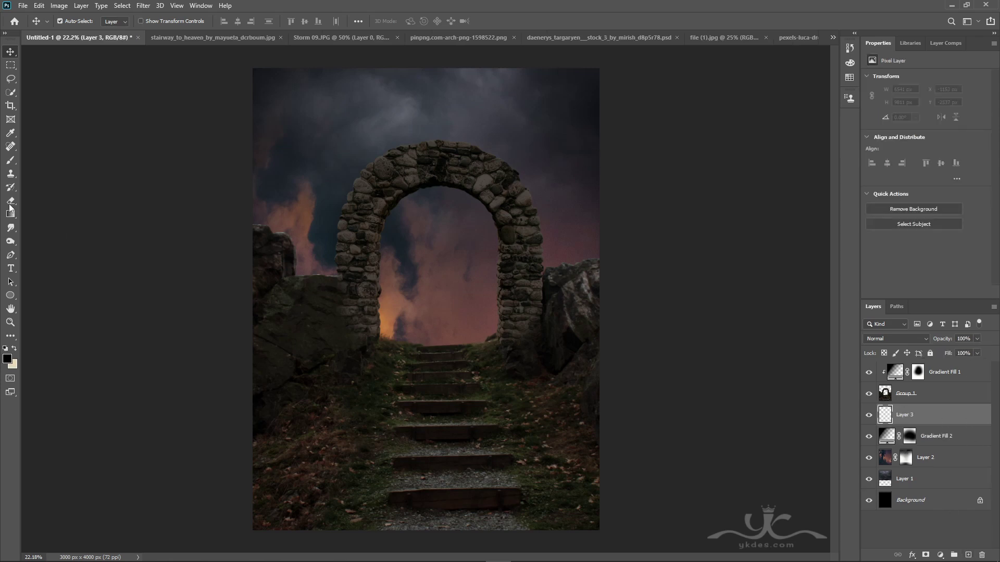
{"action": "left_click", "coordinate": [10, 160]}
{"action": "key", "text": "bracketleft"}
{"action": "key", "text": "bracketleft"}
{"action": "key", "text": "bracketleft"}
{"action": "key", "text": "bracketleft"}
{"action": "key", "text": "bracketleft"}
{"action": "key", "text": "bracketleft"}
{"action": "key", "text": "bracketleft"}
{"action": "key", "text": "bracketleft"}
{"action": "key", "text": "bracketleft"}
{"action": "key", "text": "bracketleft"}
{"action": "key", "text": "bracketleft"}
{"action": "key", "text": "bracketleft"}
{"action": "key", "text": "bracketleft"}
{"action": "key", "text": "bracketleft"}
{"action": "key", "text": "bracketleft"}
{"action": "key", "text": "bracketleft"}
{"action": "key", "text": "bracketleft"}
{"action": "key", "text": "bracketleft"}
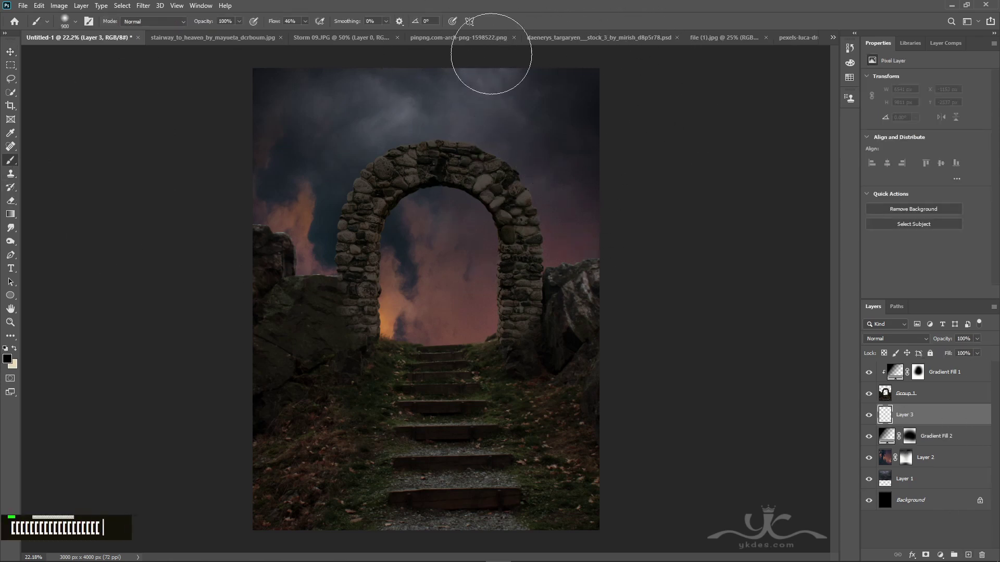
{"action": "key", "text": "bracketright"}
{"action": "mouse_move", "coordinate": [511, 60]}
{"action": "left_mouse_down"}
{"action": "mouse_move", "coordinate": [275, 64]}
{"action": "mouse_move", "coordinate": [257, 154]}
{"action": "mouse_move", "coordinate": [204, 256]}
{"action": "left_mouse_up"}
{"action": "key", "text": "bracketright"}
{"action": "key", "text": "bracketright"}
{"action": "key", "text": "bracketright"}
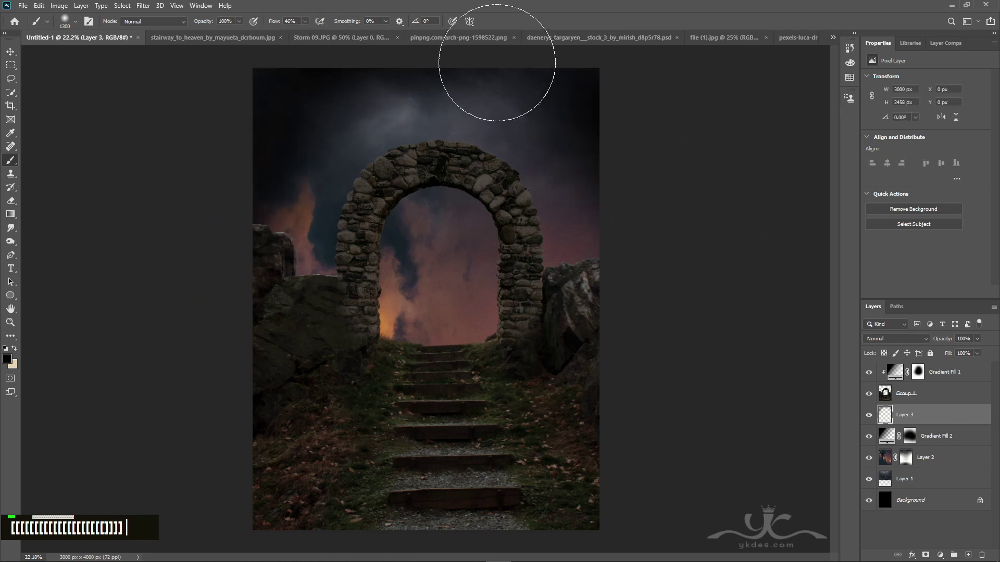
{"action": "left_click_drag", "start_coordinate": [497, 63], "coordinate": [350, 69]}
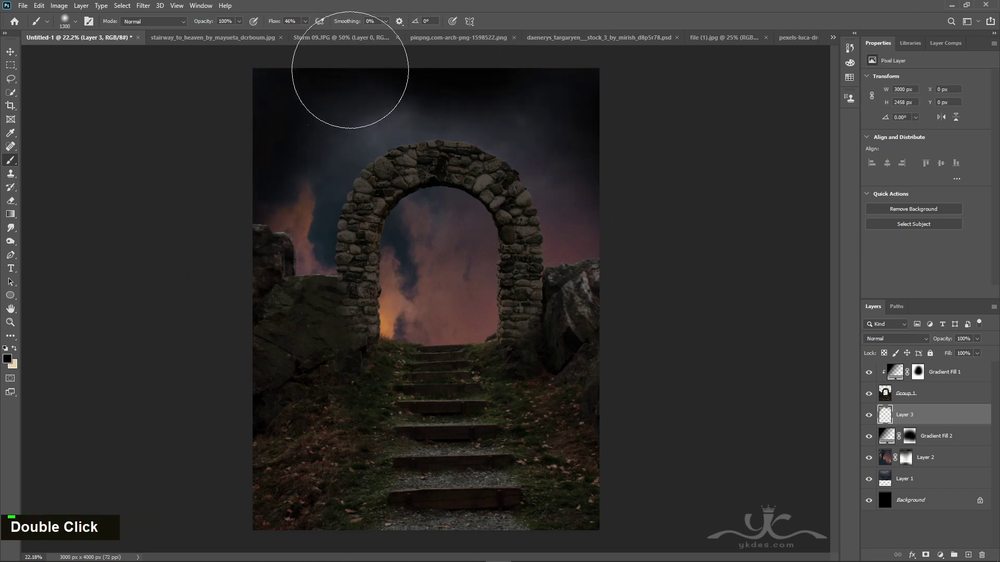
{"action": "left_click", "coordinate": [977, 353]}
{"action": "left_click_drag", "start_coordinate": [959, 353], "coordinate": [952, 353]}
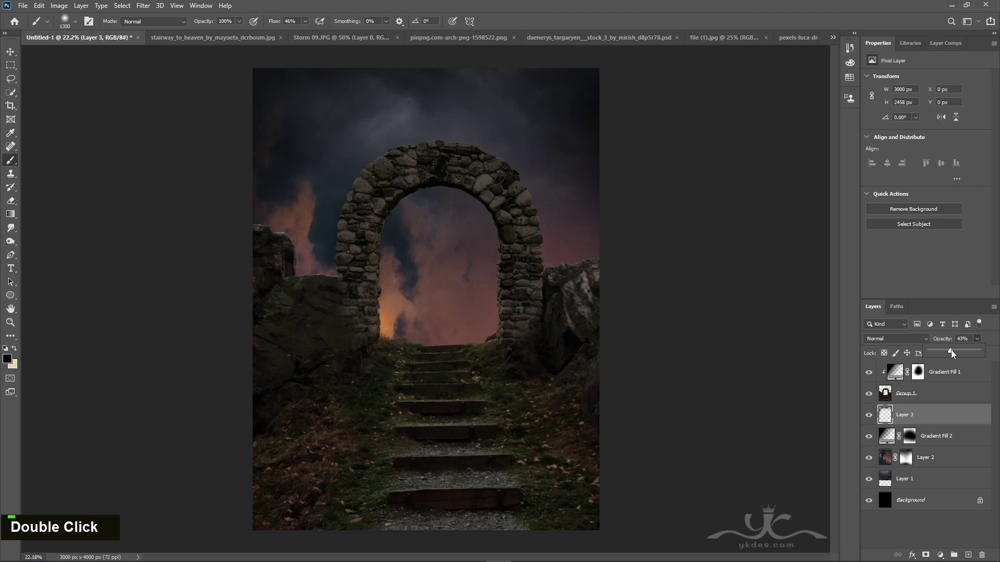
Scale the orange sky layer up to 131.68% and reposition it so its glow fills the arch opening
{"action": "left_click", "coordinate": [939, 458]}
{"action": "key", "text": "ctrl+t"}
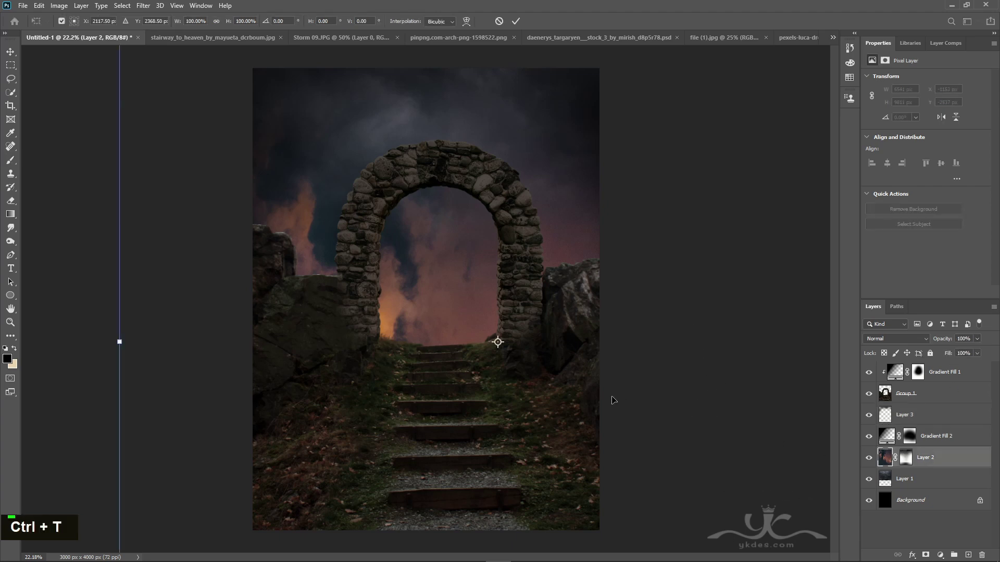
{"action": "left_click_drag", "start_coordinate": [120, 341], "coordinate": [19, 338]}
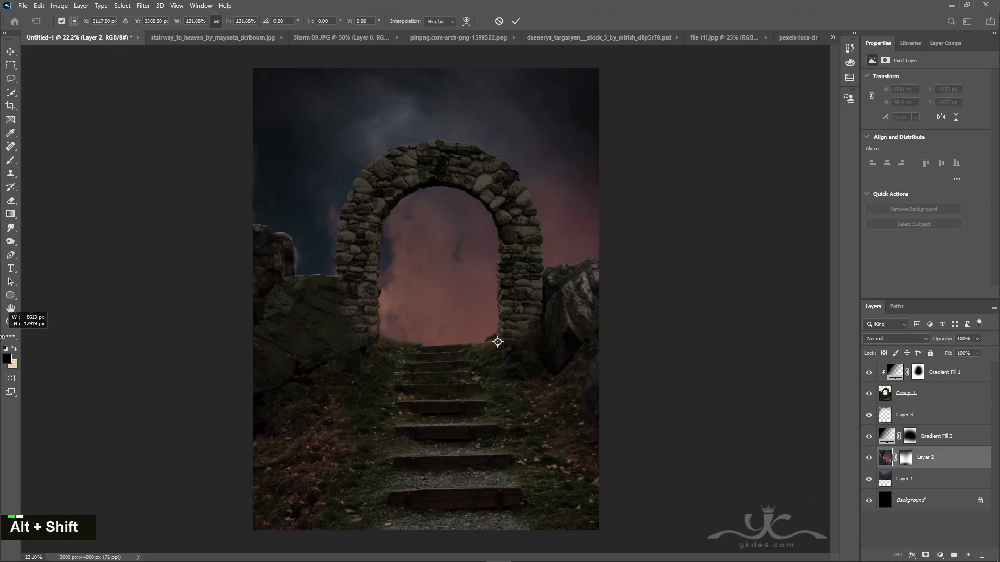
{"action": "left_click_drag", "start_coordinate": [466, 367], "coordinate": [396, 386]}
{"action": "key", "text": "Return"}
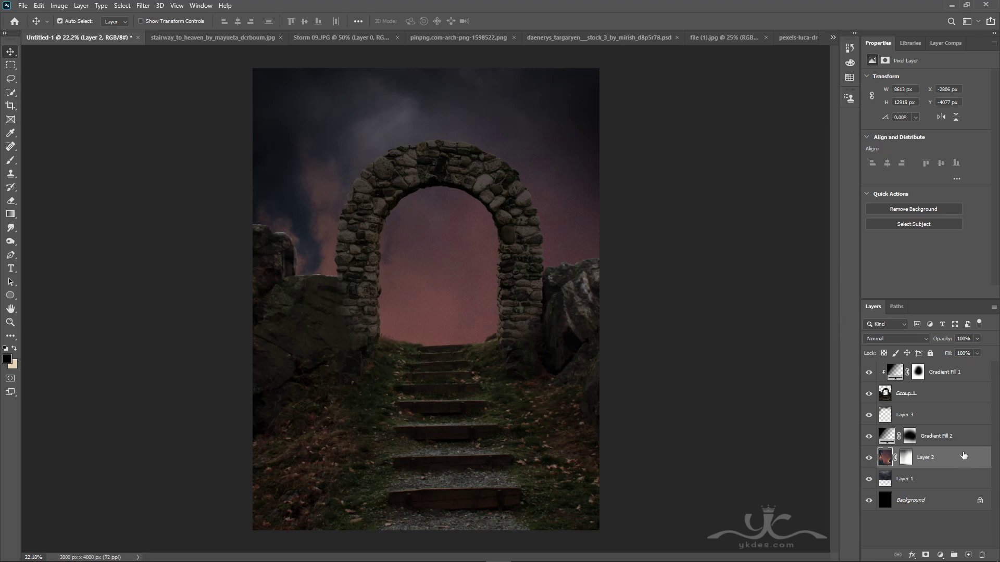
On a new layer directly beneath the arch group, draw a closed pen path around the arch opening
{"action": "left_click", "coordinate": [944, 422]}
{"action": "left_click", "coordinate": [969, 554]}
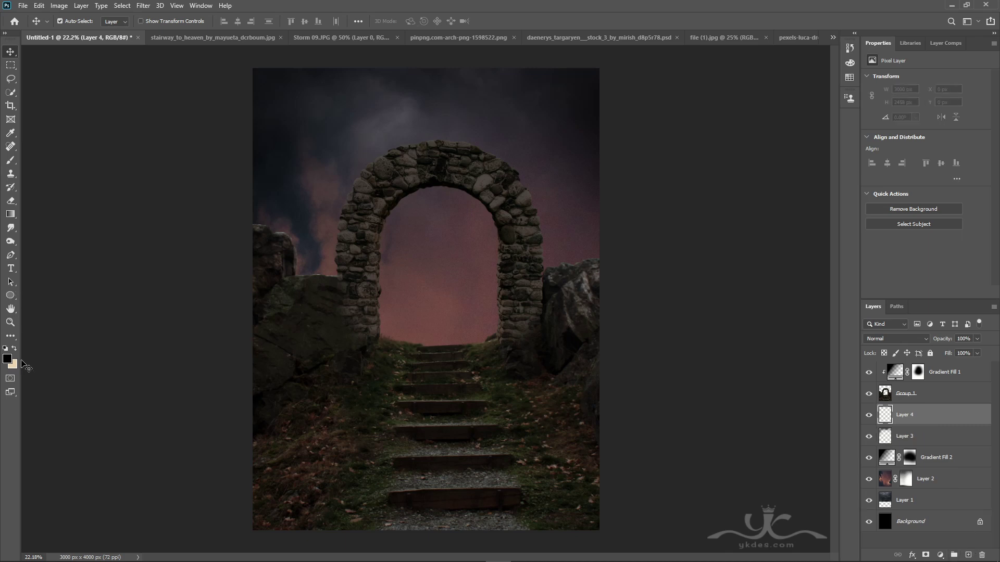
{"action": "left_click", "coordinate": [10, 256]}
{"action": "left_click", "coordinate": [359, 339]}
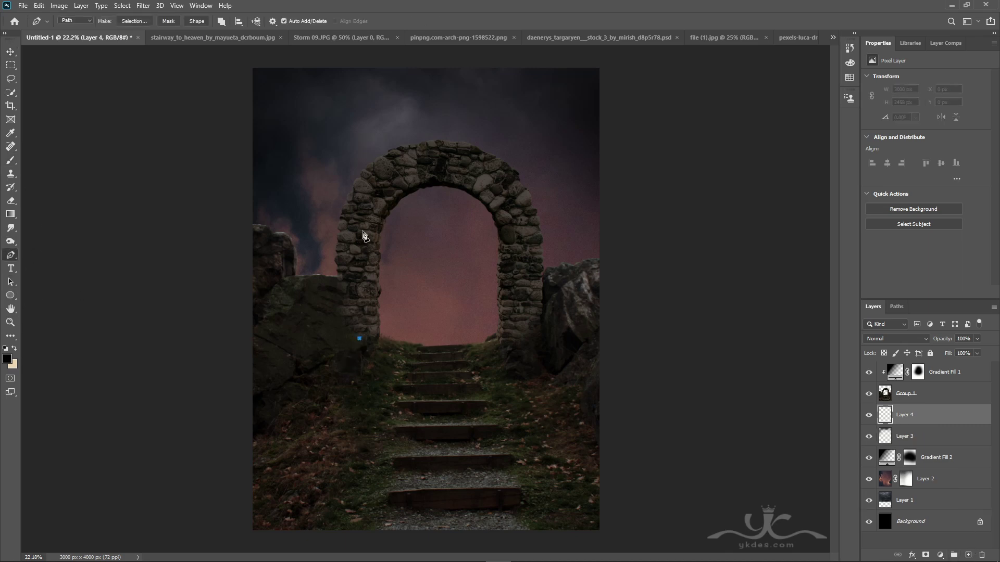
{"action": "left_click", "coordinate": [362, 227]}
{"action": "left_click", "coordinate": [380, 179]}
{"action": "left_click", "coordinate": [452, 164]}
{"action": "left_click", "coordinate": [499, 178]}
{"action": "left_click", "coordinate": [528, 239]}
{"action": "left_click", "coordinate": [532, 341]}
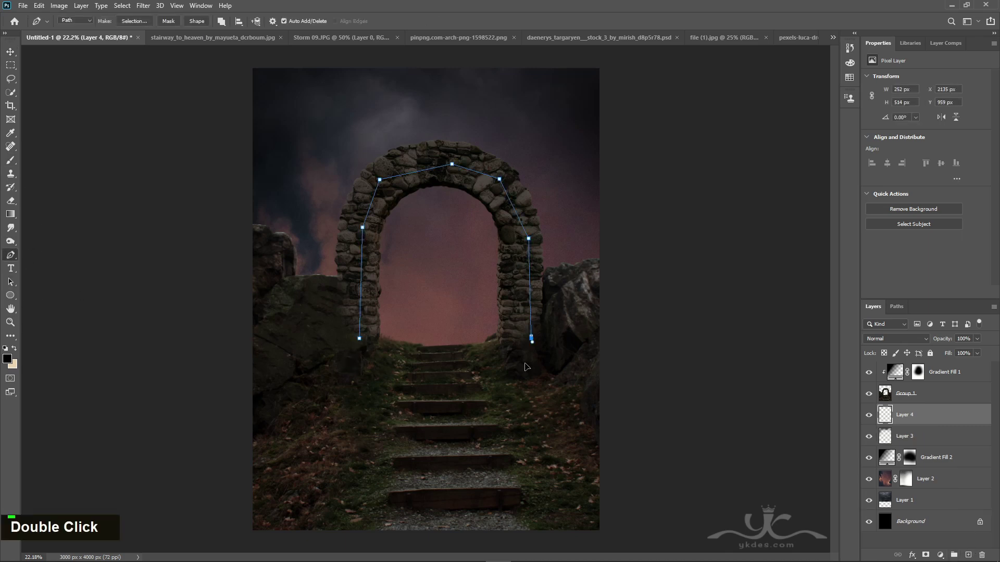
{"action": "left_click", "coordinate": [506, 387]}
{"action": "left_click", "coordinate": [360, 354]}
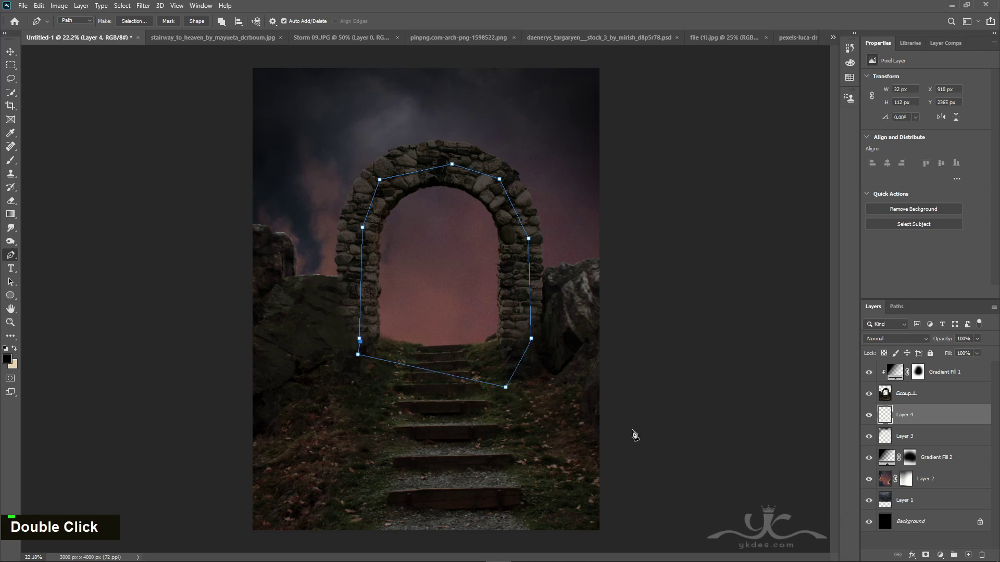
Turn the path into a selection, fill it with black and deselect
{"action": "key", "text": "ctrl+Return"}
{"action": "key", "text": "alt+BackSpace"}
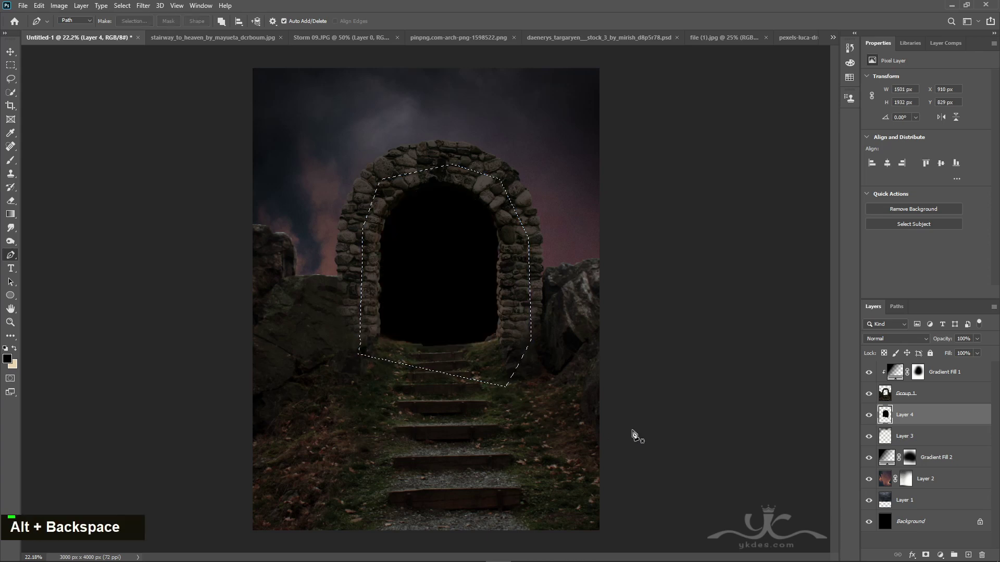
{"action": "key", "text": "ctrl+d"}
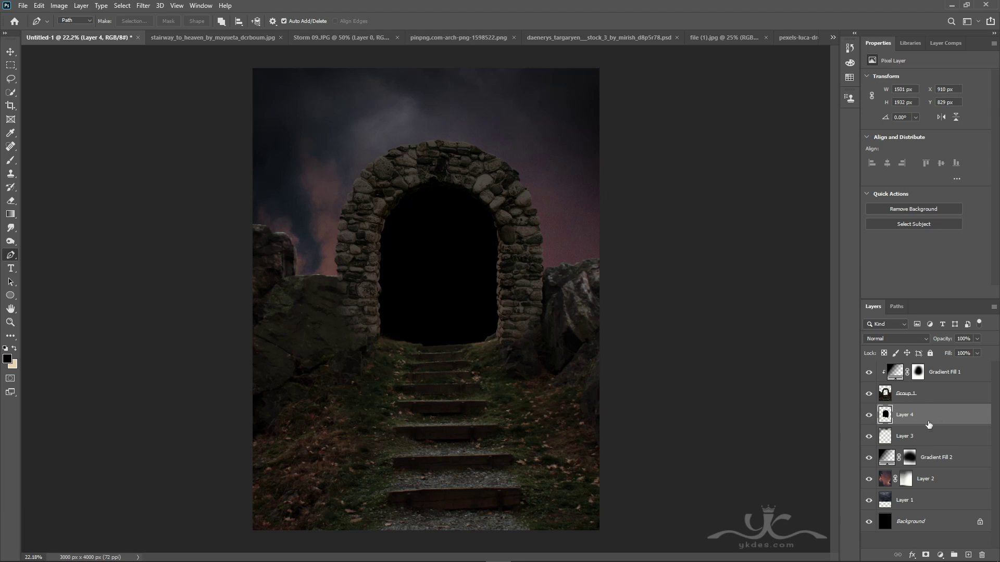
Add a clipped Exposure adjustment to the arch group, set the exposure to +0.54 and adjust its gamma correction
{"action": "left_click", "coordinate": [930, 397]}
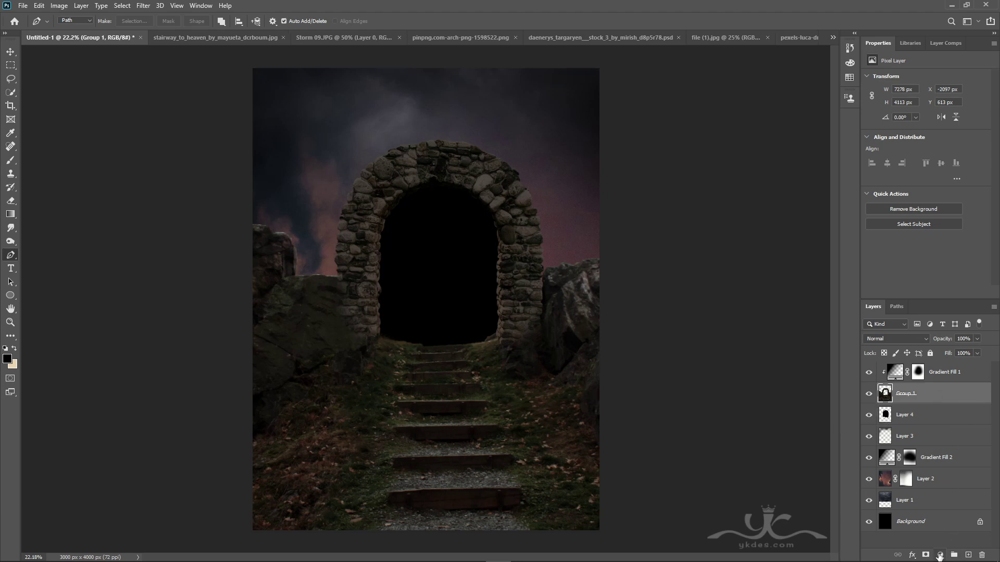
{"action": "left_click", "coordinate": [940, 556]}
{"action": "left_click", "coordinate": [943, 434]}
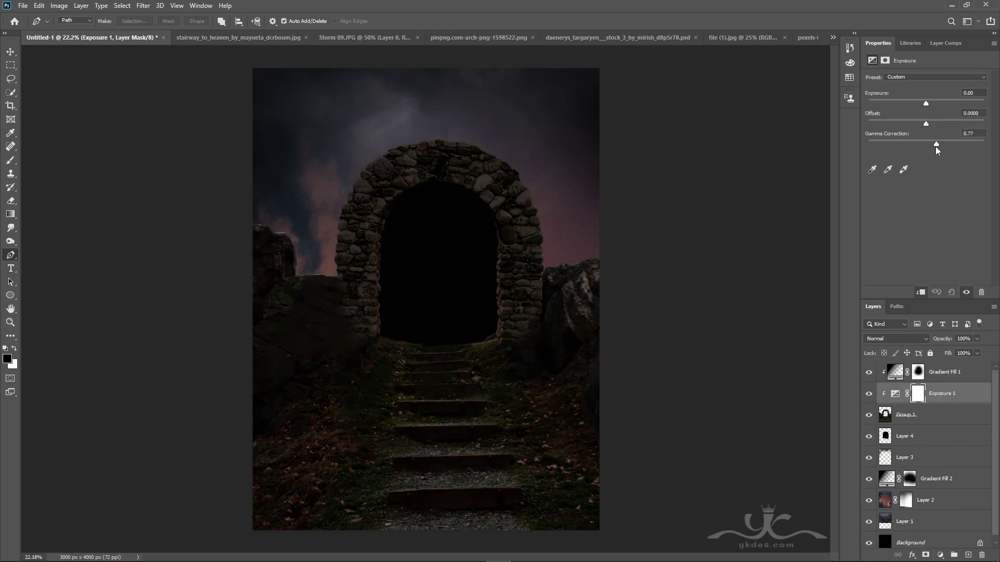
{"action": "left_click_drag", "start_coordinate": [929, 102], "coordinate": [933, 101]}
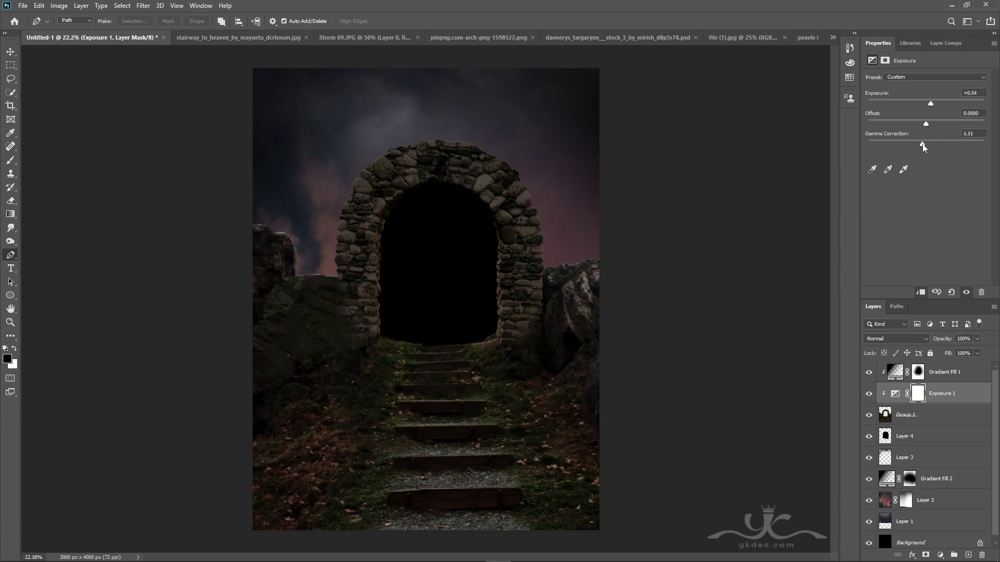
{"action": "left_click_drag", "start_coordinate": [923, 144], "coordinate": [932, 144]}
Add a clipped Curves adjustment with the black point's output at 13 and a midpoint from 132 to 117, and lower the layer's opacity
{"action": "left_click", "coordinate": [940, 556]}
{"action": "left_click", "coordinate": [932, 427]}
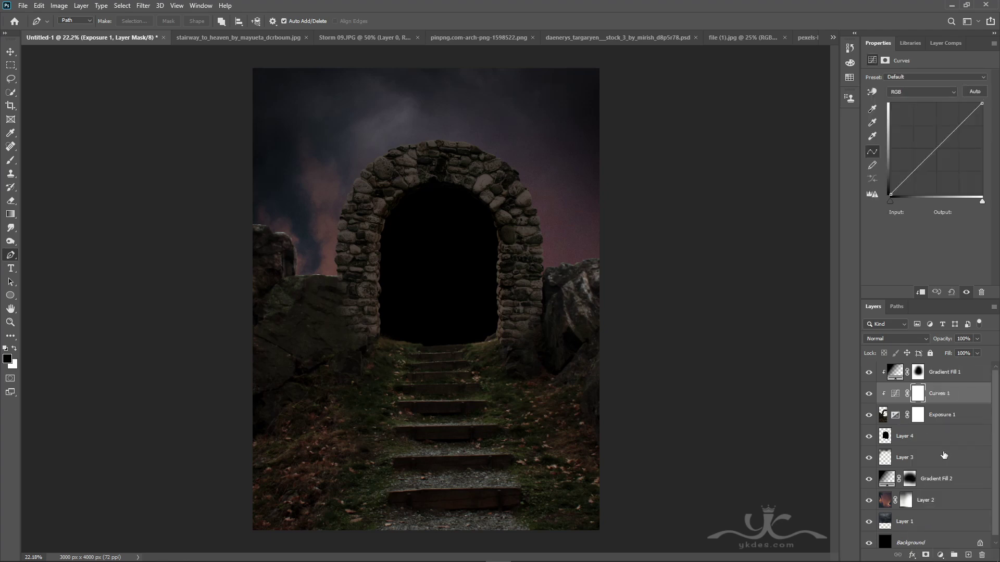
{"action": "left_click_drag", "start_coordinate": [890, 194], "coordinate": [891, 189]}
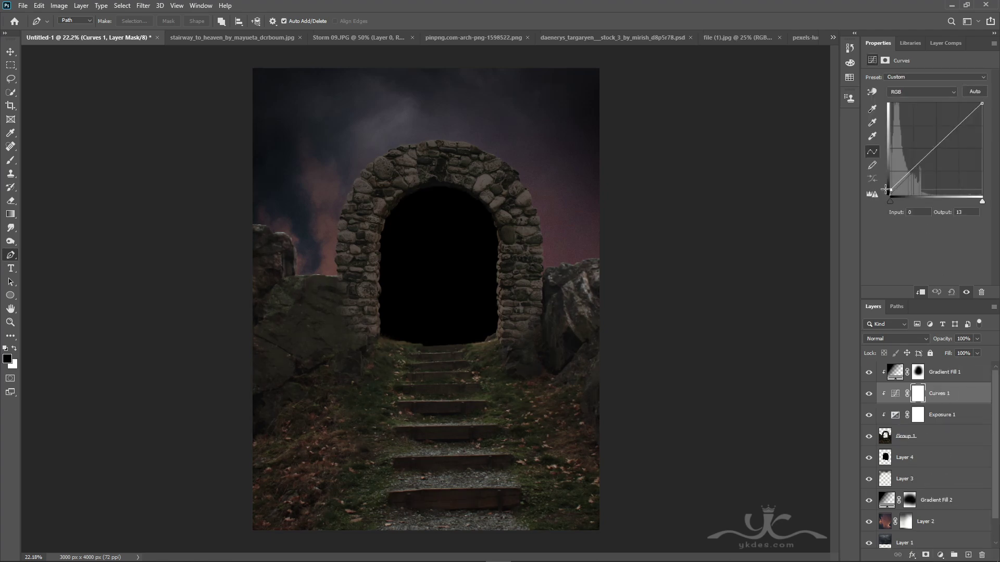
{"action": "left_click_drag", "start_coordinate": [937, 146], "coordinate": [937, 152]}
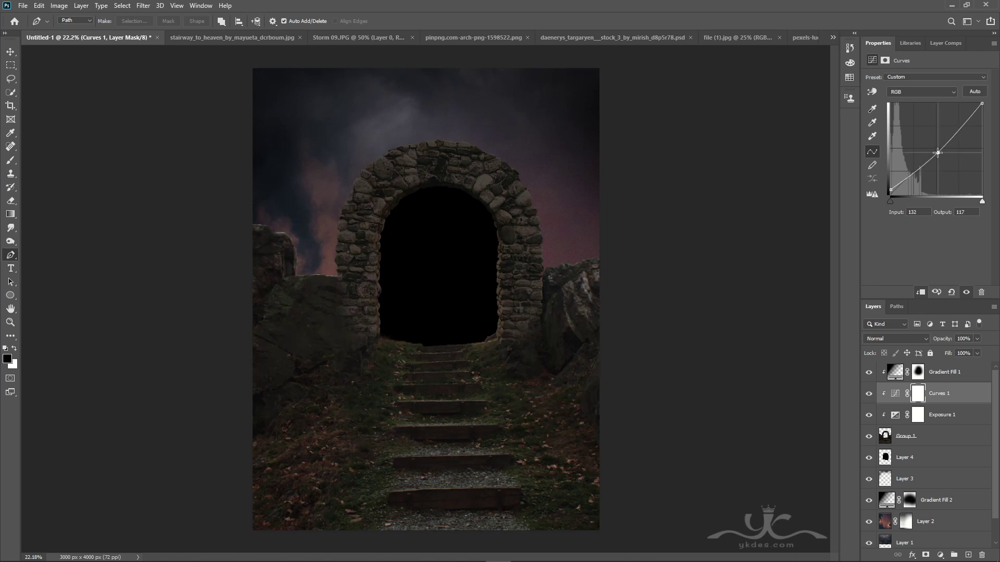
{"action": "left_click", "coordinate": [977, 338]}
{"action": "left_click_drag", "start_coordinate": [979, 350], "coordinate": [963, 354]}
Add a clipped layer above the topmost gradient fill, set it to Overlay and fill it with 50% gray
{"action": "left_click", "coordinate": [962, 378]}
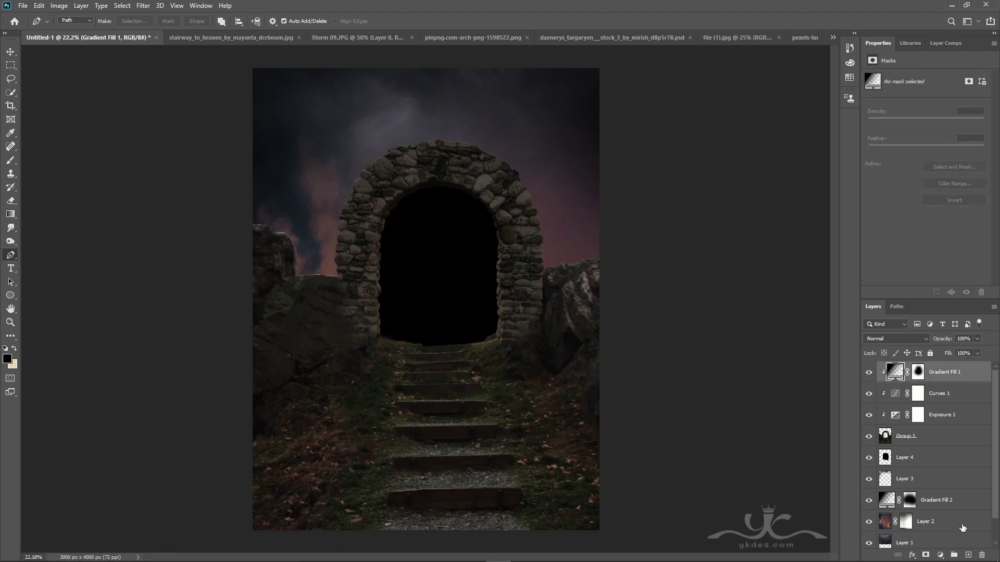
{"action": "left_click", "coordinate": [967, 556]}
{"action": "left_click", "coordinate": [906, 382], "text": "alt"}
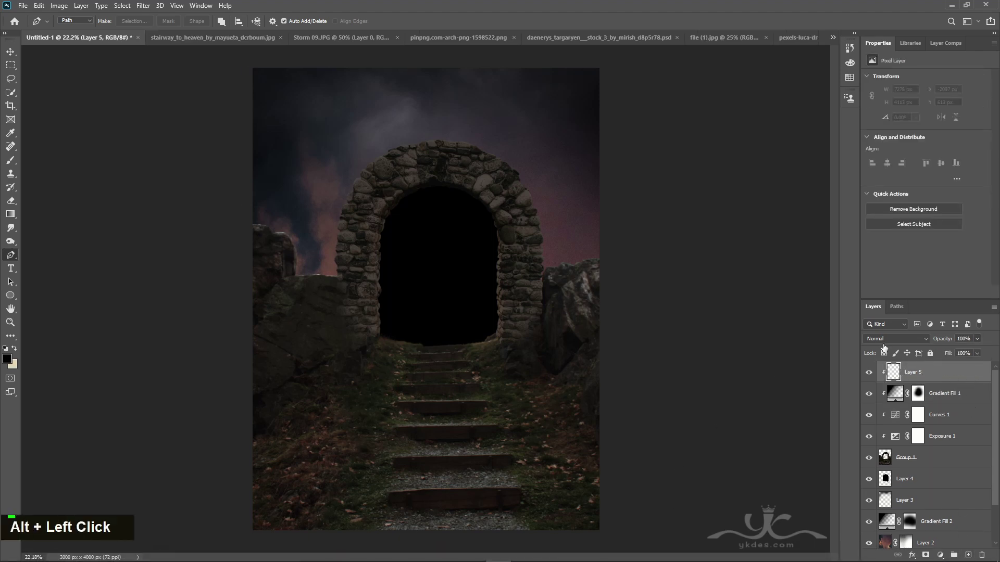
{"action": "left_click", "coordinate": [889, 338]}
{"action": "left_click", "coordinate": [883, 429]}
{"action": "left_click", "coordinate": [23, 5]}
{"action": "mouse_move", "coordinate": [39, 5]}
{"action": "left_click", "coordinate": [55, 167]}
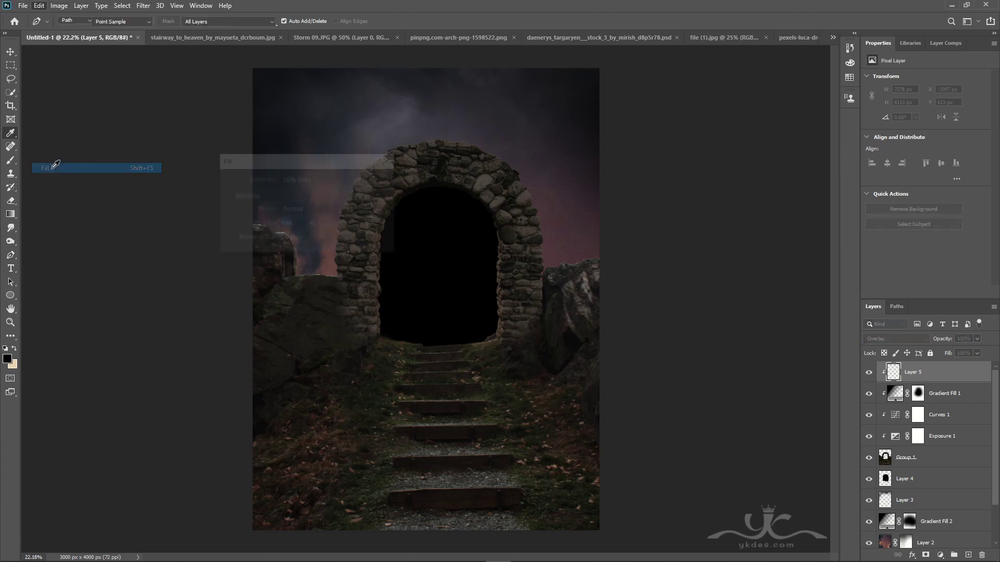
{"action": "left_click", "coordinate": [377, 180]}
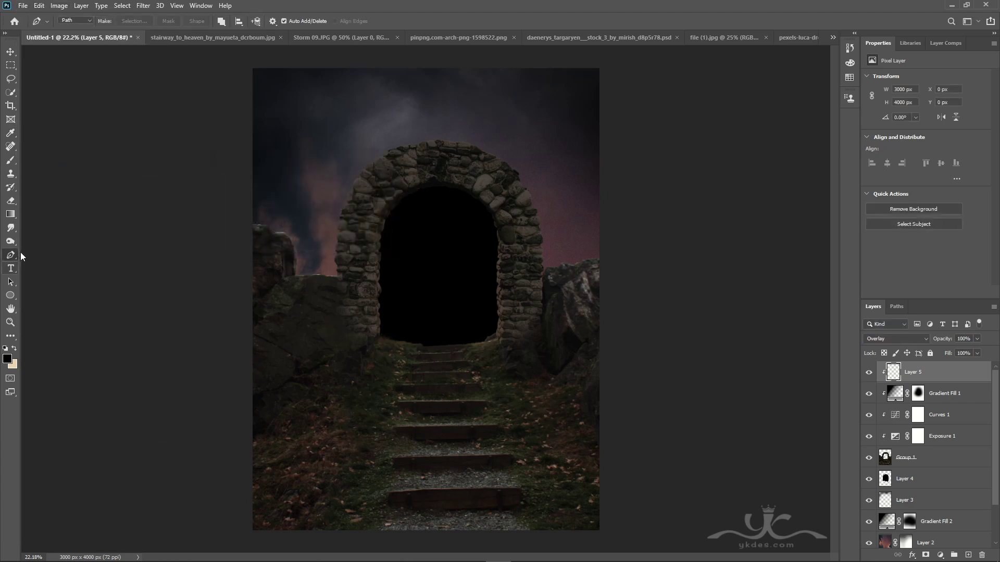
Burn the midtones of the arch scene on the gray layer at 50% exposure with a soft brush up to 1700 px
{"action": "right_click", "coordinate": [11, 241]}
{"action": "left_click", "coordinate": [49, 252]}
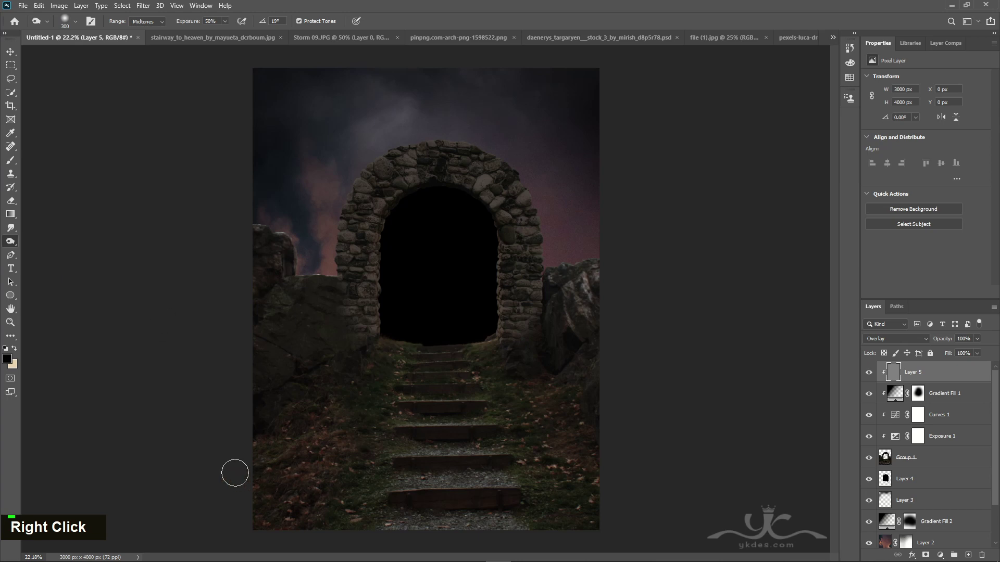
{"action": "key", "text": "bracketright"}
{"action": "key", "text": "bracketright"}
{"action": "key", "text": "bracketright"}
{"action": "key", "text": "bracketright"}
{"action": "key", "text": "bracketright"}
{"action": "key", "text": "bracketright"}
{"action": "key", "text": "bracketright"}
{"action": "key", "text": "bracketright"}
{"action": "key", "text": "bracketright"}
{"action": "key", "text": "bracketright"}
{"action": "key", "text": "bracketright"}
{"action": "key", "text": "bracketright"}
{"action": "key", "text": "bracketright"}
{"action": "key", "text": "bracketright"}
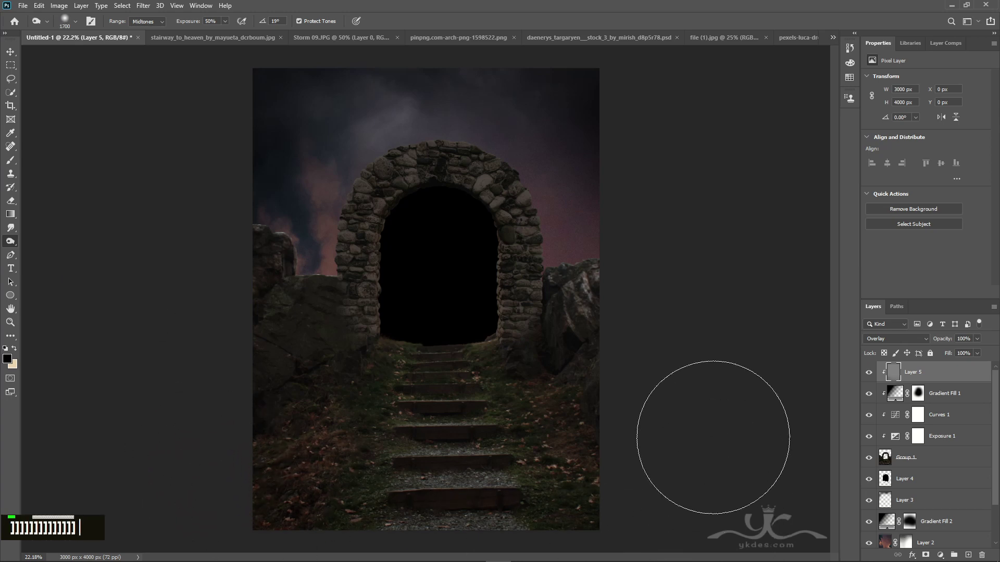
Dodge the midtones of the rocks, arch edges and stairway at 25% exposure with a soft 900 px brush
{"action": "right_click", "coordinate": [11, 241]}
{"action": "left_click", "coordinate": [44, 241]}
{"action": "key", "text": "bracketleft"}
{"action": "key", "text": "bracketleft"}
{"action": "key", "text": "bracketleft"}
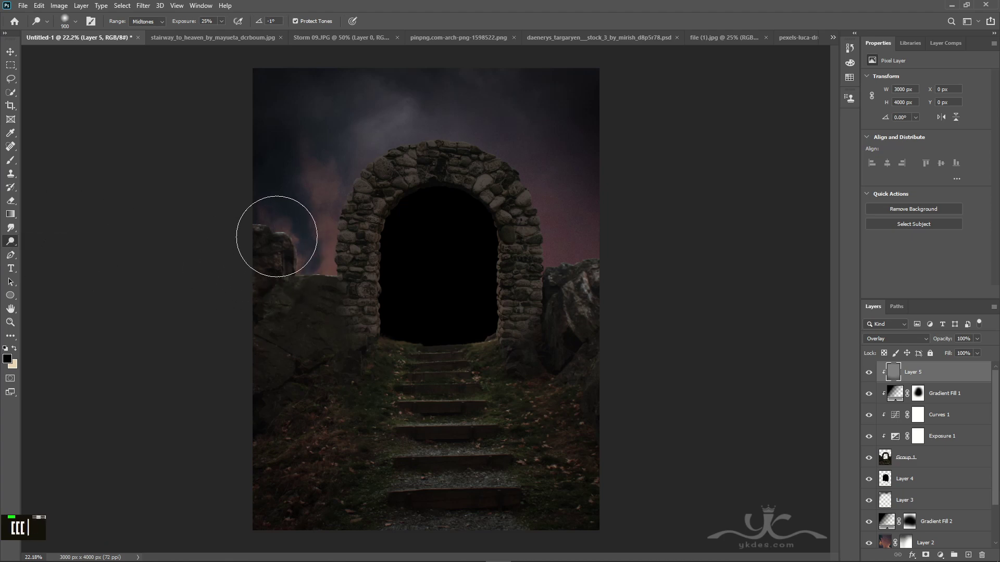
{"action": "double_click", "coordinate": [303, 252]}
{"action": "left_click_drag", "start_coordinate": [368, 153], "coordinate": [401, 151]}
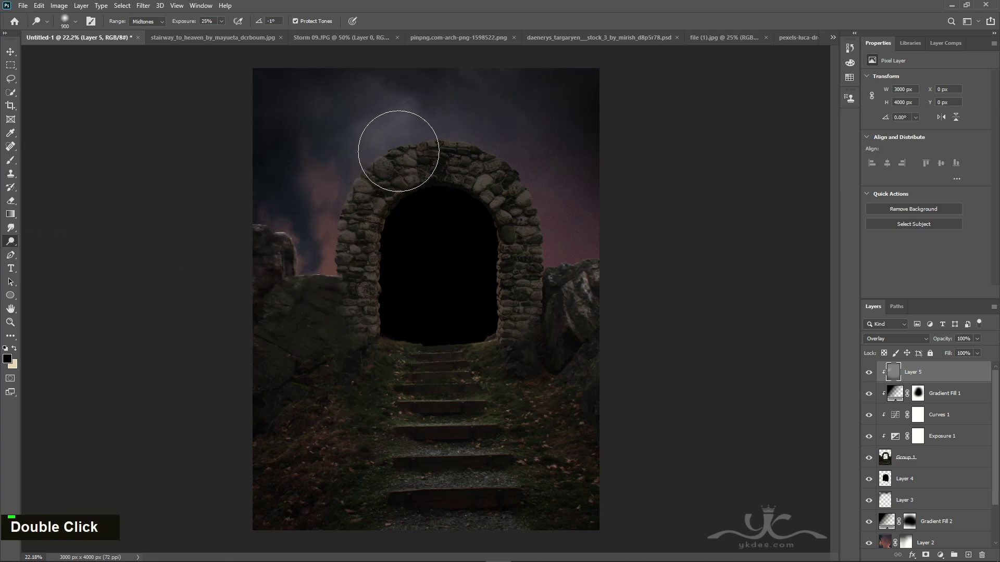
{"action": "mouse_move", "coordinate": [542, 200]}
{"action": "left_mouse_down"}
{"action": "mouse_move", "coordinate": [530, 176]}
{"action": "mouse_move", "coordinate": [550, 240]}
{"action": "left_mouse_up"}
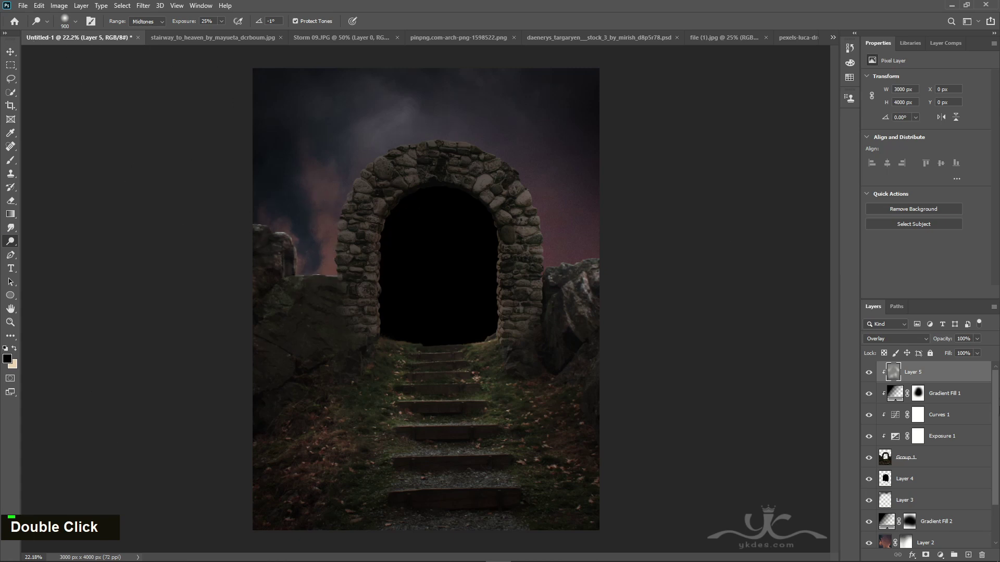
Add another clipped layer above the dodge-and-burn layer and set the foreground color to a bright saturated orange
{"action": "left_click", "coordinate": [968, 555]}
{"action": "left_click", "coordinate": [968, 381], "text": "alt"}
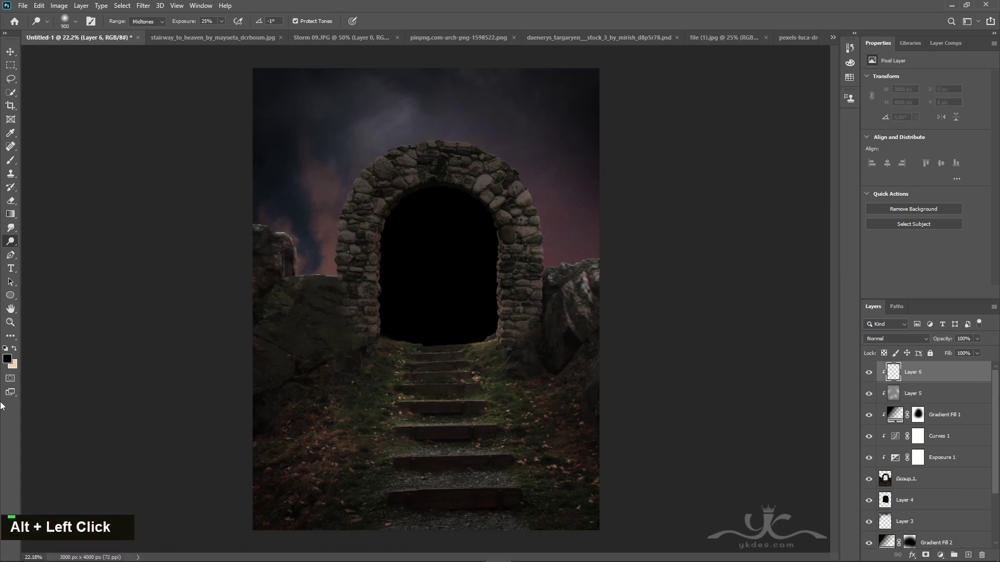
{"action": "left_click", "coordinate": [14, 348]}
{"action": "double_click", "coordinate": [7, 359]}
{"action": "left_click", "coordinate": [330, 490]}
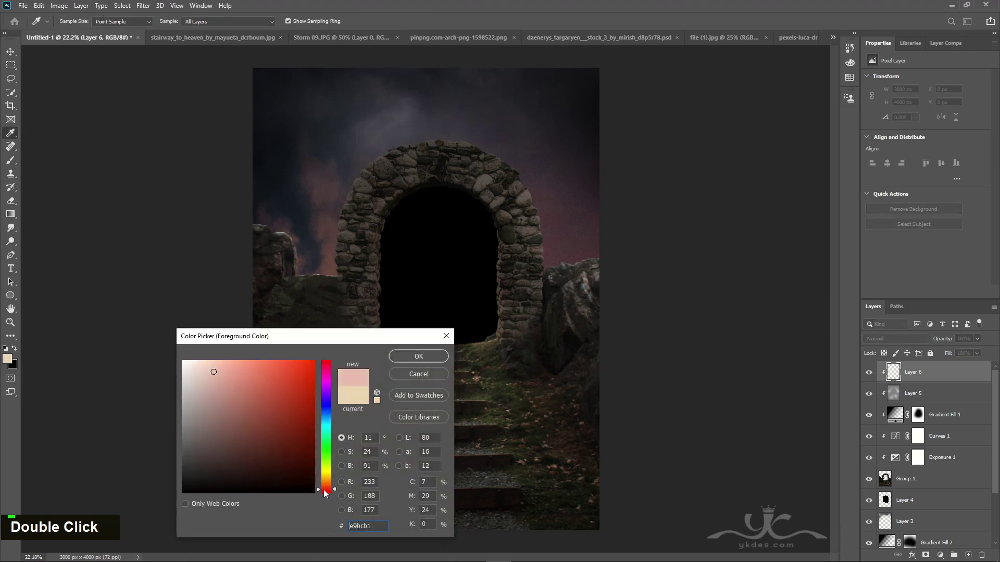
{"action": "left_click_drag", "start_coordinate": [213, 371], "coordinate": [312, 352]}
{"action": "left_click_drag", "start_coordinate": [328, 490], "coordinate": [324, 487]}
{"action": "left_click_drag", "start_coordinate": [321, 484], "coordinate": [320, 482]}
{"action": "left_click", "coordinate": [411, 358]}
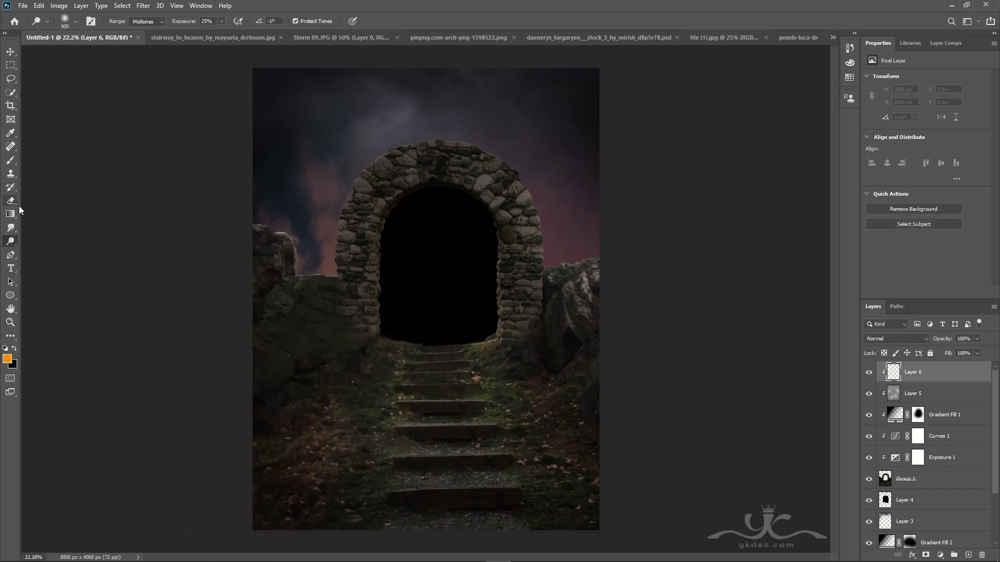
Paint orange rim light along the outer edges of the rocks and both sides of the arch with a soft brush down to 300 px
{"action": "left_click", "coordinate": [11, 161]}
{"action": "key", "text": "bracketleft"}
{"action": "key", "text": "bracketleft"}
{"action": "key", "text": "bracketleft"}
{"action": "key", "text": "bracketleft"}
{"action": "key", "text": "bracketleft"}
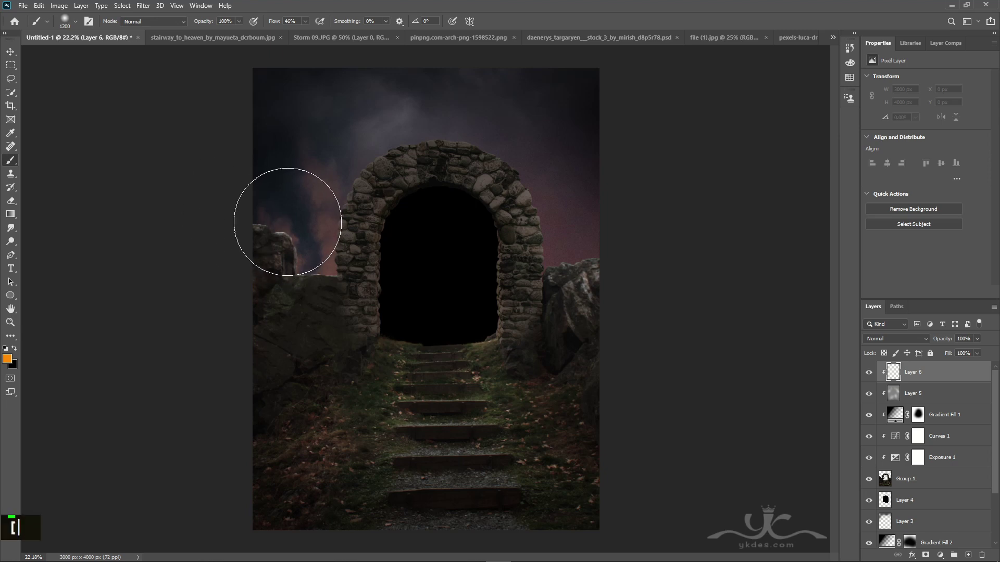
{"action": "key", "text": "bracketleft"}
{"action": "key", "text": "bracketleft"}
{"action": "key", "text": "bracketleft"}
{"action": "key", "text": "bracketleft"}
{"action": "mouse_move", "coordinate": [268, 212]}
{"action": "left_mouse_down"}
{"action": "mouse_move", "coordinate": [300, 232]}
{"action": "mouse_move", "coordinate": [308, 261]}
{"action": "mouse_move", "coordinate": [336, 270]}
{"action": "mouse_move", "coordinate": [328, 207]}
{"action": "mouse_move", "coordinate": [338, 188]}
{"action": "left_mouse_up"}
{"action": "key", "text": "bracketleft"}
{"action": "key", "text": "bracketleft"}
{"action": "key", "text": "bracketright"}
{"action": "mouse_move", "coordinate": [544, 198]}
{"action": "left_mouse_down"}
{"action": "mouse_move", "coordinate": [554, 259]}
{"action": "mouse_move", "coordinate": [613, 252]}
{"action": "left_mouse_up"}
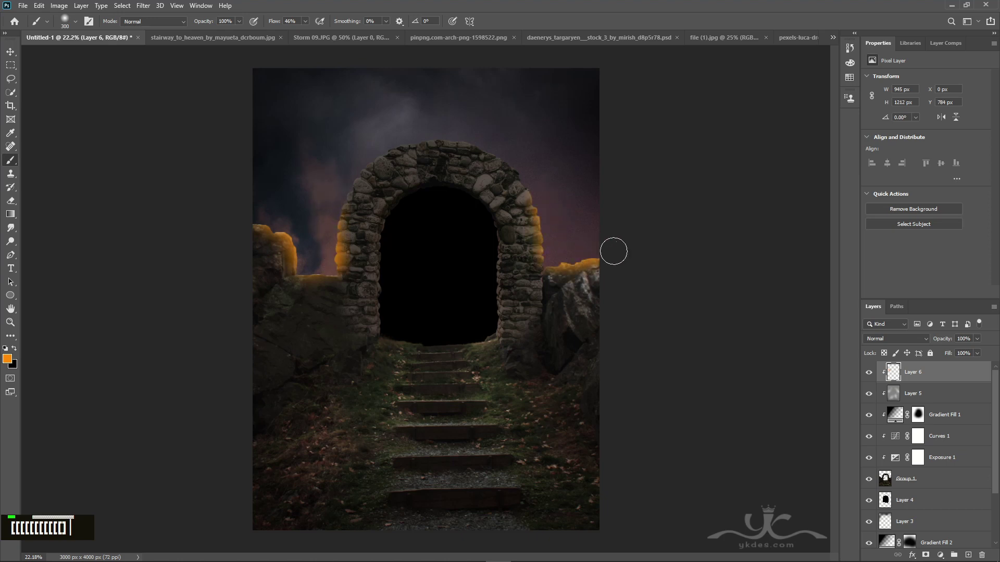
Set the orange rim light layer to Overlay and its opacity to 29%
{"action": "left_click", "coordinate": [902, 341]}
{"action": "left_click", "coordinate": [922, 412]}
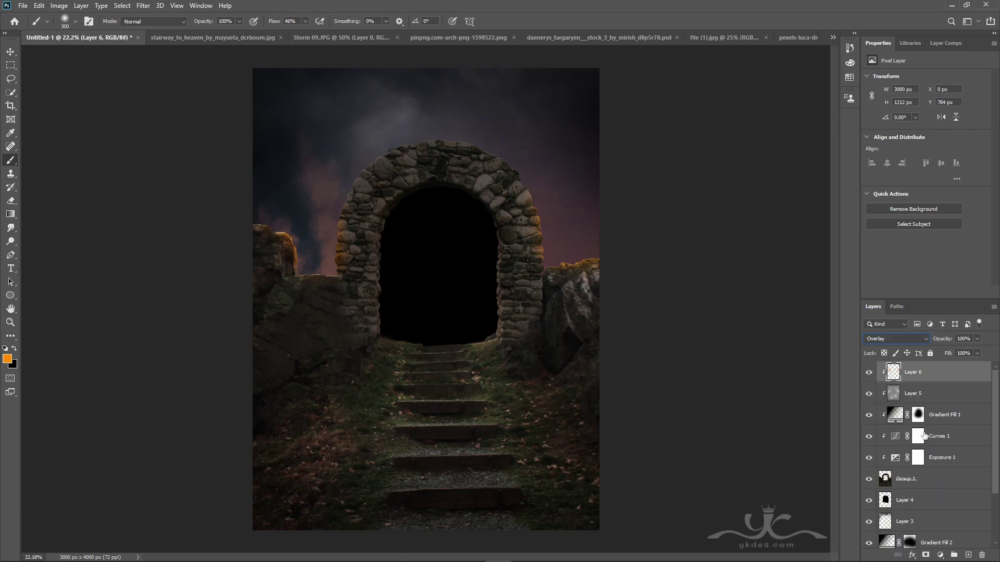
{"action": "left_click_drag", "start_coordinate": [977, 351], "coordinate": [951, 352]}
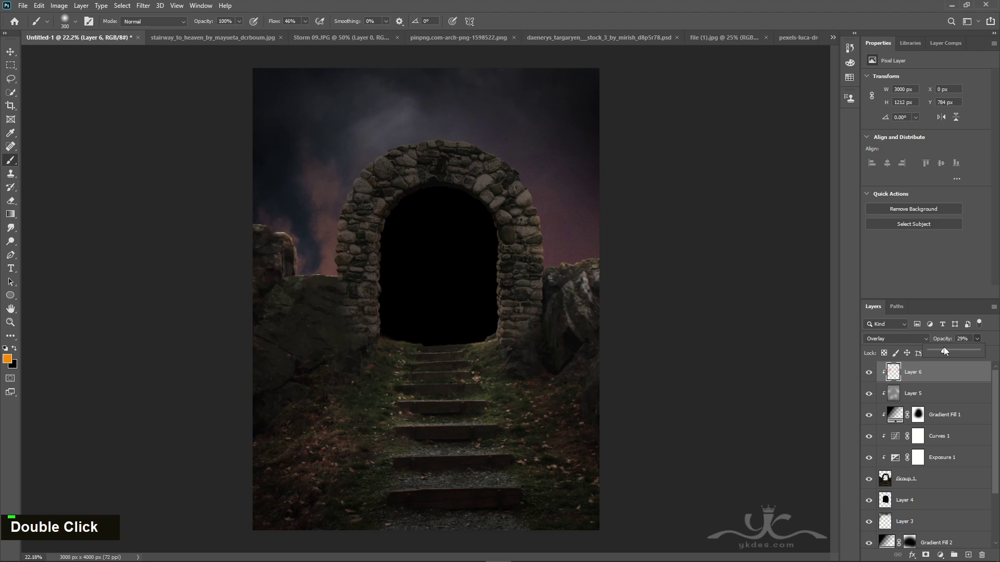
Bring the cut-out woman in the pink dress into the composite in front of the arch and flip her horizontally
{"action": "left_click", "coordinate": [11, 52]}
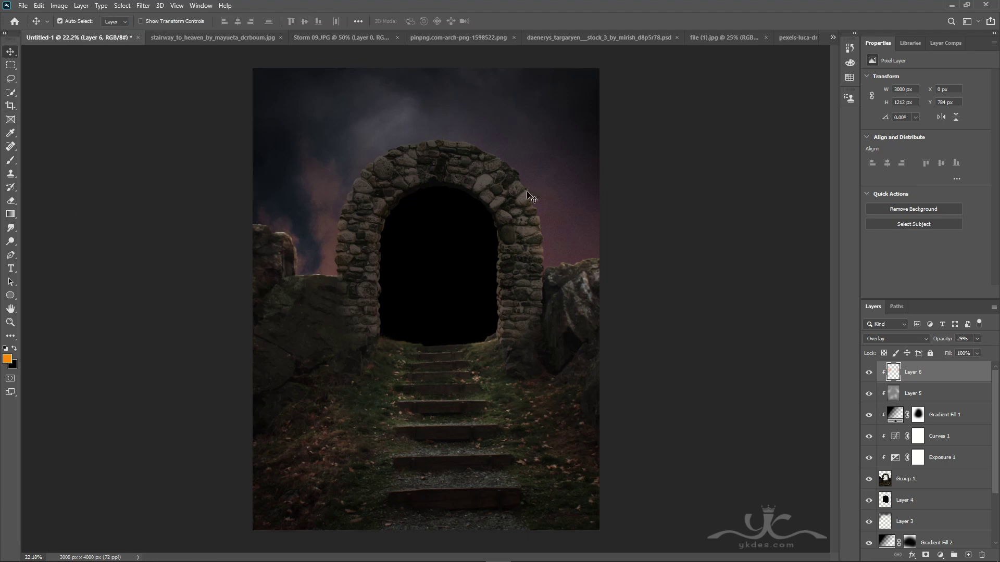
{"action": "left_click", "coordinate": [565, 36]}
{"action": "left_click_drag", "start_coordinate": [419, 374], "coordinate": [440, 397]}
{"action": "left_click", "coordinate": [42, 7]}
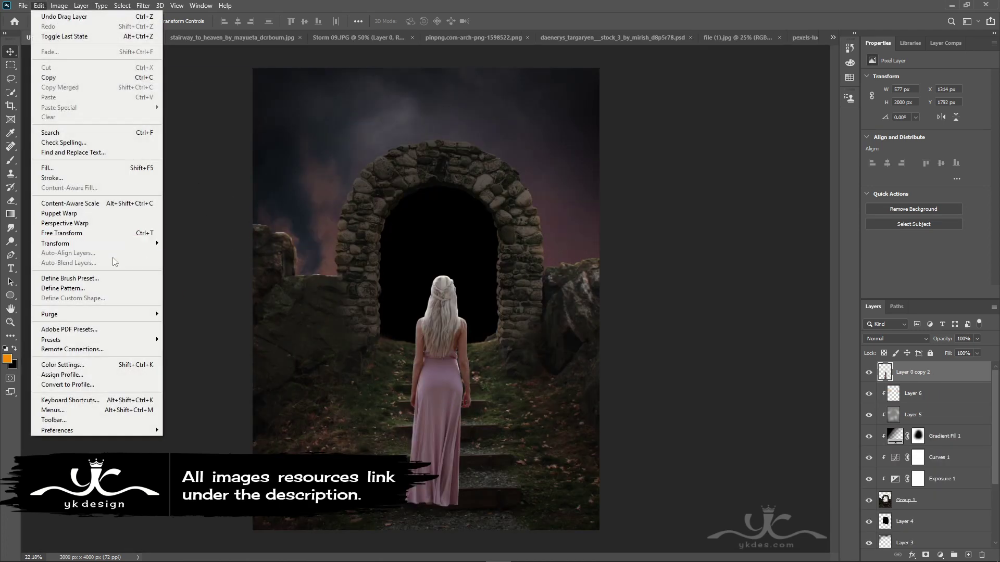
{"action": "mouse_move", "coordinate": [110, 243]}
{"action": "left_click", "coordinate": [214, 405]}
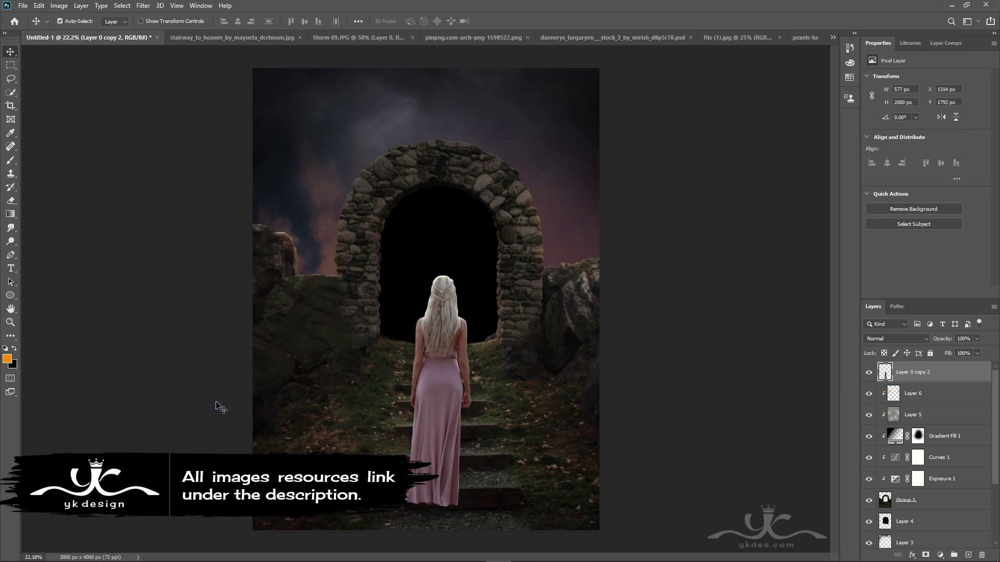
Scale the woman to about 482 by 1814 px and position her on the stairway at X 1485 px, Y 1795 px
{"action": "key", "text": "ctrl+t"}
{"action": "left_click_drag", "start_coordinate": [506, 507], "coordinate": [497, 513]}
{"action": "mouse_move", "coordinate": [479, 275]}
{"action": "left_mouse_down"}
{"action": "mouse_move", "coordinate": [473, 293]}
{"action": "mouse_move", "coordinate": [486, 285]}
{"action": "left_mouse_up"}
{"action": "key", "text": "Return"}
{"action": "key", "text": "ctrl+t"}
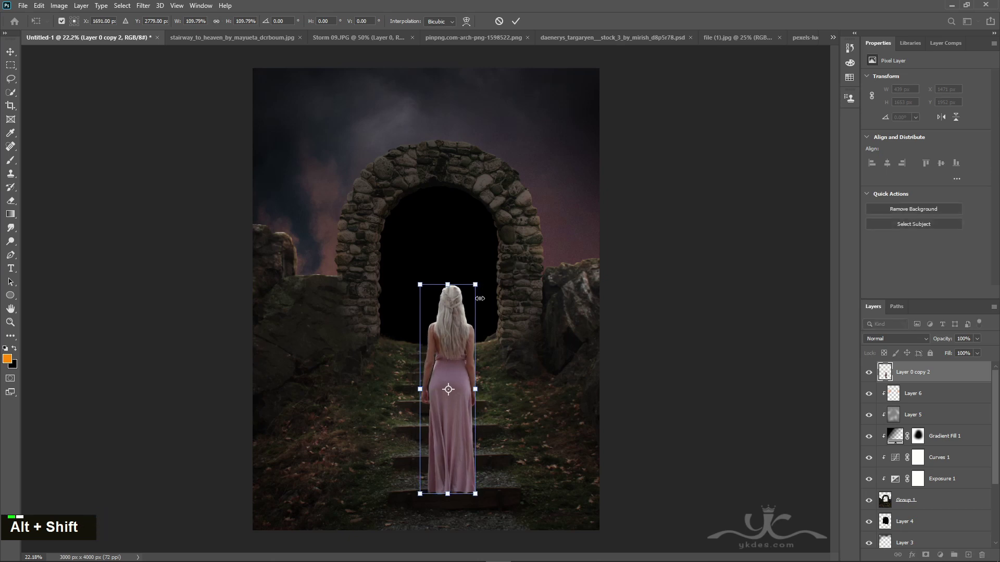
{"action": "left_click_drag", "start_coordinate": [456, 388], "coordinate": [457, 374]}
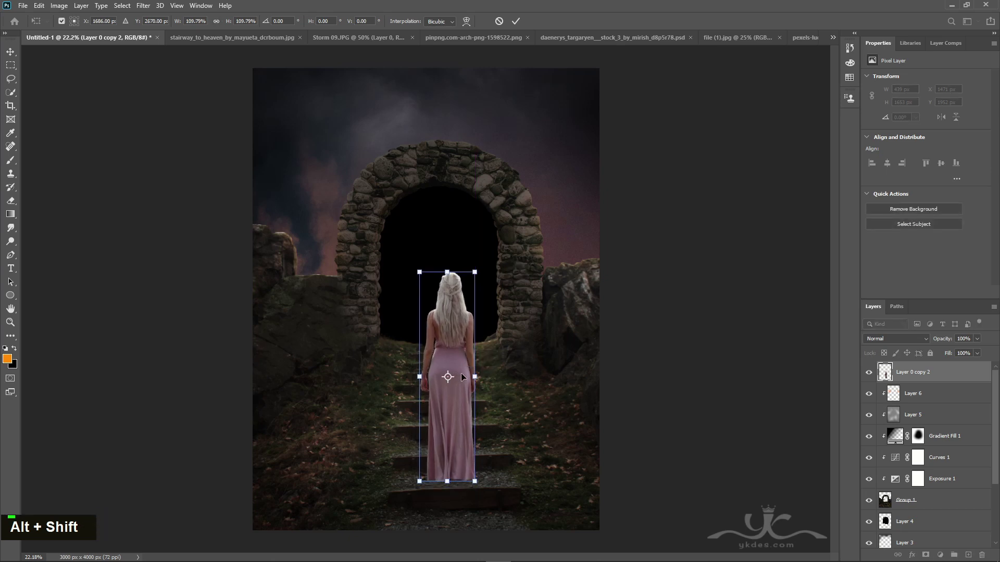
{"action": "key", "text": "Return"}
{"action": "key", "text": "Down"}
{"action": "key", "text": "Down"}
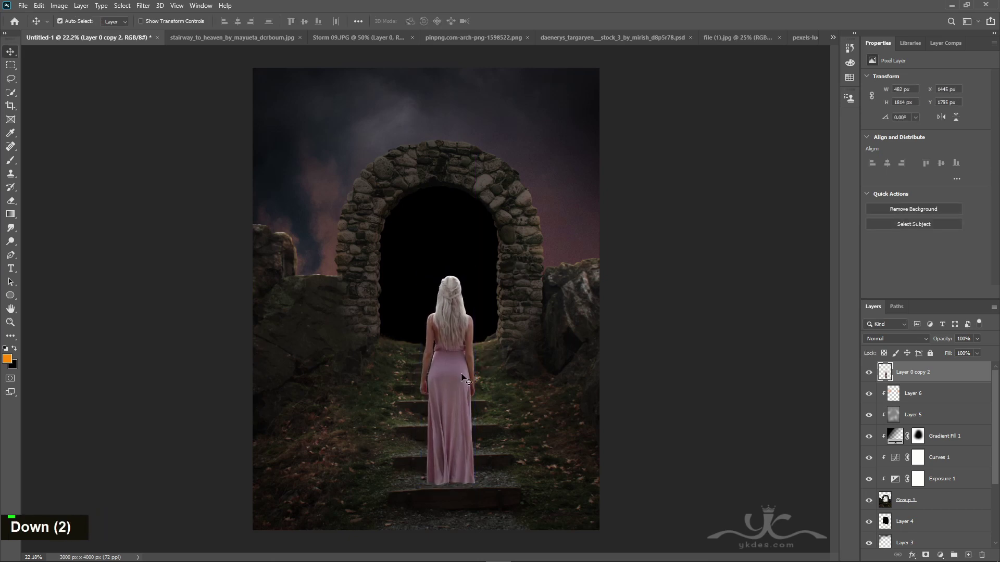
{"action": "key", "text": "Right"}
{"action": "key", "text": "Right"}
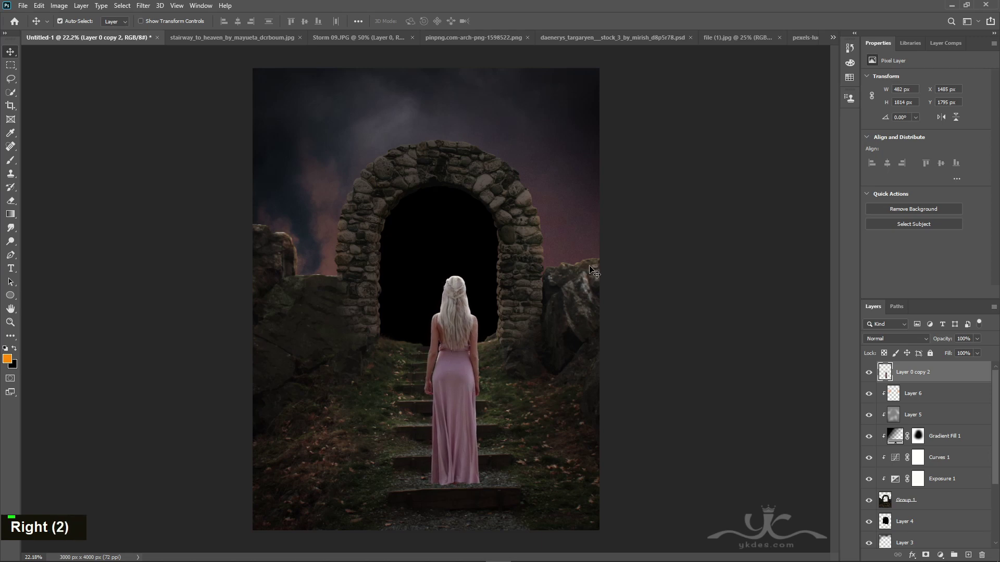
Apply a Camera Raw filter to the woman: Highlights -33, Shadows +32, Whites -29, Blacks +38, Texture +57, Clarity +18
{"action": "left_click", "coordinate": [143, 6]}
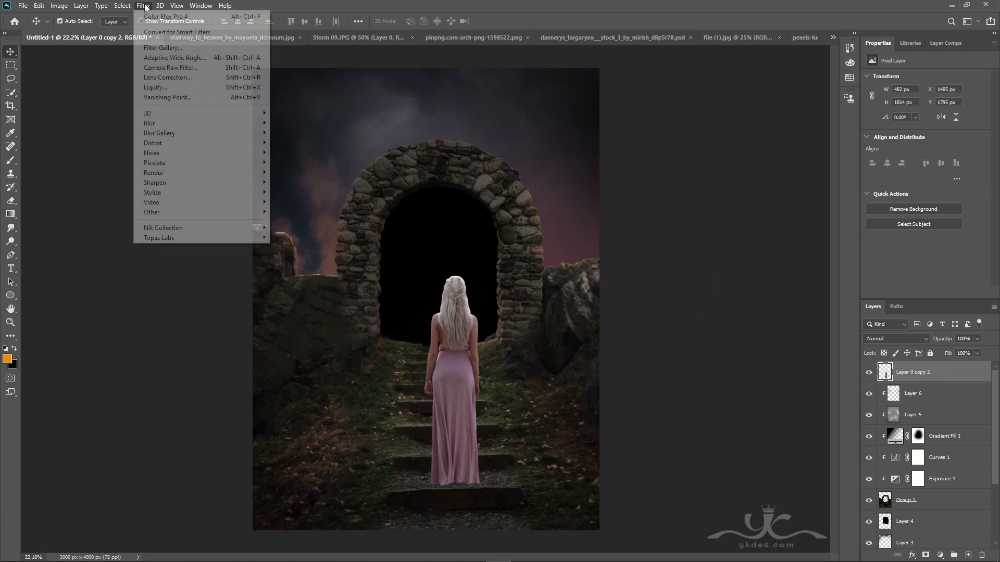
{"action": "left_click", "coordinate": [168, 68]}
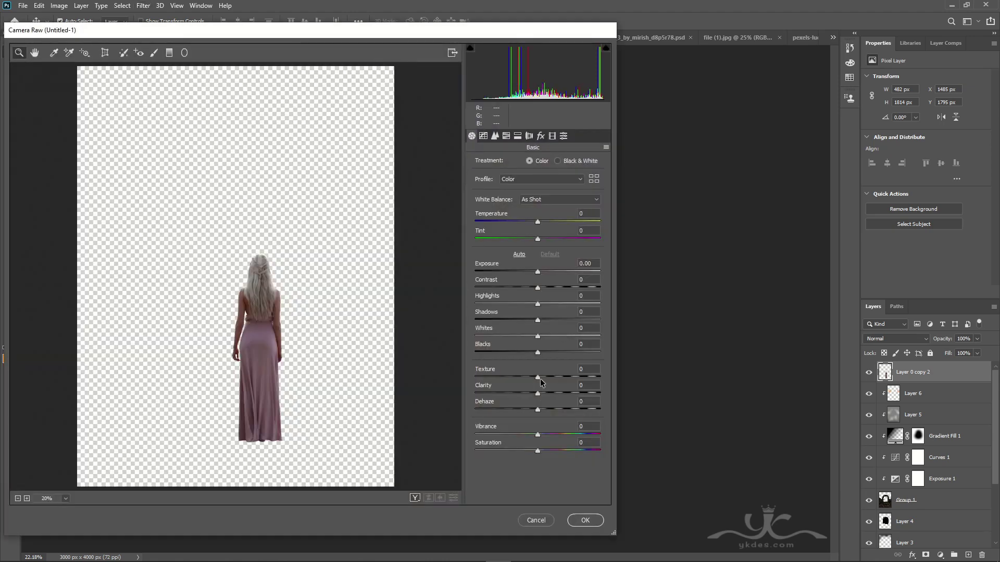
{"action": "mouse_move", "coordinate": [538, 377]}
{"action": "left_mouse_down"}
{"action": "mouse_move", "coordinate": [572, 379]}
{"action": "mouse_move", "coordinate": [548, 393]}
{"action": "left_mouse_up"}
{"action": "left_click_drag", "start_coordinate": [539, 352], "coordinate": [517, 304]}
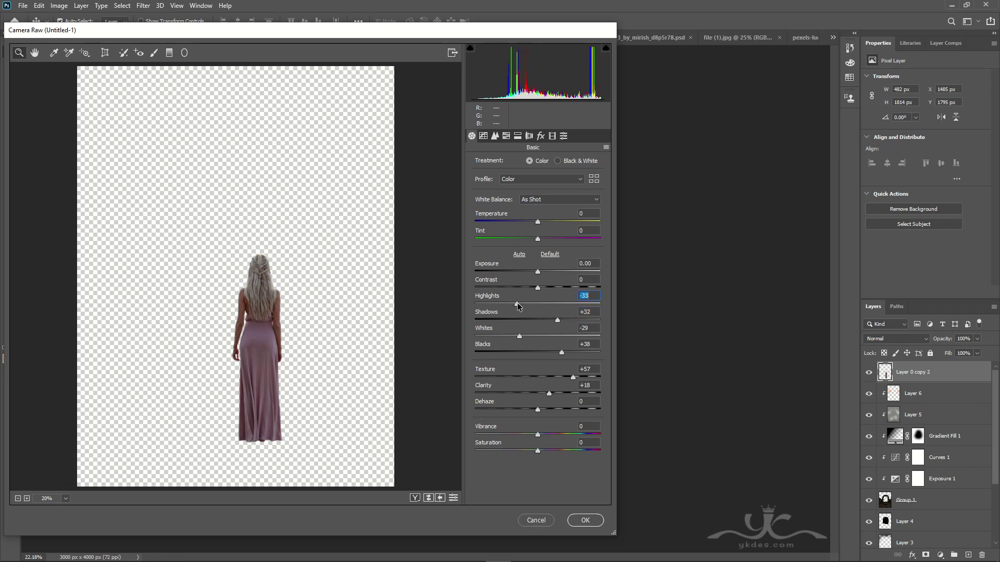
{"action": "left_click", "coordinate": [586, 521]}
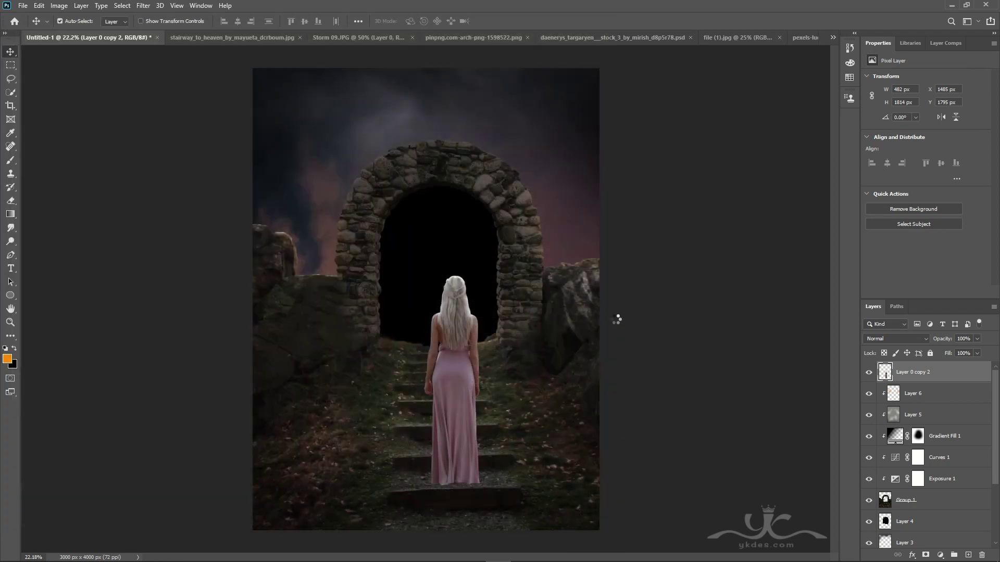
Clip a Hue/Saturation adjustment to the woman's layer with Saturation -16 and Lightness -30
{"action": "left_click", "coordinate": [940, 555]}
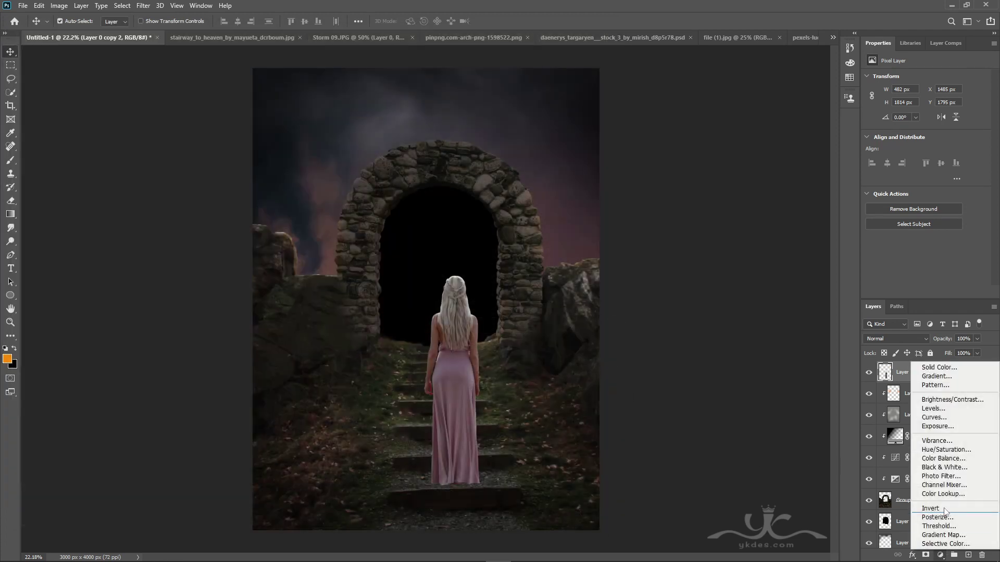
{"action": "left_click", "coordinate": [935, 447]}
{"action": "left_click", "coordinate": [922, 293]}
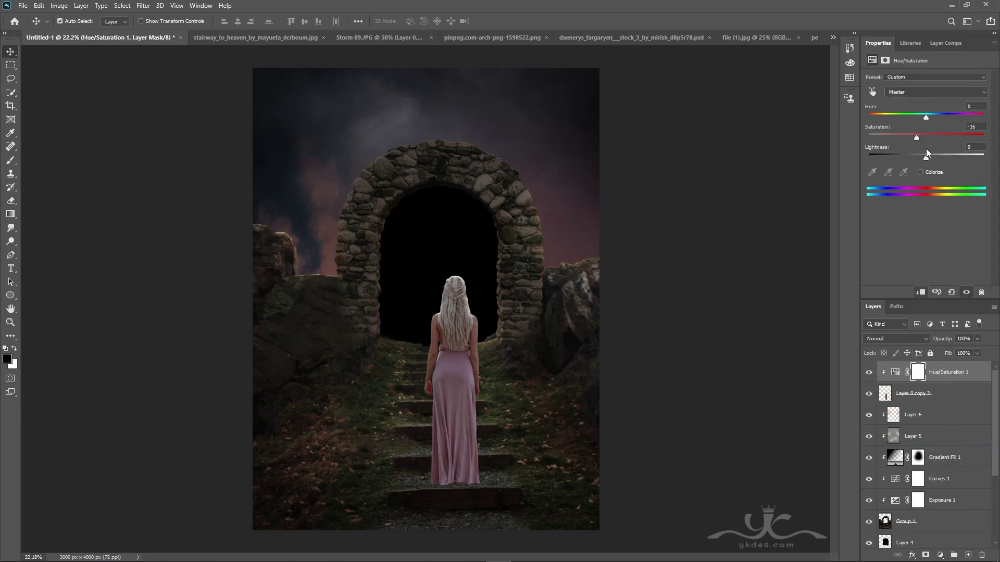
{"action": "left_click_drag", "start_coordinate": [920, 159], "coordinate": [904, 157]}
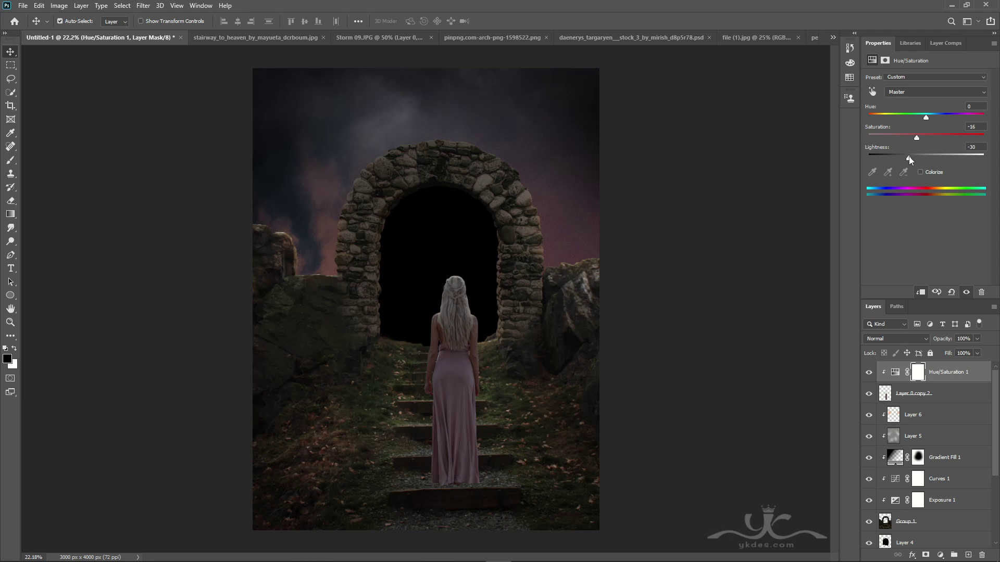
Clip a Brightness/Contrast adjustment to the woman with Brightness -34 and Contrast 41
{"action": "left_click", "coordinate": [939, 555]}
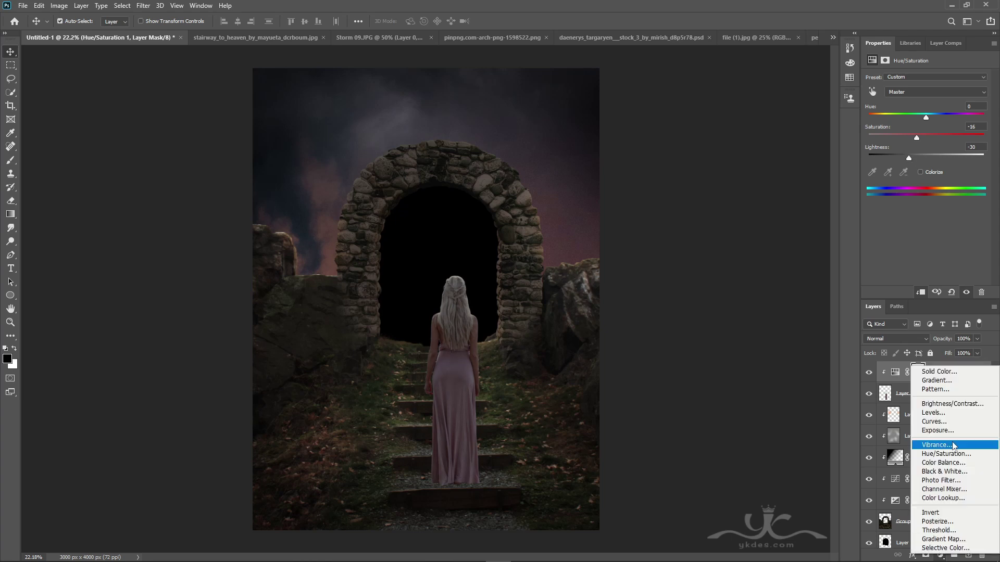
{"action": "left_click", "coordinate": [956, 407]}
{"action": "left_click", "coordinate": [923, 293]}
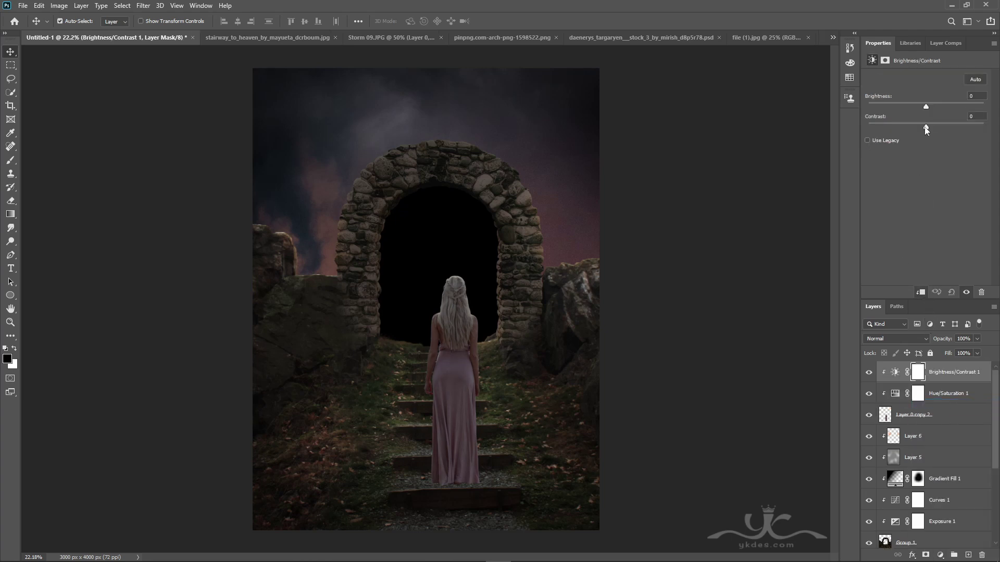
{"action": "left_click_drag", "start_coordinate": [925, 106], "coordinate": [914, 107]}
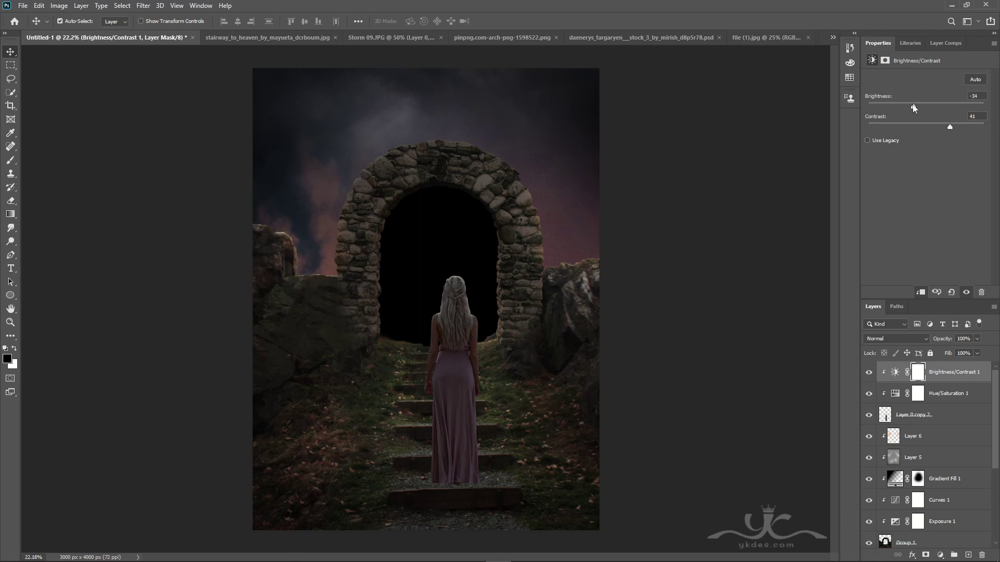
Paint black on the Brightness/Contrast mask around the woman's head and upper body with soft brushes of 1200 and 900 px
{"action": "left_click", "coordinate": [917, 372]}
{"action": "left_click", "coordinate": [10, 160]}
{"action": "key", "text": "bracketright"}
{"action": "key", "text": "bracketright"}
{"action": "key", "text": "bracketright"}
{"action": "key", "text": "bracketright"}
{"action": "key", "text": "bracketright"}
{"action": "key", "text": "bracketright"}
{"action": "key", "text": "bracketright"}
{"action": "key", "text": "bracketright"}
{"action": "key", "text": "bracketright"}
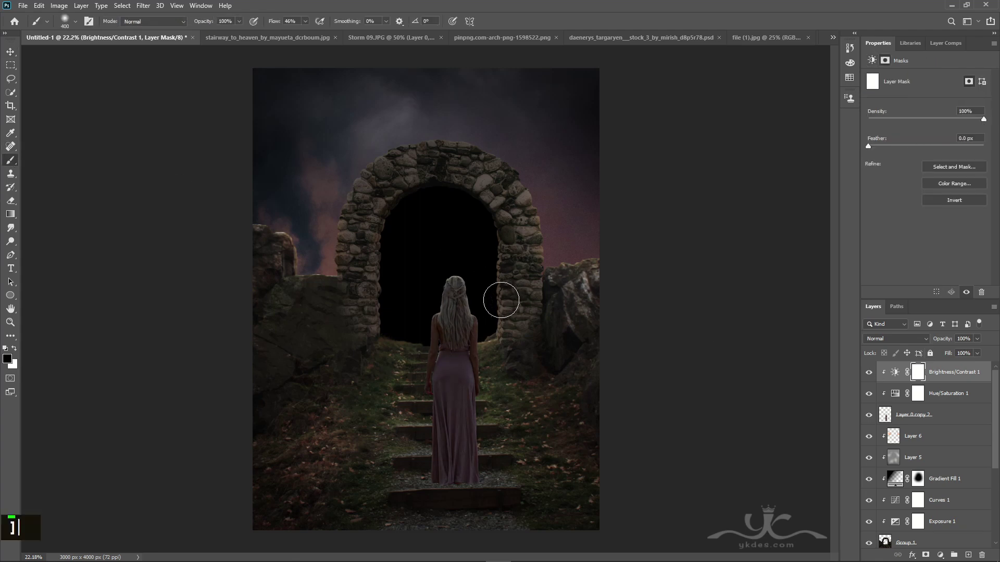
{"action": "double_click", "coordinate": [473, 270]}
{"action": "mouse_move", "coordinate": [487, 290]}
{"action": "left_mouse_down"}
{"action": "mouse_move", "coordinate": [536, 364]}
{"action": "mouse_move", "coordinate": [398, 339]}
{"action": "mouse_move", "coordinate": [375, 355]}
{"action": "left_mouse_up"}
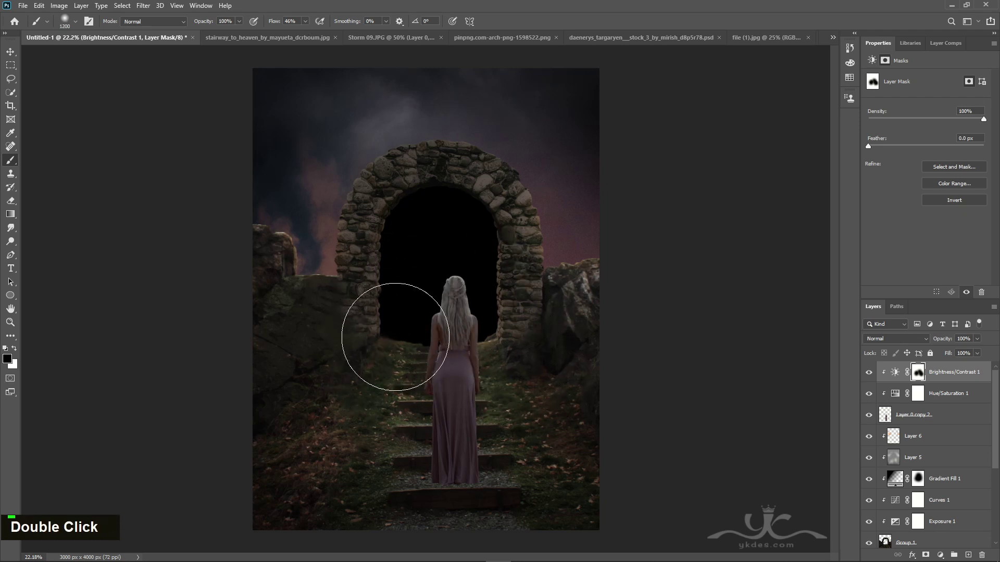
{"action": "key", "text": "bracketleft"}
{"action": "key", "text": "bracketleft"}
{"action": "key", "text": "bracketleft"}
{"action": "double_click", "coordinate": [399, 392]}
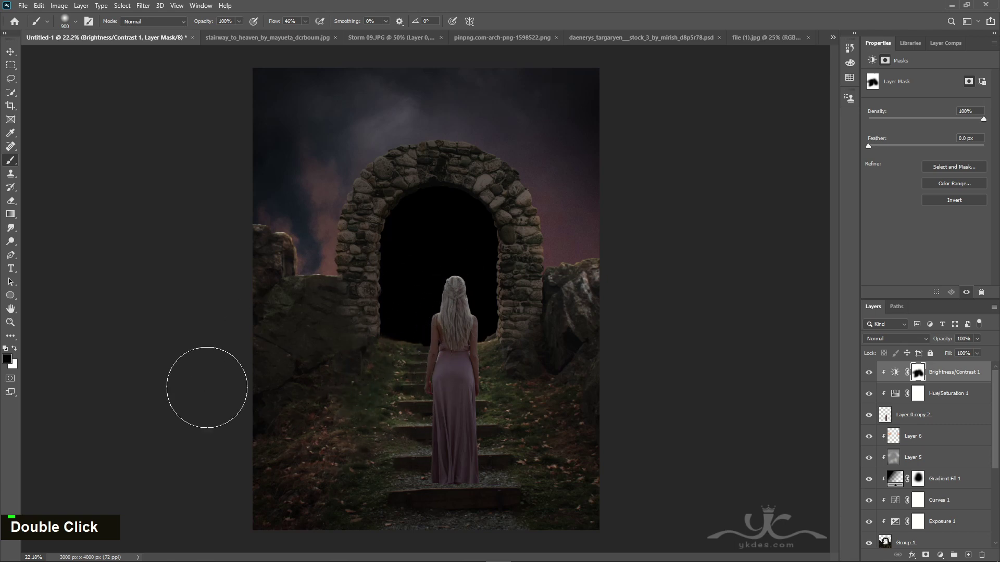
Add a new layer clipped to the woman, set it to Overlay and fill it with gray
{"action": "left_click", "coordinate": [967, 556]}
{"action": "left_click", "coordinate": [976, 383], "text": "alt"}
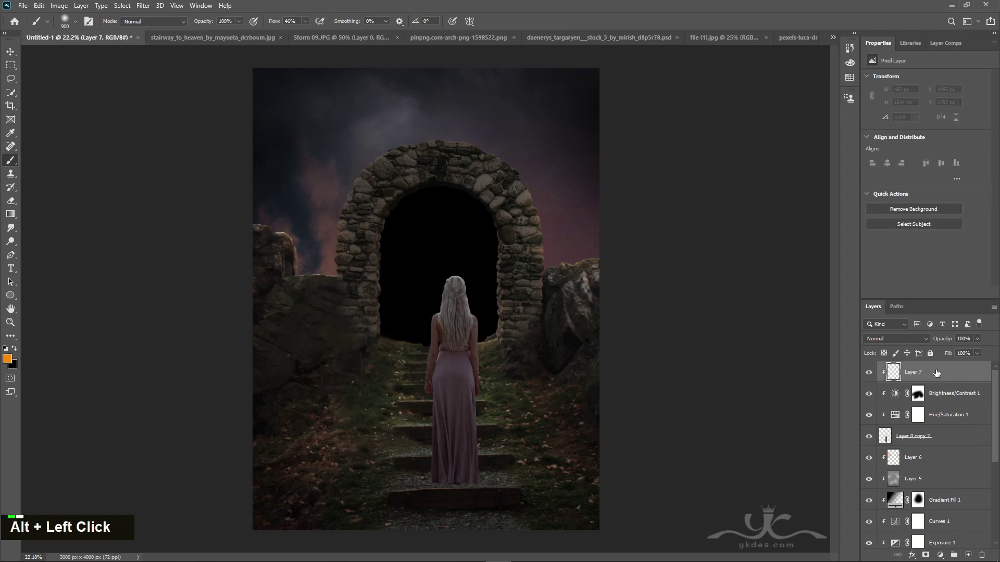
{"action": "left_click", "coordinate": [890, 339]}
{"action": "left_click", "coordinate": [881, 428]}
{"action": "left_click", "coordinate": [41, 7]}
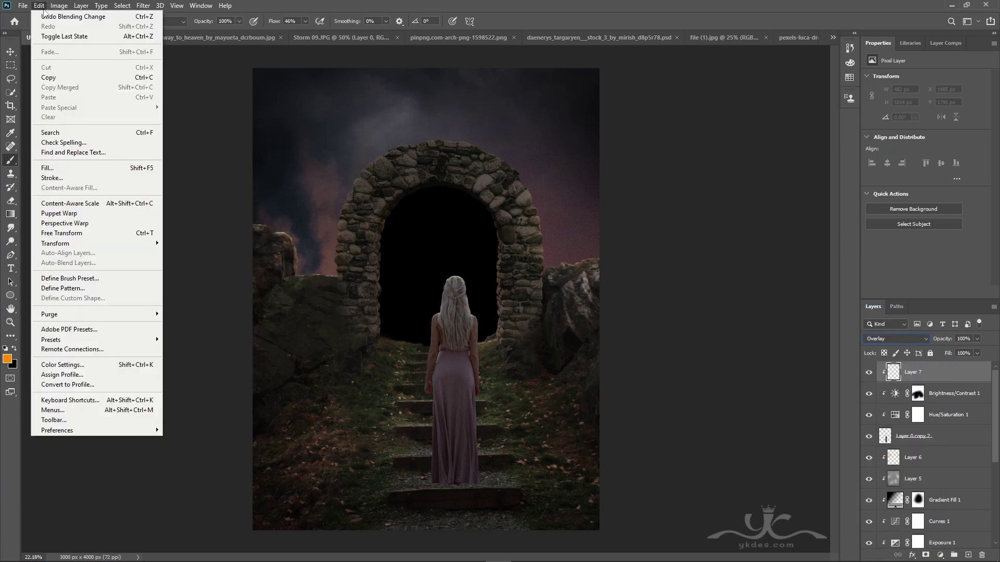
{"action": "left_click", "coordinate": [56, 168]}
{"action": "left_click", "coordinate": [376, 180]}
Dodge both sides of the woman's body on the gray layer with a 900 px brush, Midtones, 25% exposure
{"action": "key", "text": "o"}
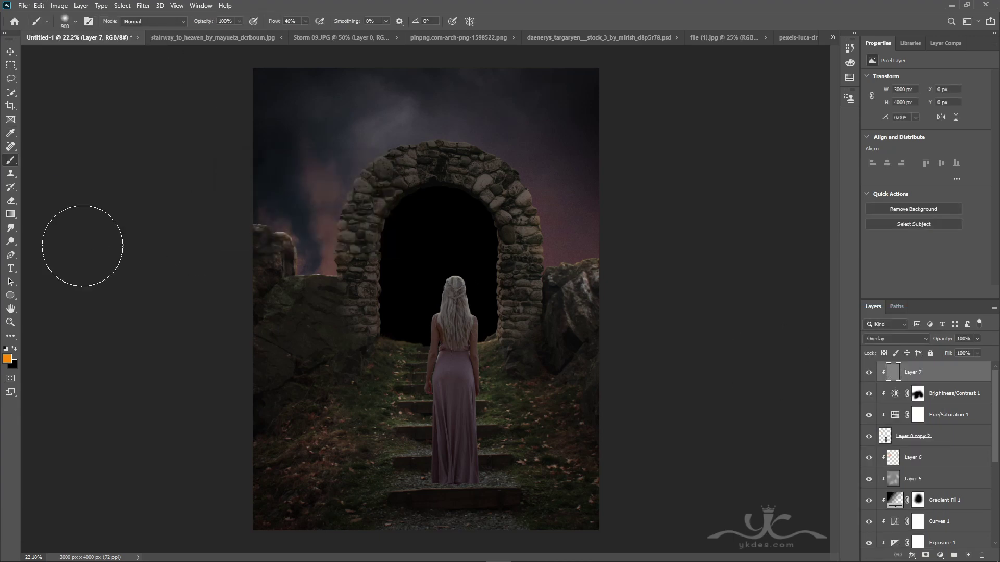
{"action": "left_click_drag", "start_coordinate": [426, 290], "coordinate": [390, 386]}
{"action": "left_click_drag", "start_coordinate": [499, 306], "coordinate": [513, 379]}
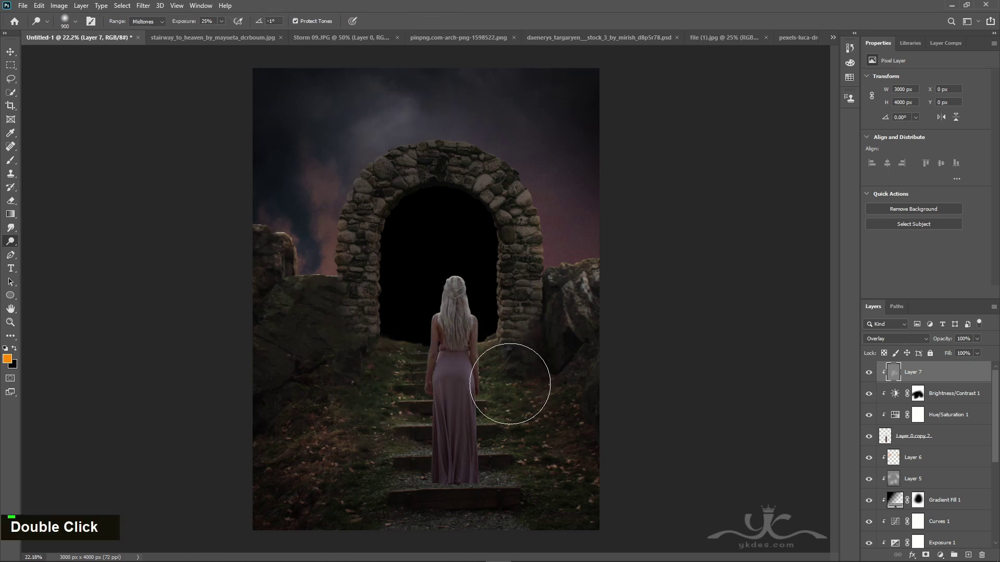
Burn the middle of the woman's figure on the gray layer with a brush between 250 and 400 px, Midtones, 50% exposure
{"action": "right_click", "coordinate": [10, 241]}
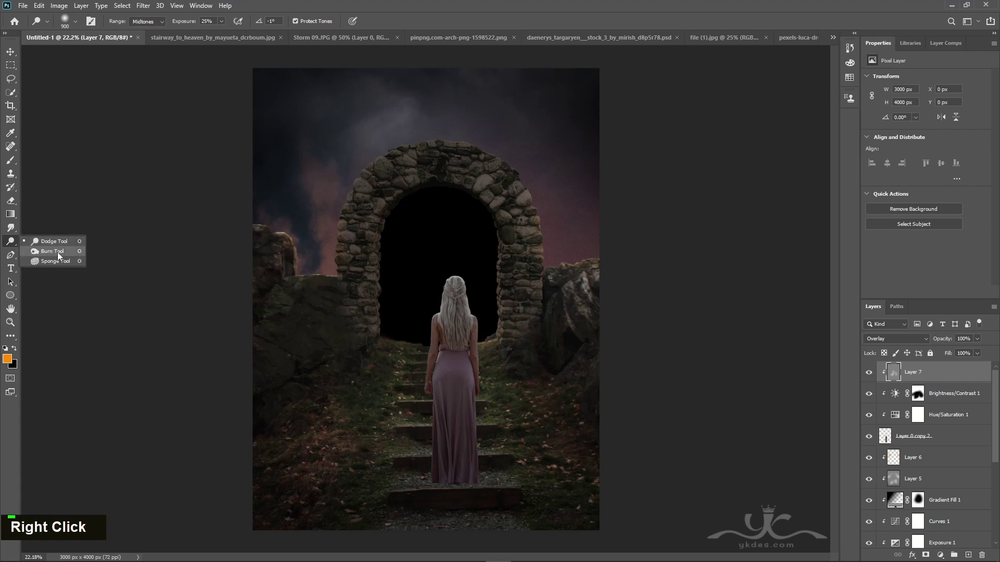
{"action": "left_click", "coordinate": [46, 252]}
{"action": "key", "text": "bracketleft"}
{"action": "key", "text": "bracketleft"}
{"action": "key", "text": "bracketleft"}
{"action": "key", "text": "bracketleft"}
{"action": "key", "text": "bracketleft"}
{"action": "key", "text": "bracketleft"}
{"action": "key", "text": "bracketleft"}
{"action": "key", "text": "bracketleft"}
{"action": "key", "text": "bracketleft"}
{"action": "key", "text": "bracketleft"}
{"action": "key", "text": "bracketleft"}
{"action": "key", "text": "bracketleft"}
{"action": "key", "text": "bracketleft"}
{"action": "key", "text": "bracketleft"}
{"action": "key", "text": "bracketleft"}
{"action": "key", "text": "bracketleft"}
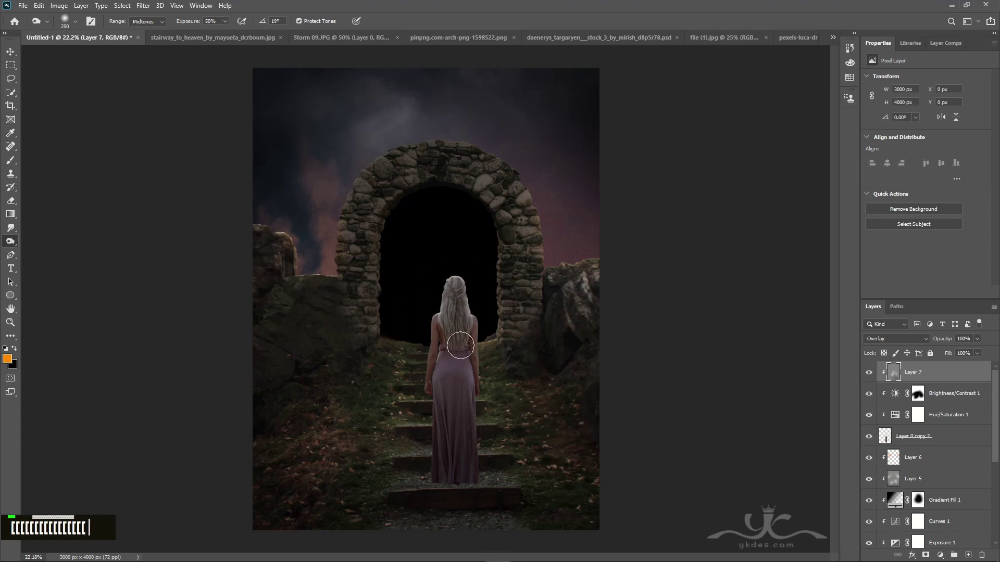
{"action": "key", "text": "bracketright"}
{"action": "key", "text": "bracketright"}
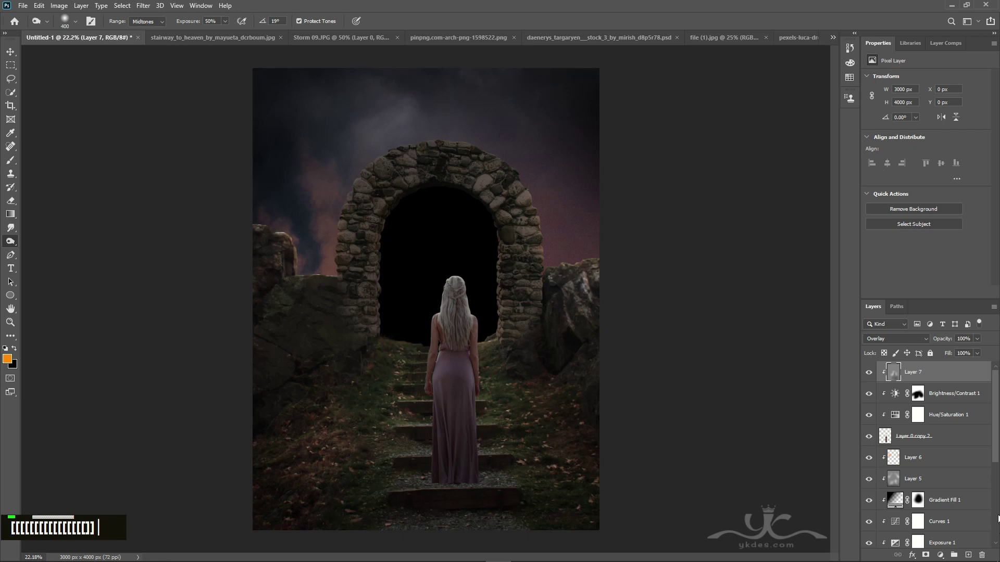
Set the opacity of the woman's gray dodge-and-burn layer to 80%
{"action": "left_click", "coordinate": [976, 354]}
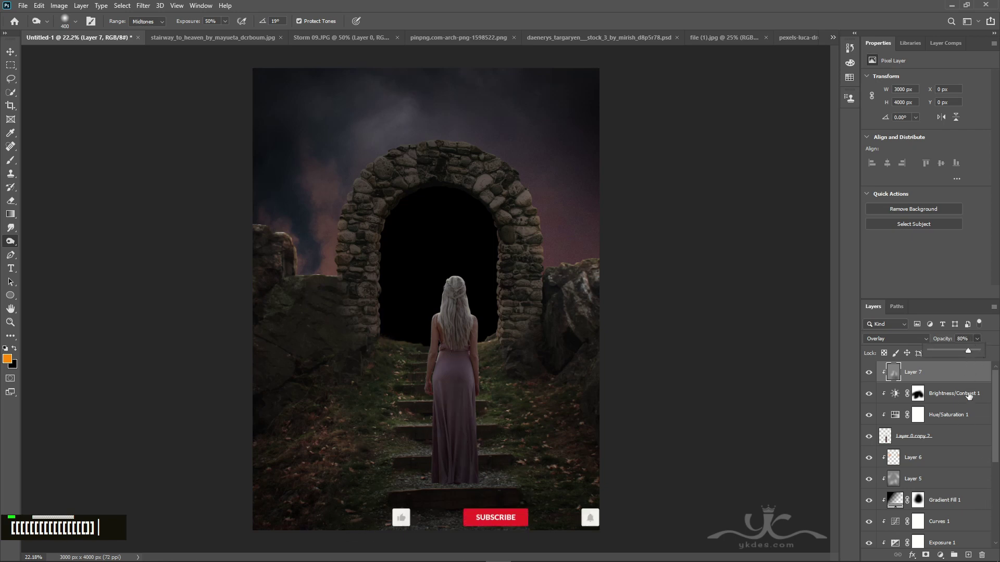
{"action": "left_click", "coordinate": [969, 394]}
{"action": "left_click", "coordinate": [978, 339]}
{"action": "left_click_drag", "start_coordinate": [980, 351], "coordinate": [967, 350]}
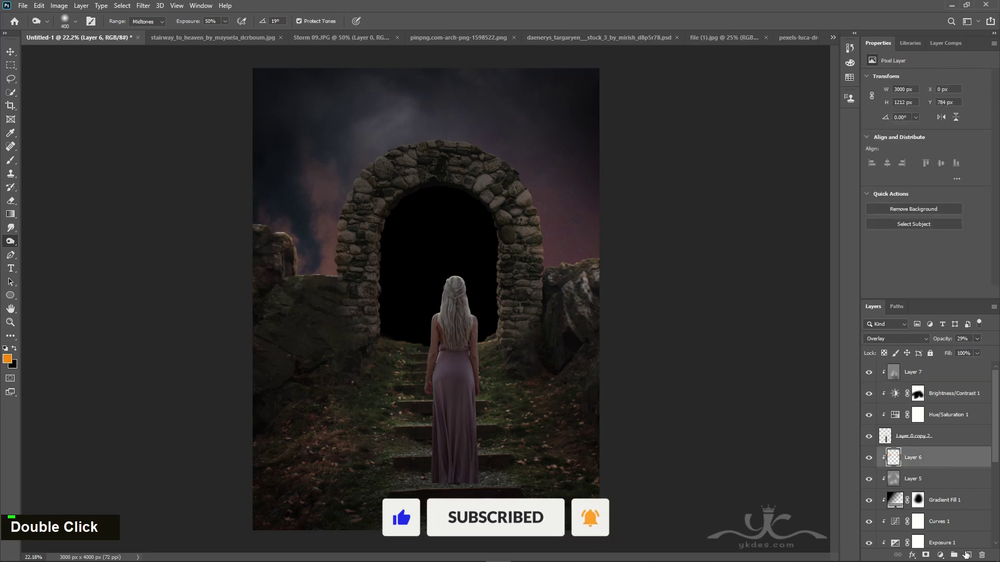
Paint a soft black 900 px spot on a new layer beneath the woman and flatten it under her dress to about 1458 by 333 px
{"action": "left_click", "coordinate": [967, 555]}
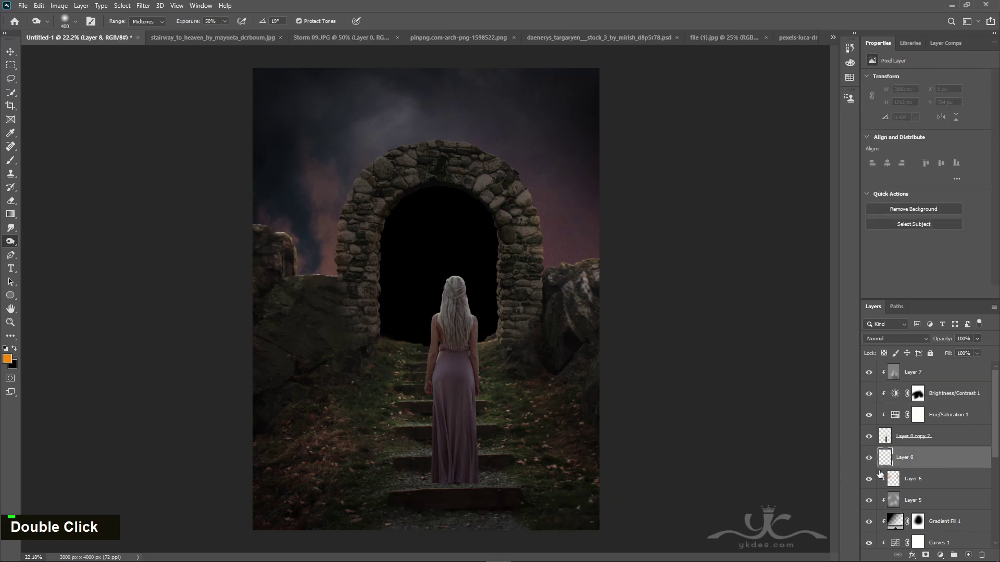
{"action": "left_click", "coordinate": [9, 160]}
{"action": "double_click", "coordinate": [365, 415]}
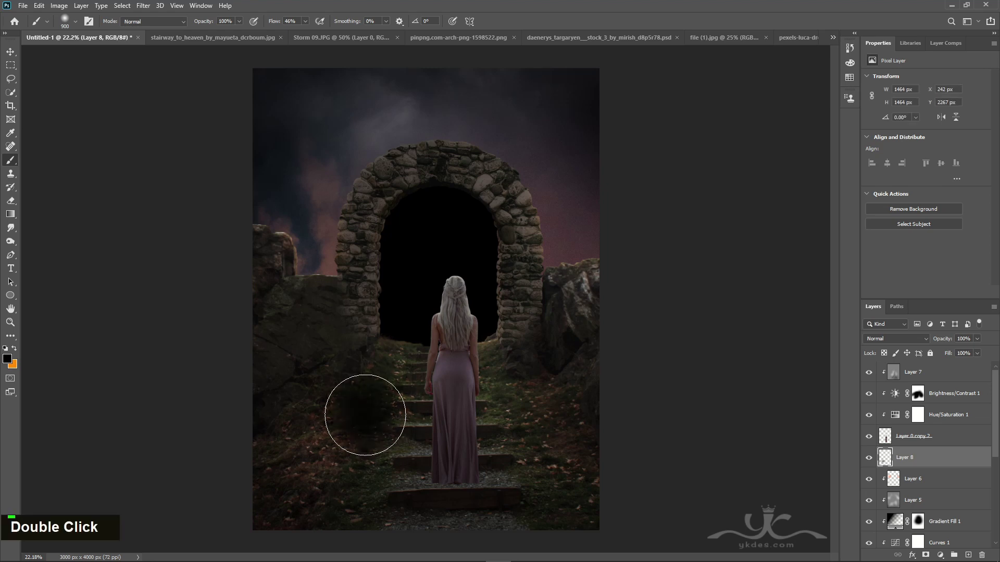
{"action": "left_click", "coordinate": [15, 53]}
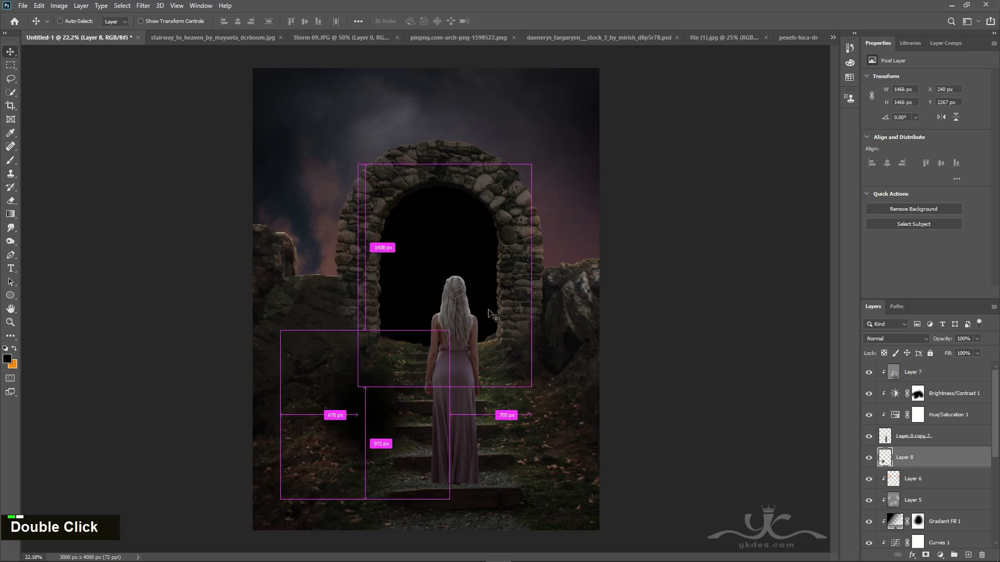
{"action": "key", "text": "ctrl+t"}
{"action": "left_click_drag", "start_coordinate": [366, 330], "coordinate": [477, 485]}
{"action": "key", "text": "Return"}
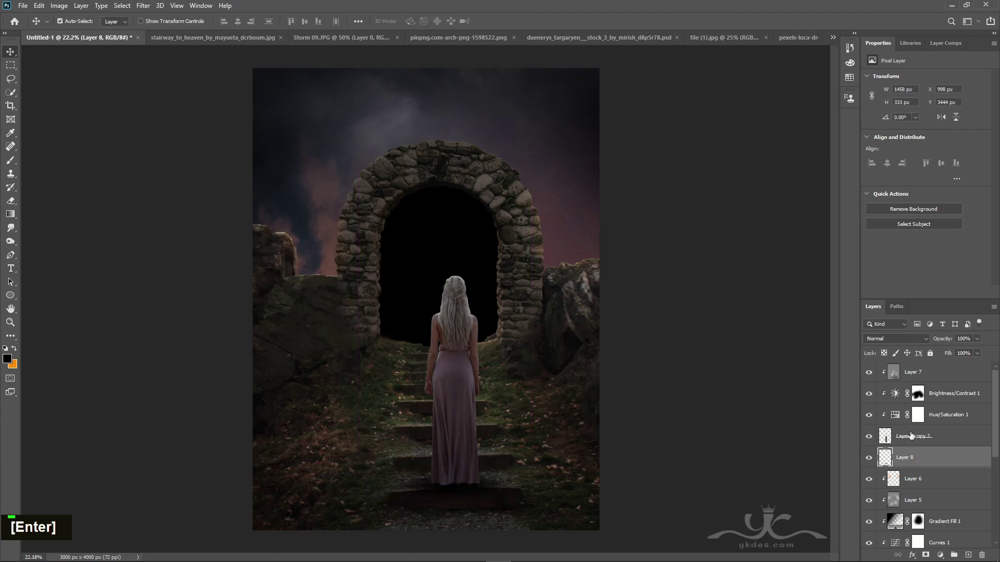
Set the flattened shadow layer to Overlay with 89% opacity
{"action": "left_click", "coordinate": [903, 339]}
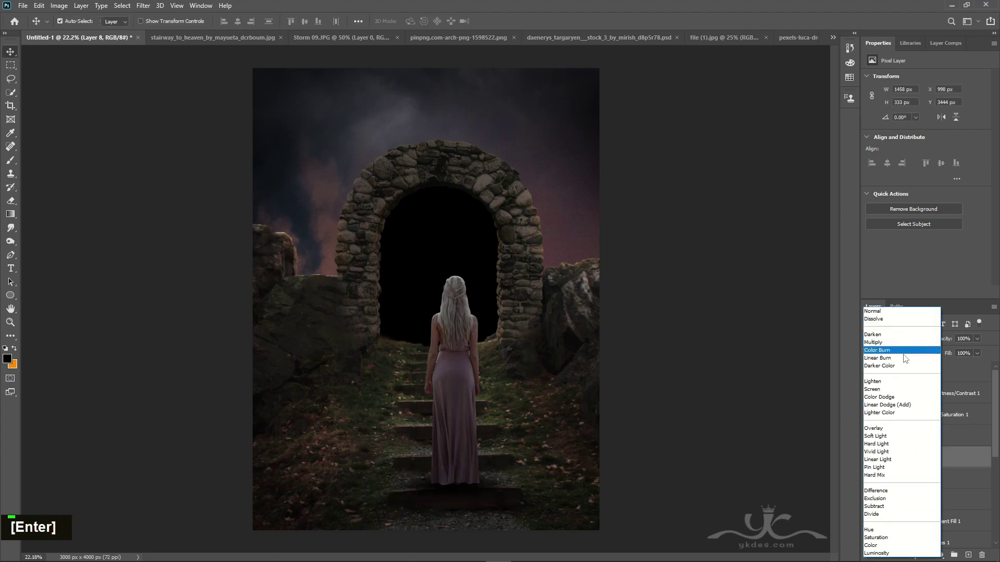
{"action": "left_click", "coordinate": [885, 435]}
{"action": "left_click_drag", "start_coordinate": [977, 341], "coordinate": [971, 352]}
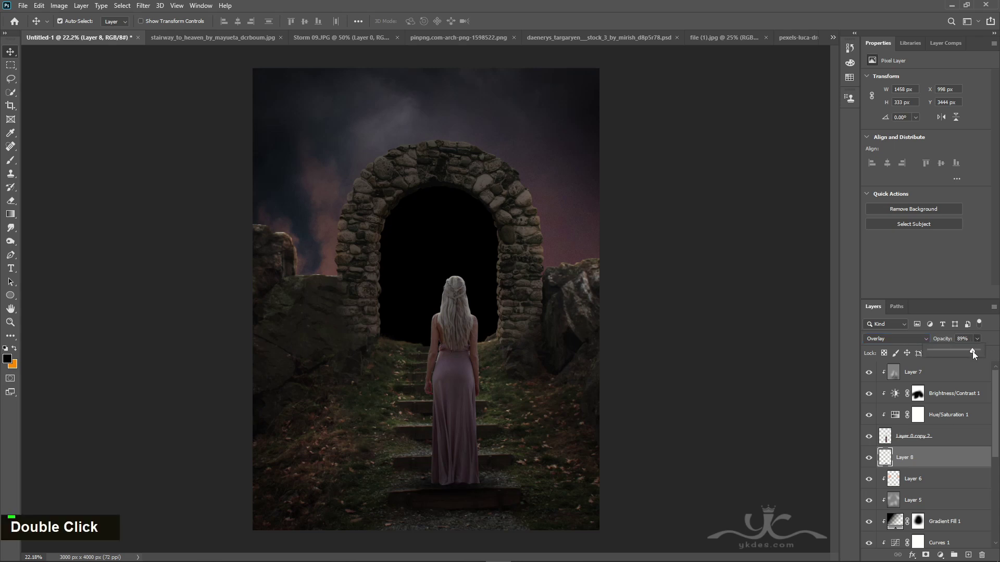
Burn the lower part of the woman's dress on her gray Overlay layer with a 400 px brush
{"action": "left_click", "coordinate": [953, 443]}
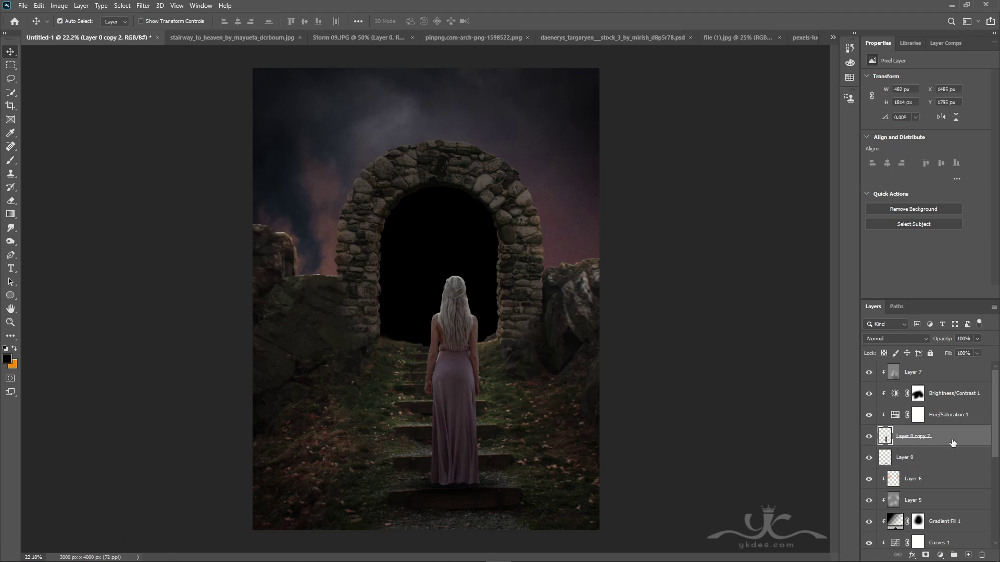
{"action": "left_click", "coordinate": [947, 380]}
{"action": "left_click", "coordinate": [12, 242]}
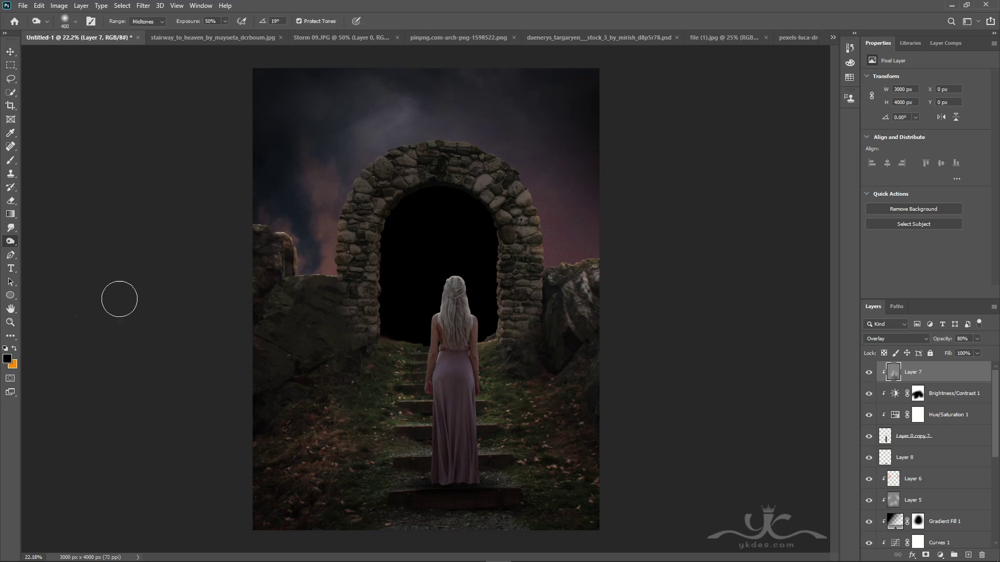
{"action": "mouse_move", "coordinate": [474, 516]}
{"action": "left_mouse_down"}
{"action": "mouse_move", "coordinate": [440, 487]}
{"action": "mouse_move", "coordinate": [409, 529]}
{"action": "left_mouse_up"}
Paint a black contact shadow along the dress hem on a new layer above the flattened shadow with a soft 200 px brush
{"action": "left_click", "coordinate": [953, 456]}
{"action": "left_click", "coordinate": [968, 555]}
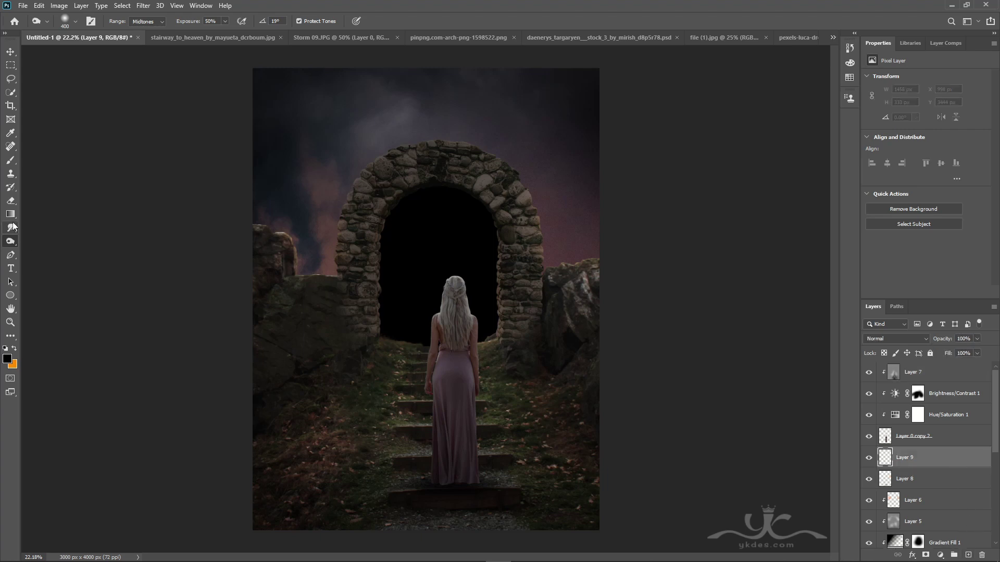
{"action": "left_click", "coordinate": [11, 163]}
{"action": "key", "text": "bracketleft"}
{"action": "key", "text": "bracketleft"}
{"action": "key", "text": "bracketleft"}
{"action": "key", "text": "bracketleft"}
{"action": "key", "text": "bracketleft"}
{"action": "key", "text": "bracketleft"}
{"action": "key", "text": "bracketleft"}
{"action": "key", "text": "bracketleft"}
{"action": "key", "text": "bracketleft"}
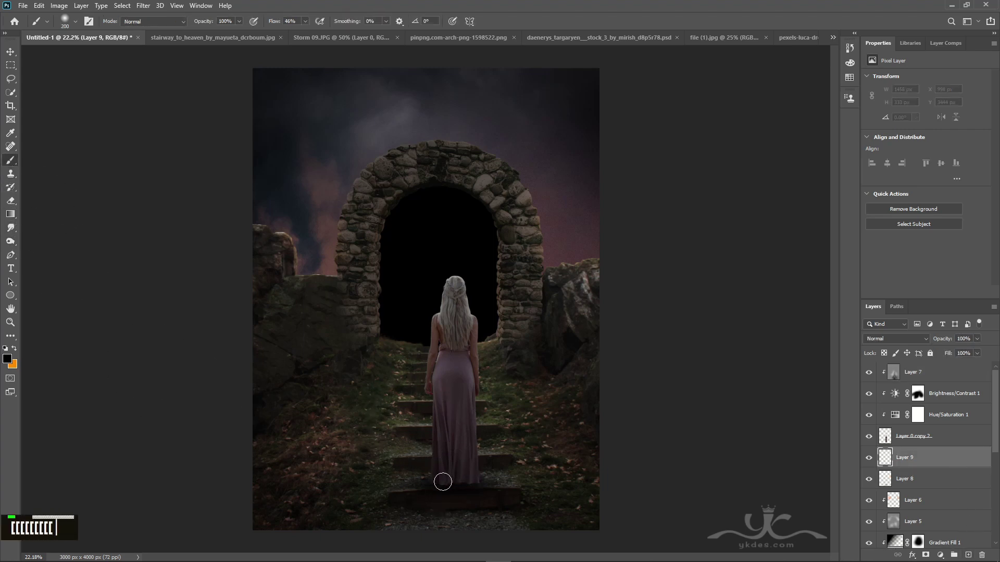
{"action": "left_click_drag", "start_coordinate": [442, 482], "coordinate": [473, 483]}
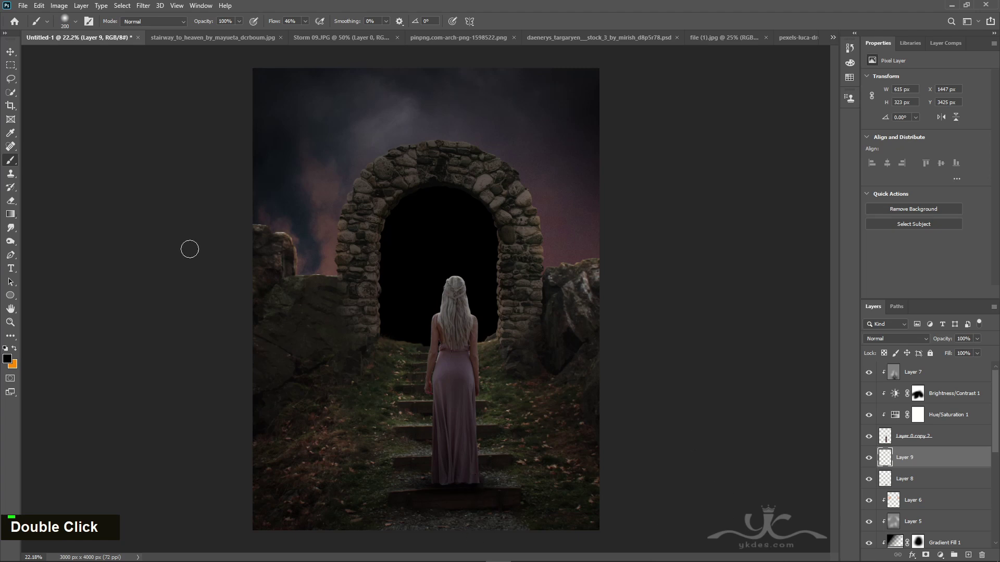
{"action": "left_click", "coordinate": [11, 51]}
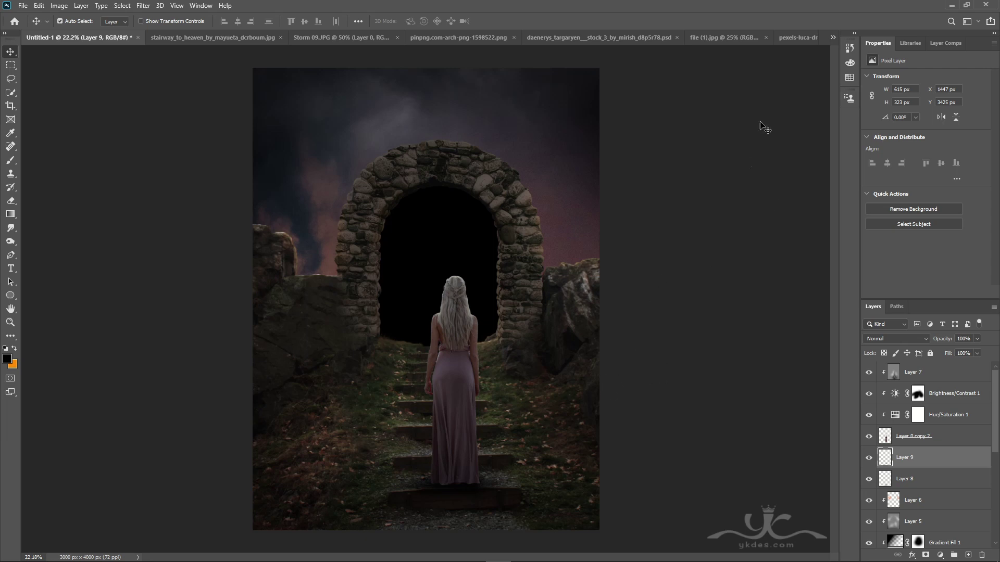
{"action": "scroll", "coordinate": [933, 484], "scroll_direction": "down", "scroll_amount": 4}
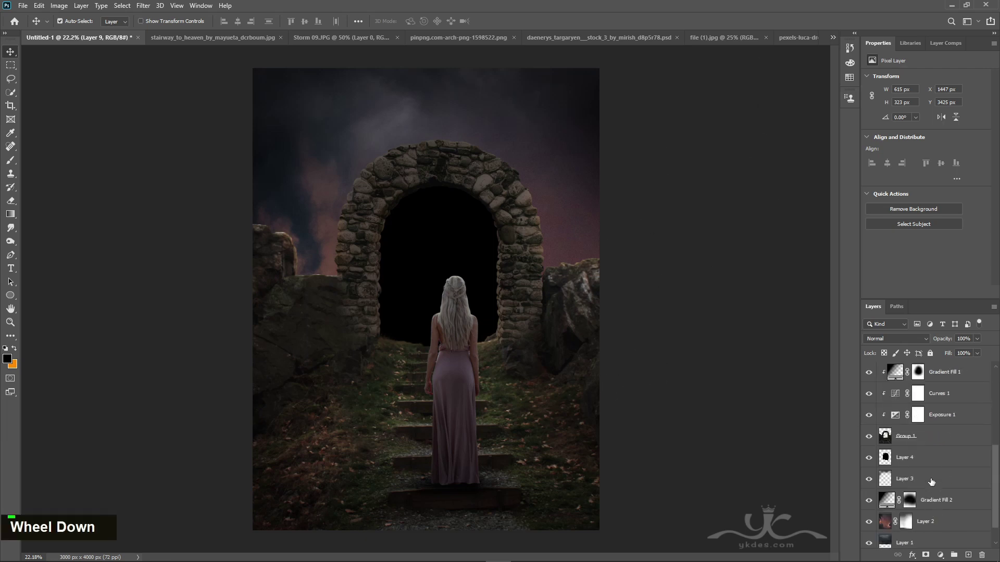
Bring the forest image into the composite above the black arch-opening layer and clip it to that layer
{"action": "left_click", "coordinate": [924, 465]}
{"action": "left_click", "coordinate": [871, 460]}
{"action": "left_click", "coordinate": [870, 460]}
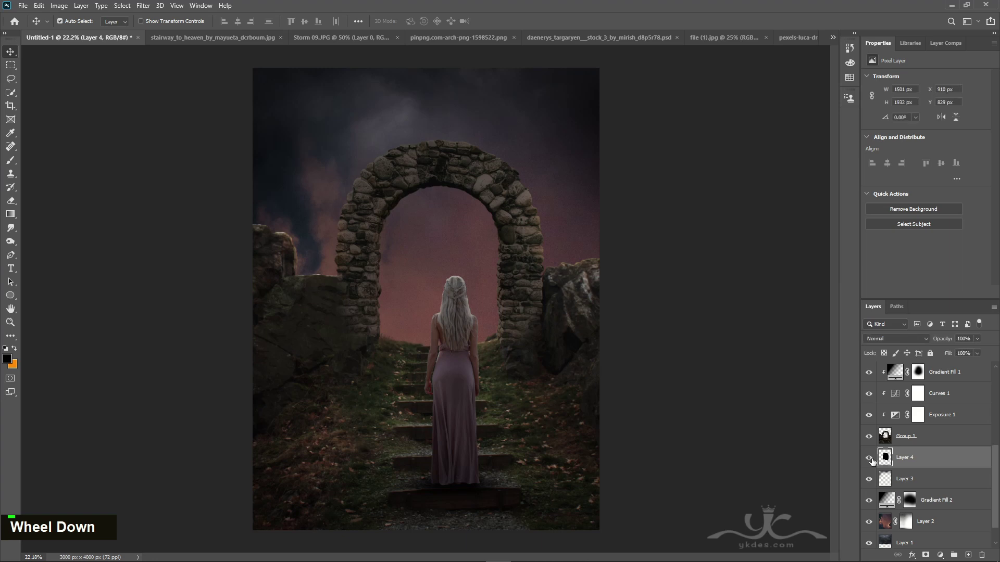
{"action": "left_click", "coordinate": [794, 39]}
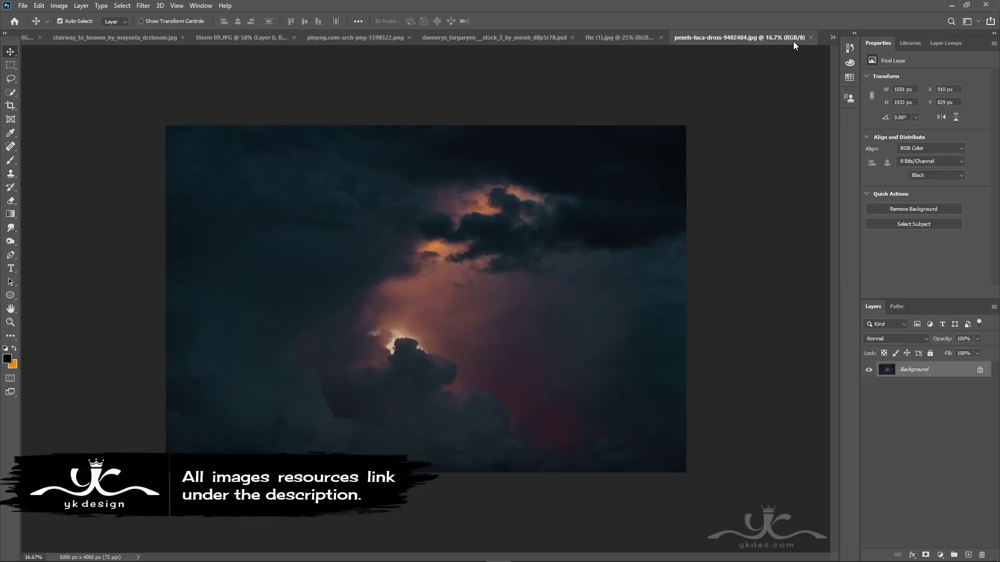
{"action": "left_click", "coordinate": [701, 37]}
{"action": "left_click_drag", "start_coordinate": [523, 277], "coordinate": [453, 326]}
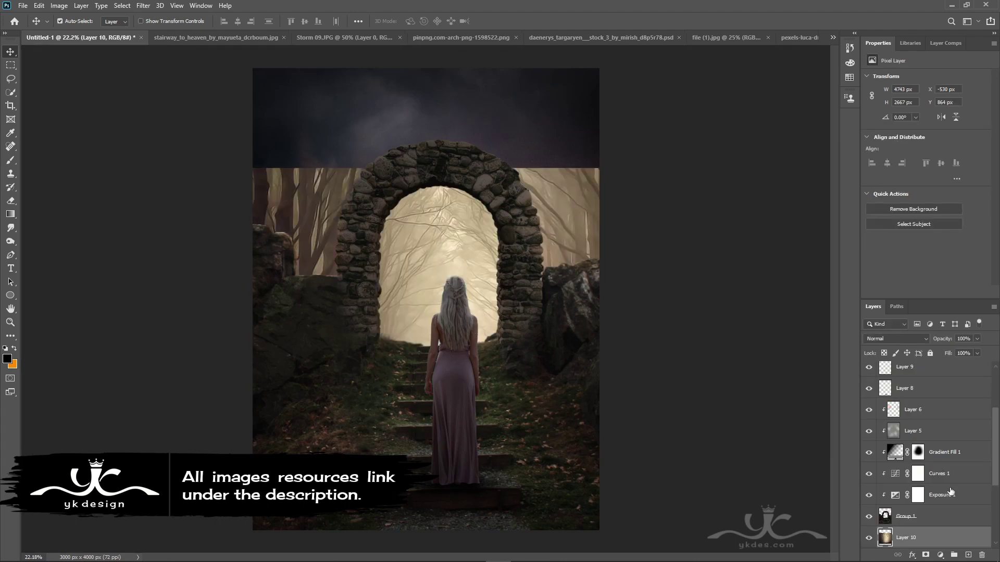
{"action": "scroll", "coordinate": [951, 492], "scroll_direction": "down", "scroll_amount": 5}
{"action": "left_click", "coordinate": [940, 441], "text": "alt"}
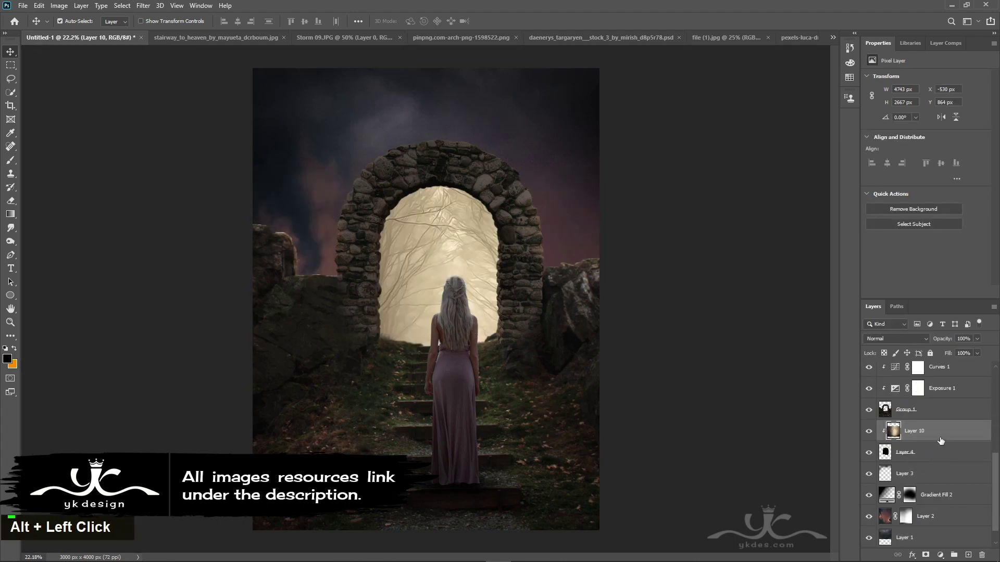
Scale the clipped forest image to about 55%, centre it behind the arch opening and lower it slightly
{"action": "key", "text": "ctrl+t"}
{"action": "left_click_drag", "start_coordinate": [641, 331], "coordinate": [627, 211]}
{"action": "left_click_drag", "start_coordinate": [719, 361], "coordinate": [619, 307]}
{"action": "left_click_drag", "start_coordinate": [556, 239], "coordinate": [556, 296]}
{"action": "left_click_drag", "start_coordinate": [637, 370], "coordinate": [606, 353]}
{"action": "left_click_drag", "start_coordinate": [582, 308], "coordinate": [581, 318]}
{"action": "left_click_drag", "start_coordinate": [606, 362], "coordinate": [604, 358]}
{"action": "left_click_drag", "start_coordinate": [567, 333], "coordinate": [558, 334]}
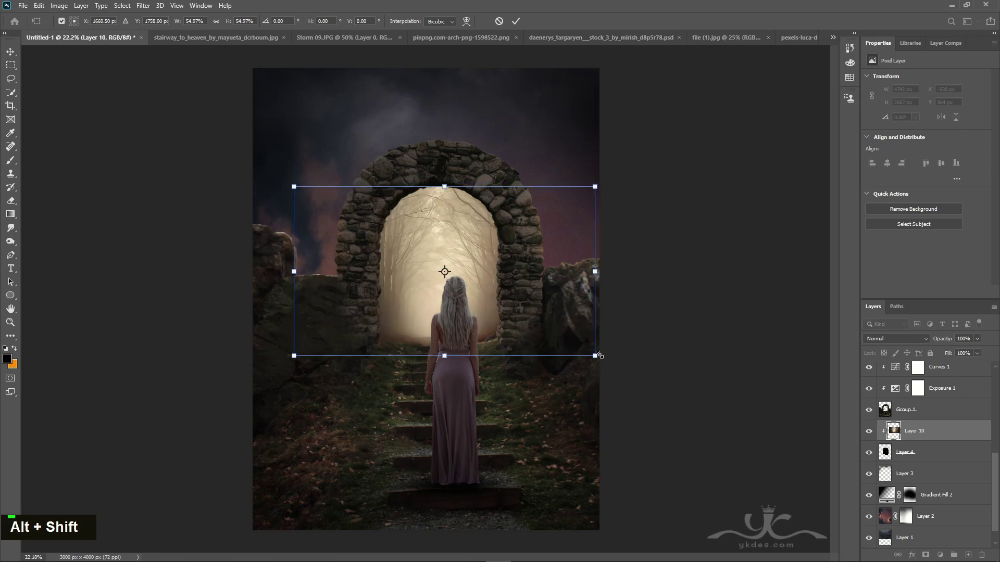
{"action": "key", "text": "Down"}
{"action": "key", "text": "Down"}
{"action": "key", "text": "Down"}
{"action": "key", "text": "Down"}
{"action": "key", "text": "Up"}
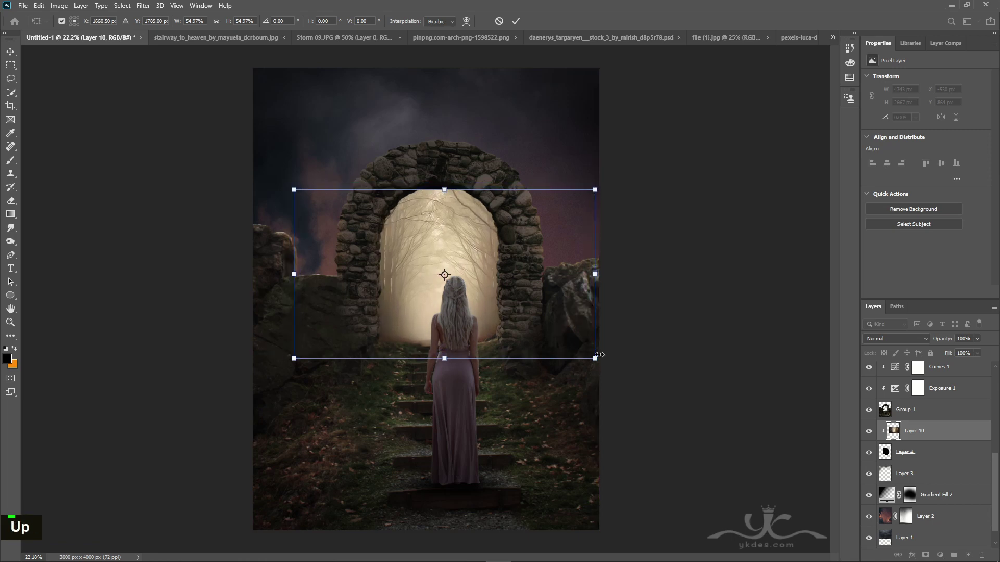
Enlarge the forest image to about 58% and raise it slightly within the arch
{"action": "left_click_drag", "start_coordinate": [595, 189], "coordinate": [604, 185]}
{"action": "left_click_drag", "start_coordinate": [545, 223], "coordinate": [541, 225]}
{"action": "key", "text": "Up"}
{"action": "key", "text": "Up"}
{"action": "key", "text": "Up"}
{"action": "key", "text": "Up"}
{"action": "key", "text": "Up"}
{"action": "key", "text": "Up"}
{"action": "key", "text": "Up"}
{"action": "key", "text": "Up"}
{"action": "key", "text": "Up"}
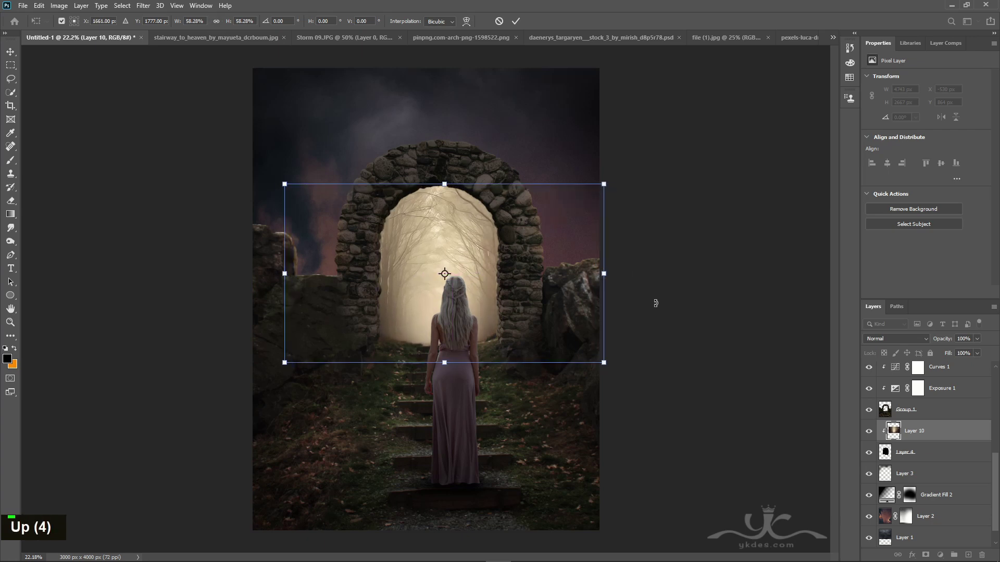
{"action": "key", "text": "Up"}
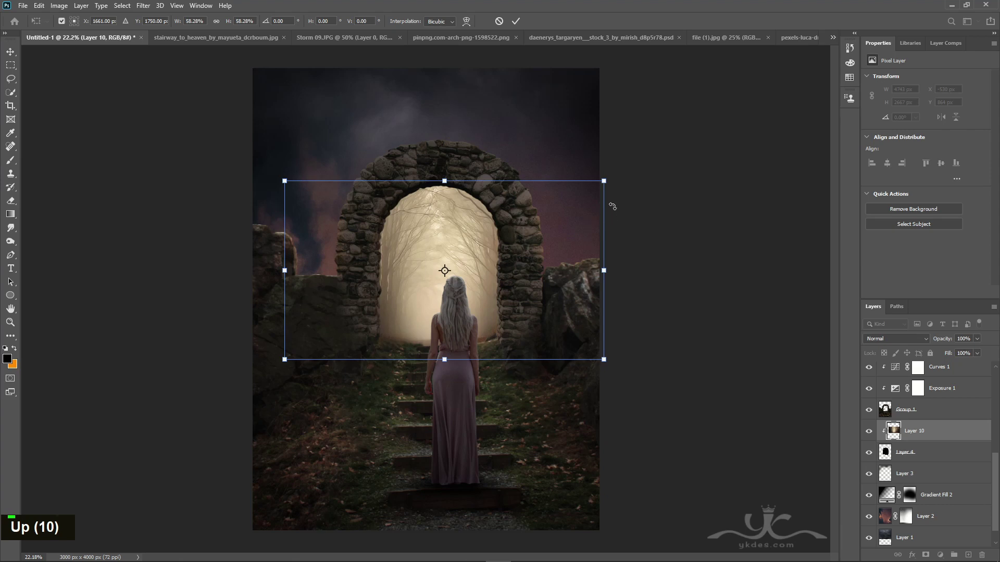
Reduce the forest image to about 2627 by 1477 px and shift it slightly right to about X 359 px
{"action": "left_click_drag", "start_coordinate": [603, 181], "coordinate": [594, 182]}
{"action": "key", "text": "Return"}
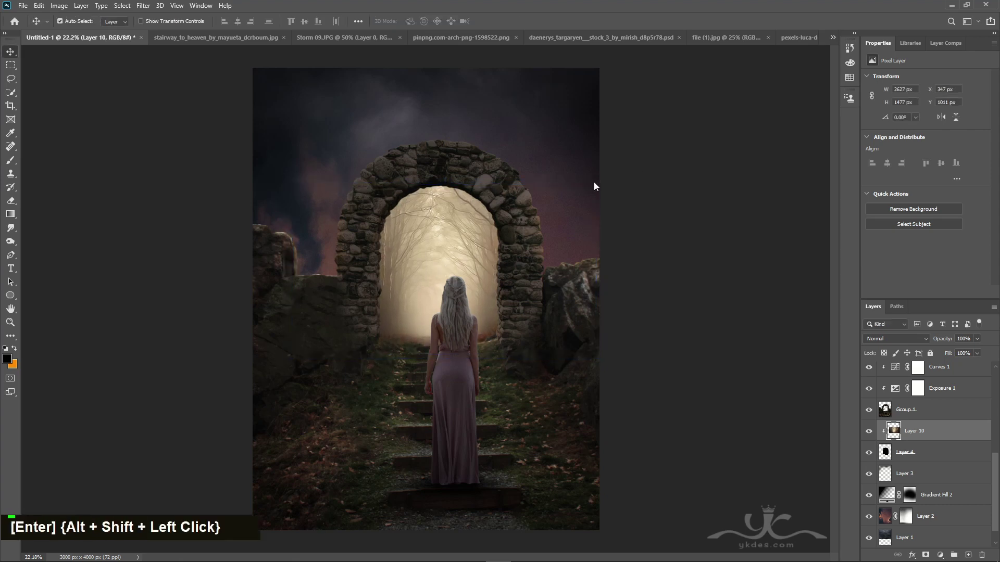
{"action": "key", "text": "Right"}
{"action": "key", "text": "Right"}
{"action": "key", "text": "Right"}
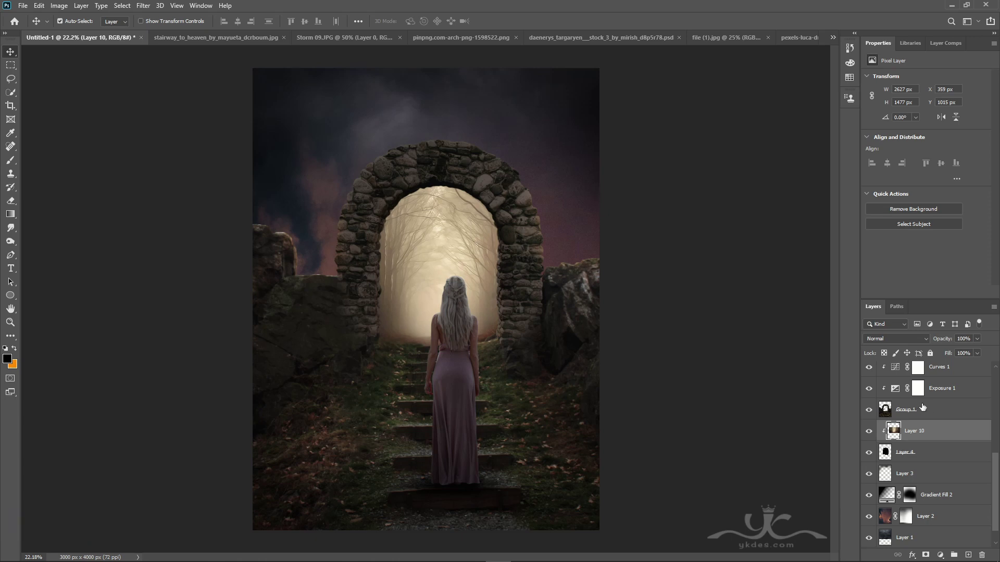
Apply Camera Raw to the forest: Exposure +0.55, Contrast +52, Highlights -28, Shadows +25, Whites -35, Blacks +34, Texture +100, Clarity +57
{"action": "left_click", "coordinate": [141, 9]}
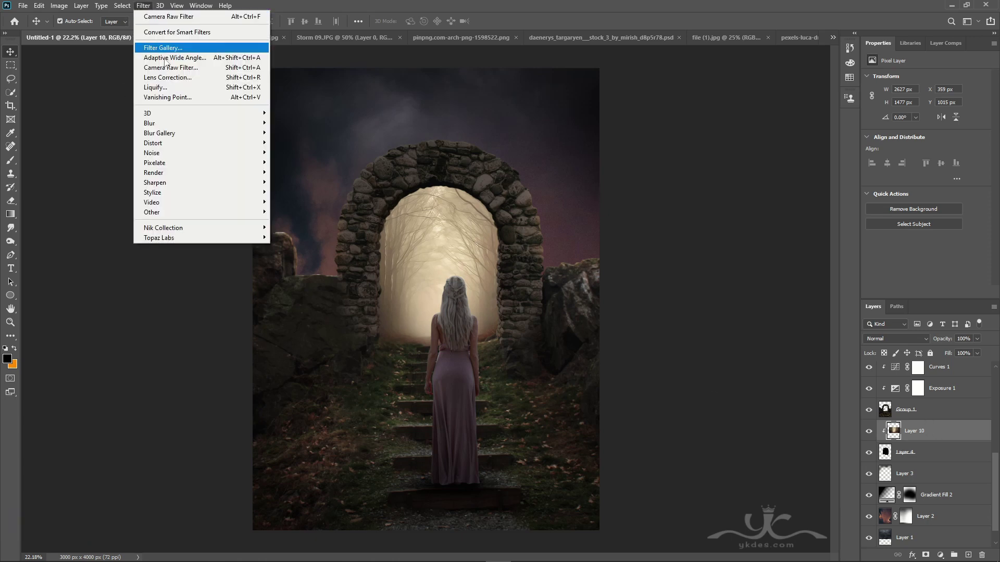
{"action": "left_click", "coordinate": [177, 68]}
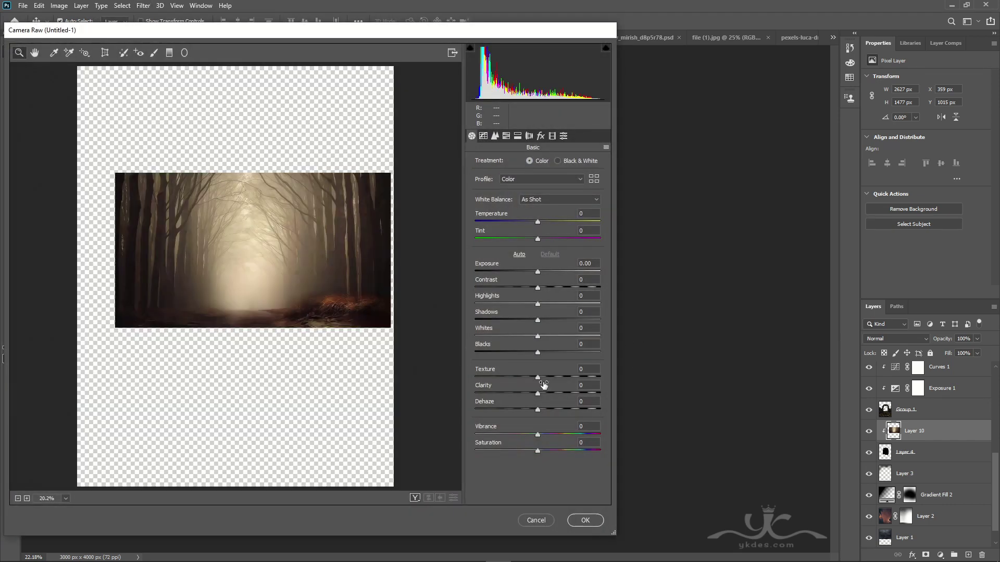
{"action": "left_click_drag", "start_coordinate": [538, 378], "coordinate": [573, 389]}
{"action": "left_click_drag", "start_coordinate": [537, 352], "coordinate": [544, 272]}
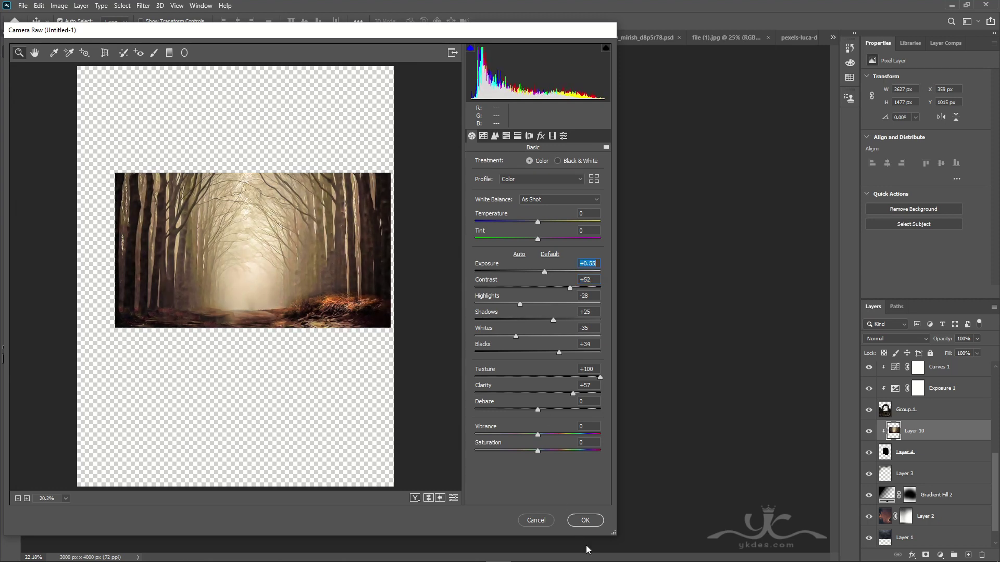
{"action": "left_click", "coordinate": [585, 521]}
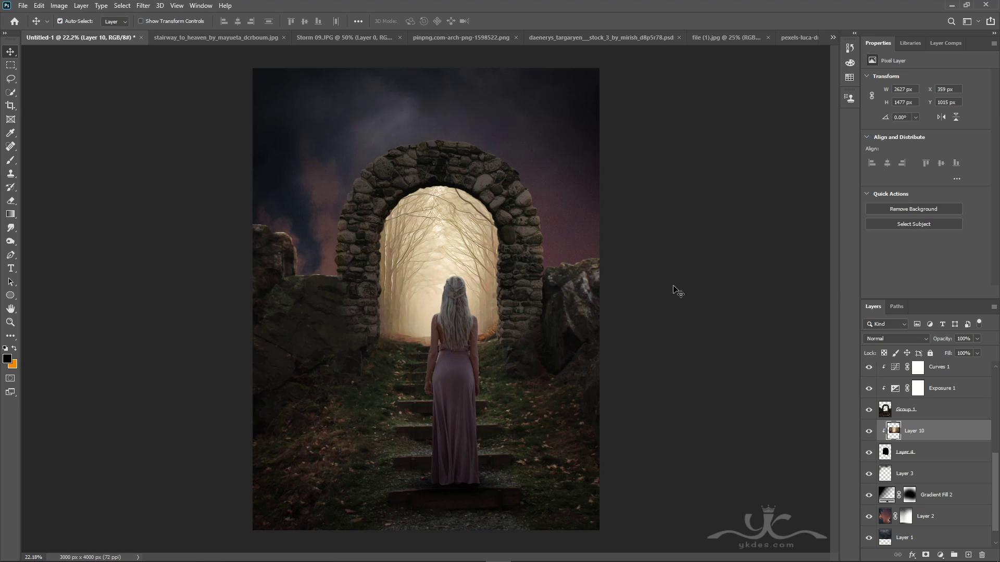
Stamp all visible layers onto a new layer at the top of the stack and apply the Oil Paint filter to it
{"action": "scroll", "coordinate": [899, 377], "scroll_direction": "up", "scroll_amount": 5}
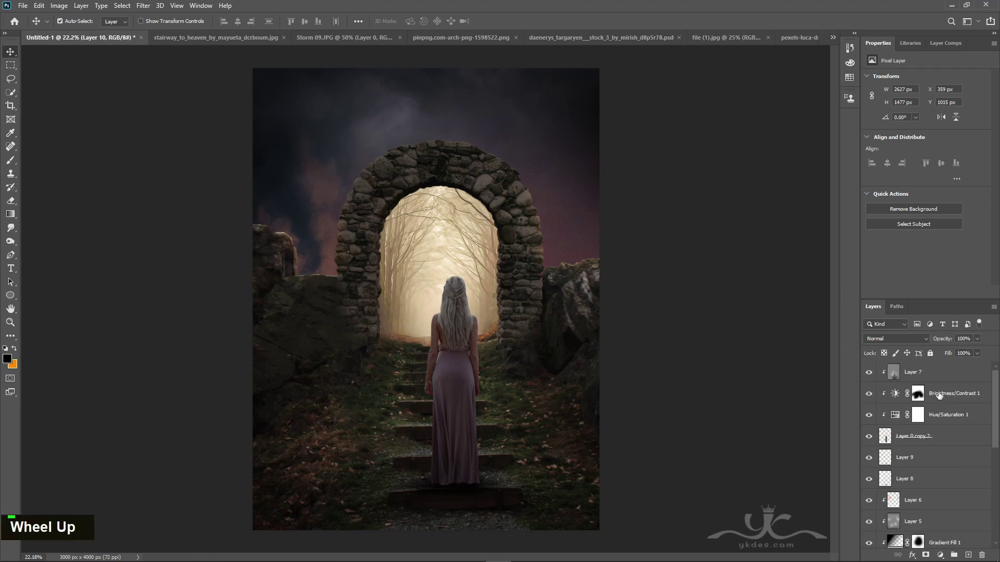
{"action": "left_click", "coordinate": [941, 370]}
{"action": "left_click", "coordinate": [968, 555]}
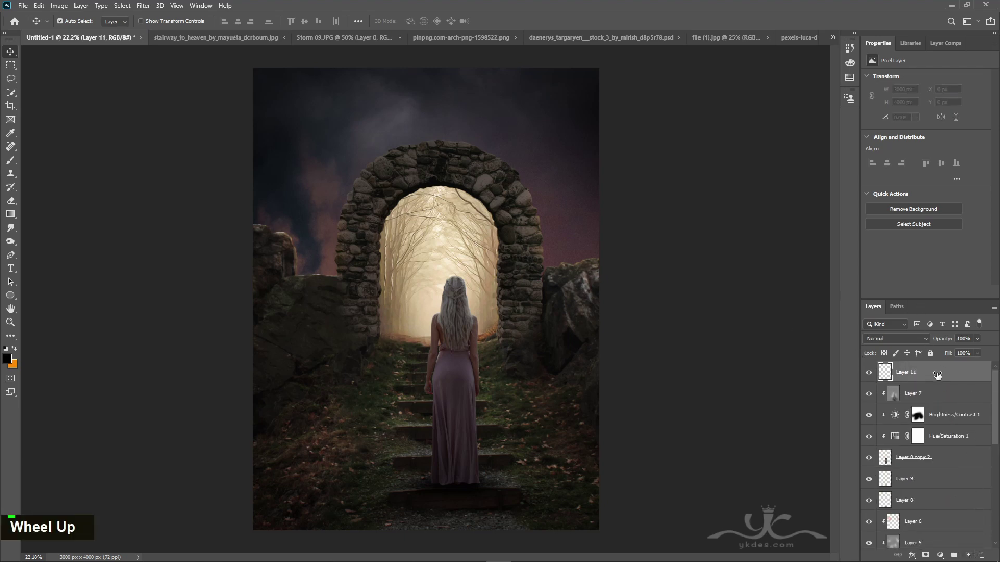
{"action": "key", "text": "ctrl+alt+shift+e"}
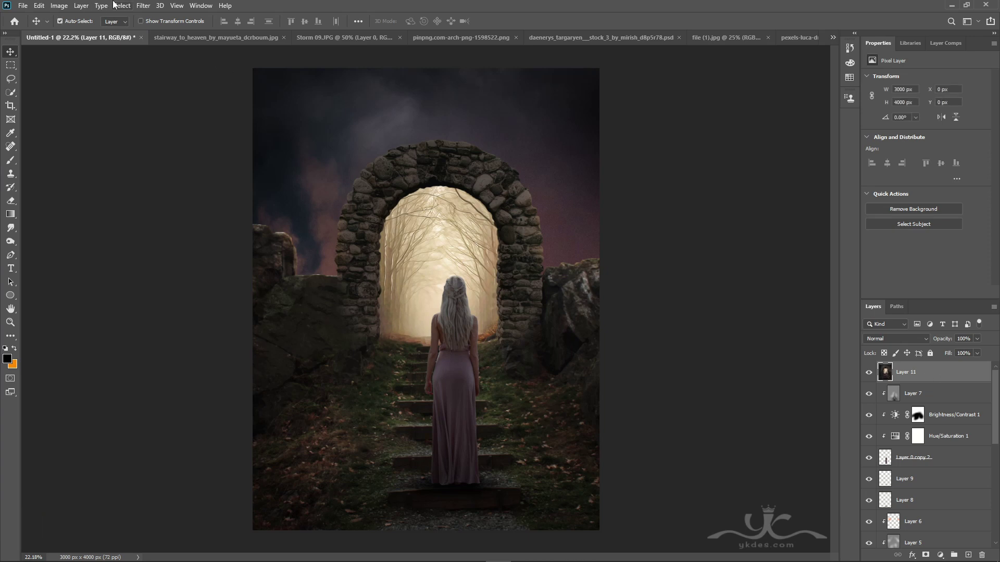
{"action": "left_click", "coordinate": [143, 6]}
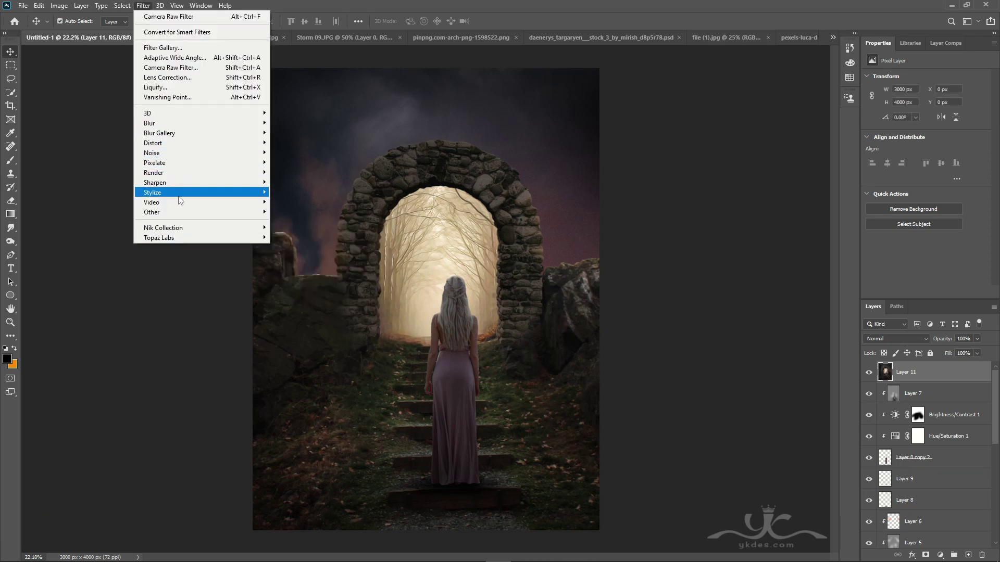
{"action": "mouse_move", "coordinate": [180, 193]}
{"action": "left_click", "coordinate": [292, 231]}
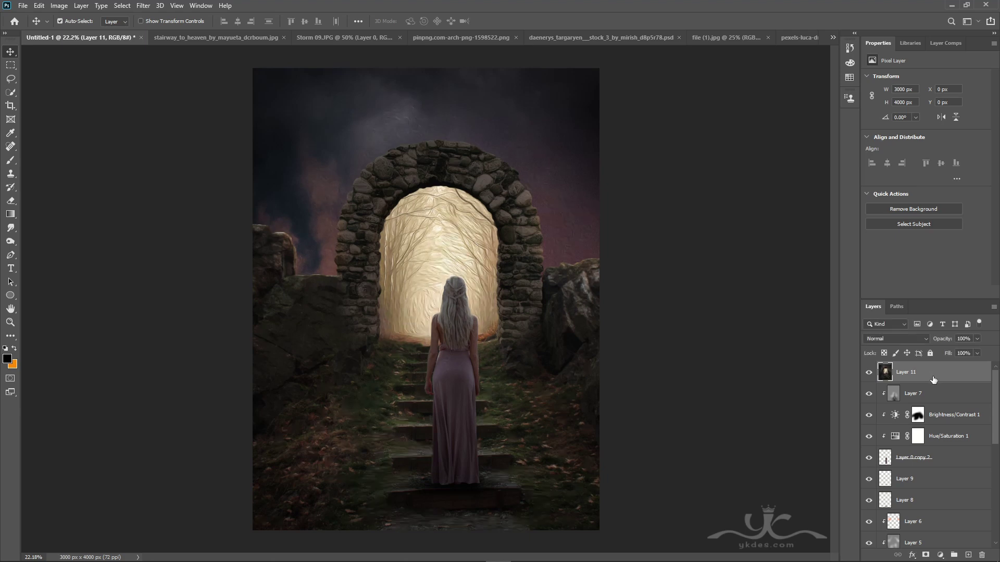
Add a layer mask to the oil-painted layer and invert it to black
{"action": "left_click", "coordinate": [926, 555]}
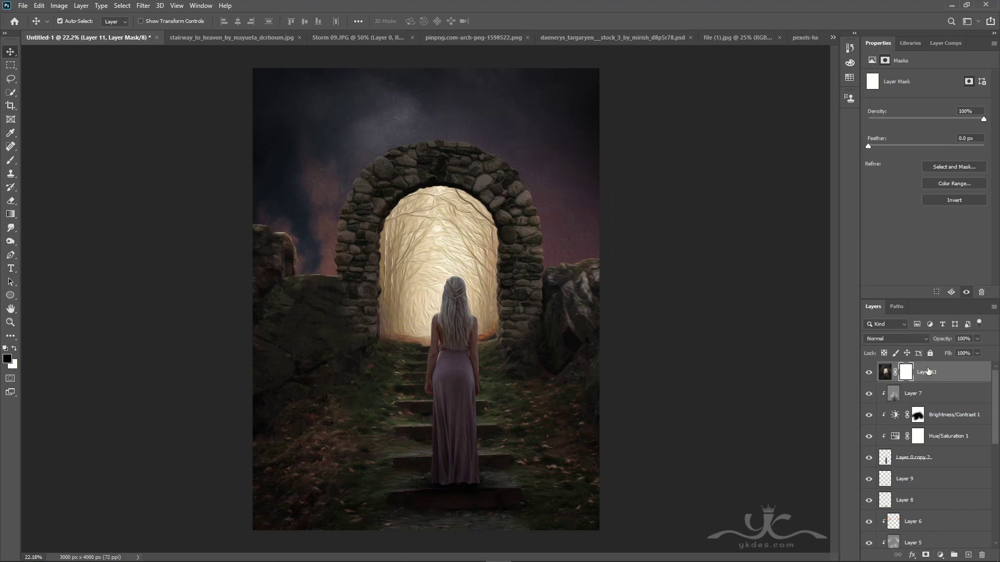
{"action": "left_click", "coordinate": [908, 375]}
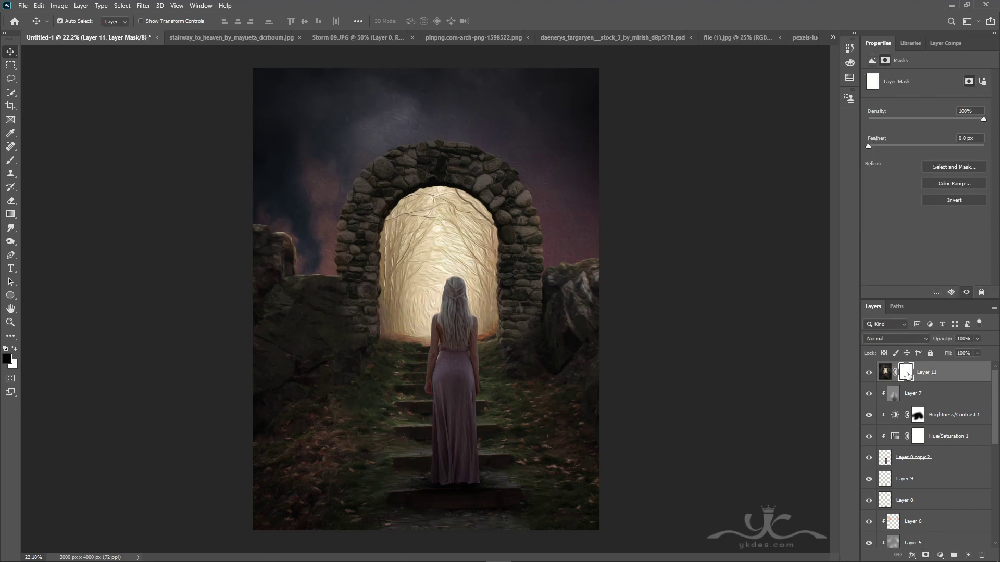
{"action": "left_click", "coordinate": [956, 201]}
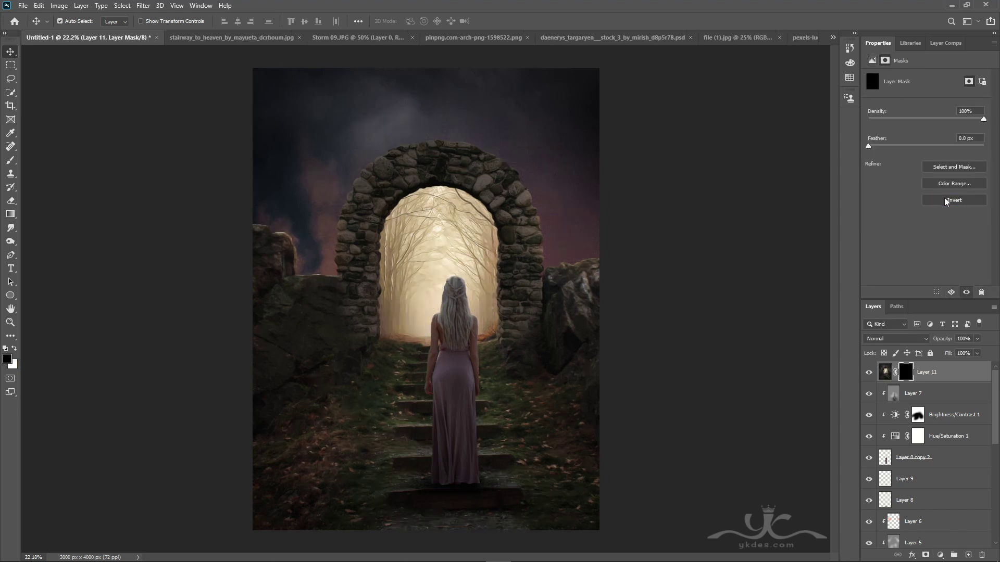
Paint white on the mask over the stone arch and side rocks with a soft 500 px brush
{"action": "left_click", "coordinate": [15, 348]}
{"action": "left_click", "coordinate": [11, 160]}
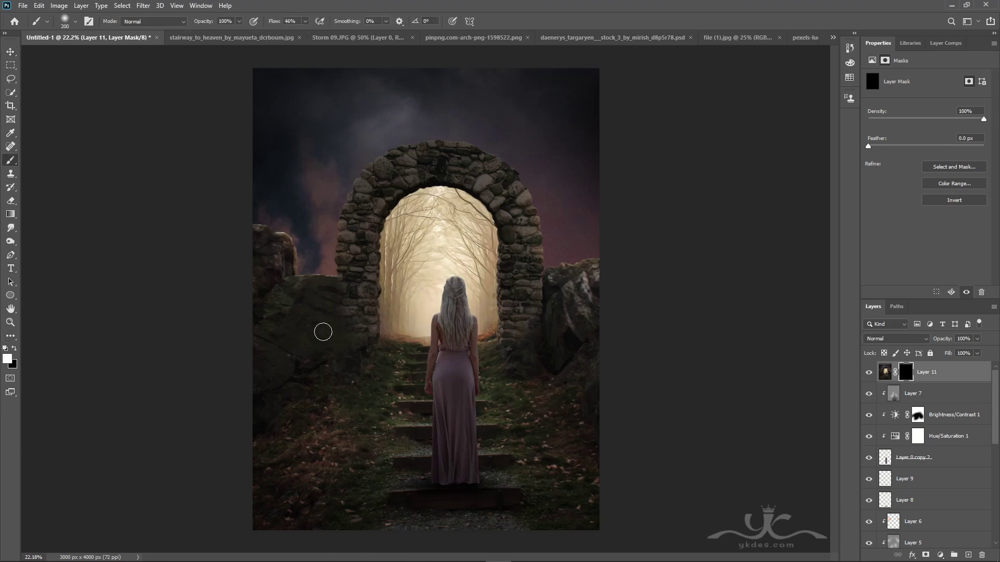
{"action": "key", "text": "bracketright"}
{"action": "key", "text": "bracketright"}
{"action": "key", "text": "bracketright"}
{"action": "key", "text": "bracketright"}
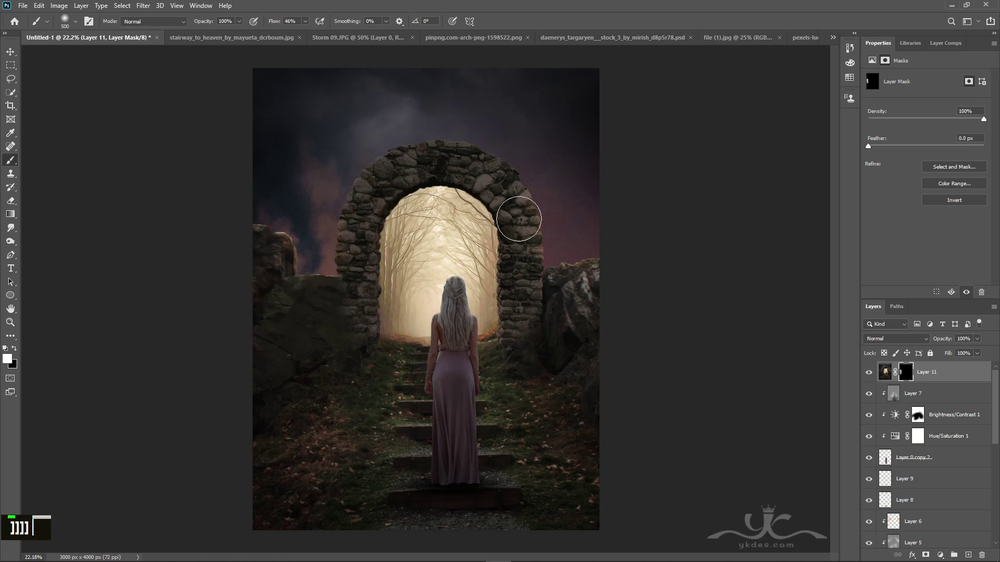
{"action": "left_click_drag", "start_coordinate": [608, 286], "coordinate": [587, 551]}
Paint white on the mask over the ground with a 600 px brush and over the stairway with a smaller one up to 300 px
{"action": "key", "text": "bracketright"}
{"action": "key", "text": "bracketright"}
{"action": "key", "text": "bracketright"}
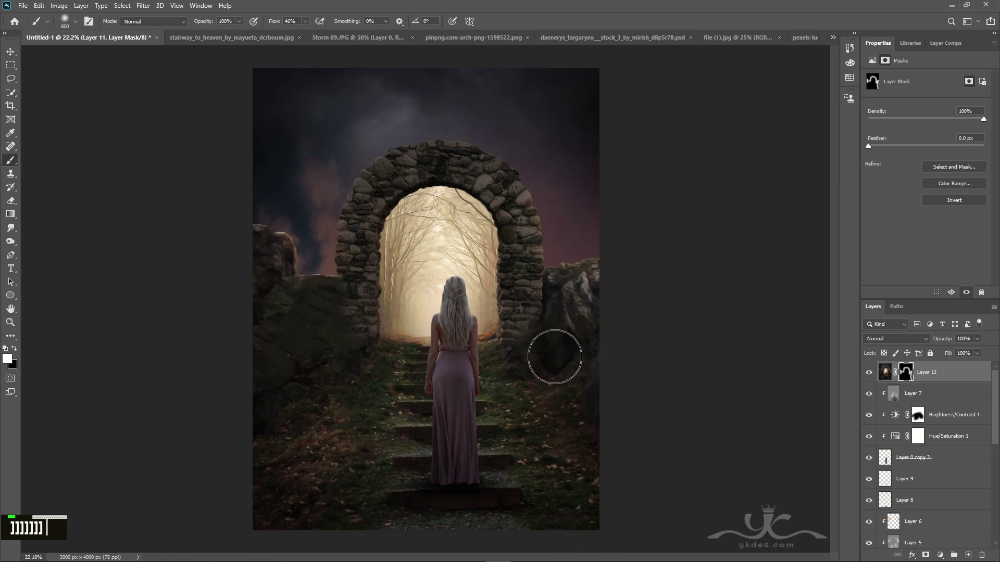
{"action": "mouse_move", "coordinate": [554, 357]}
{"action": "left_mouse_down"}
{"action": "mouse_move", "coordinate": [512, 410]}
{"action": "mouse_move", "coordinate": [516, 464]}
{"action": "mouse_move", "coordinate": [442, 517]}
{"action": "mouse_move", "coordinate": [221, 462]}
{"action": "mouse_move", "coordinate": [410, 462]}
{"action": "mouse_move", "coordinate": [381, 404]}
{"action": "mouse_move", "coordinate": [351, 518]}
{"action": "mouse_move", "coordinate": [604, 505]}
{"action": "left_mouse_up"}
{"action": "key", "text": "bracketleft"}
{"action": "key", "text": "bracketleft"}
{"action": "key", "text": "bracketleft"}
{"action": "key", "text": "bracketleft"}
{"action": "key", "text": "bracketleft"}
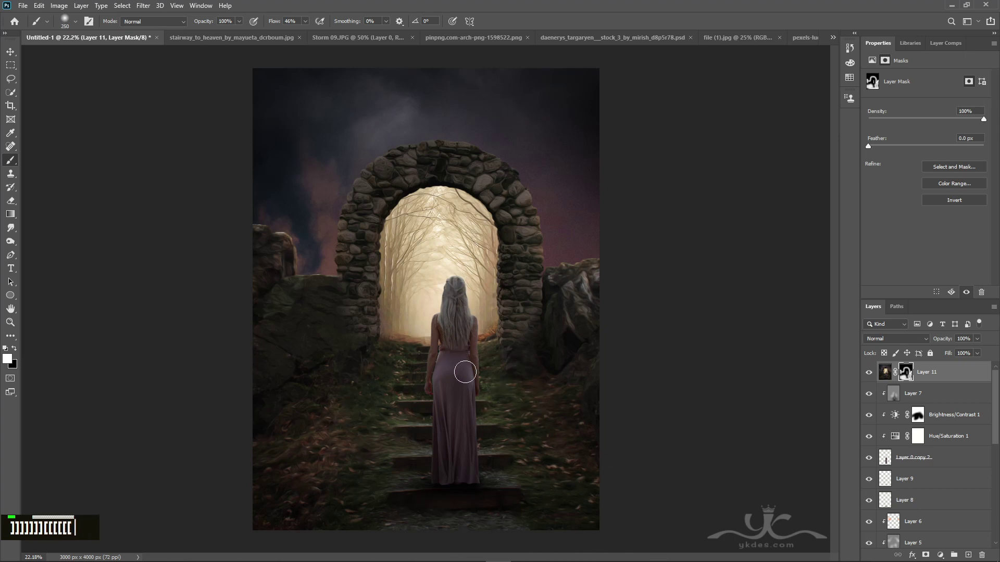
{"action": "double_click", "coordinate": [502, 512]}
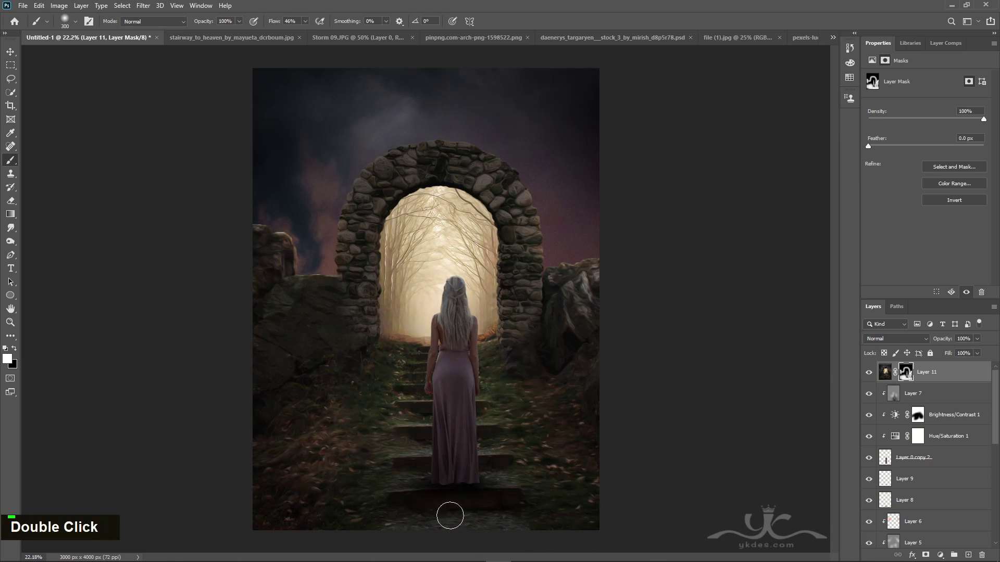
Lower the oil-painted layer's opacity to 38% and compare the image with and without it
{"action": "left_click", "coordinate": [977, 339]}
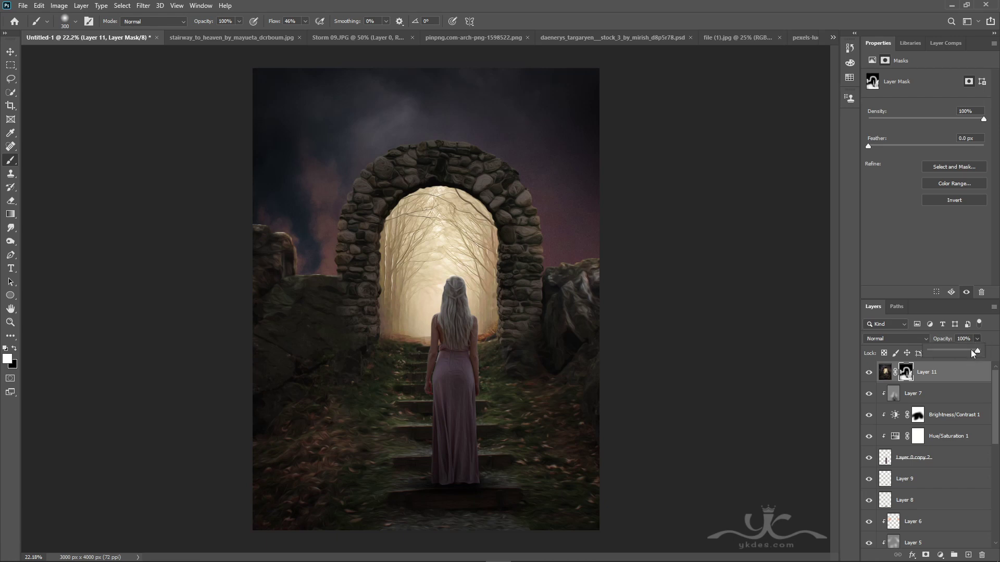
{"action": "mouse_move", "coordinate": [965, 350]}
{"action": "left_mouse_down"}
{"action": "mouse_move", "coordinate": [935, 346]}
{"action": "mouse_move", "coordinate": [948, 345]}
{"action": "left_mouse_up"}
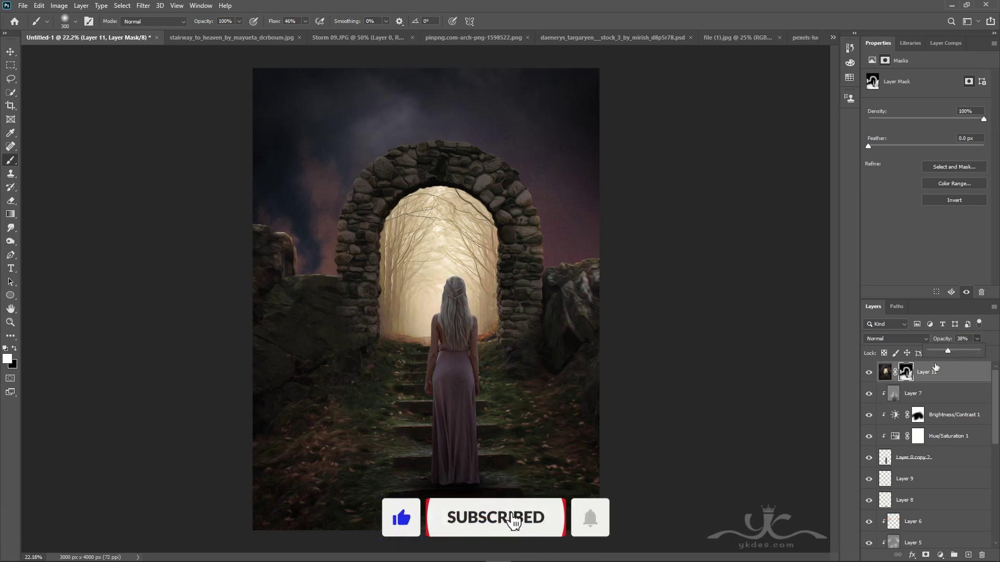
{"action": "double_click", "coordinate": [870, 374]}
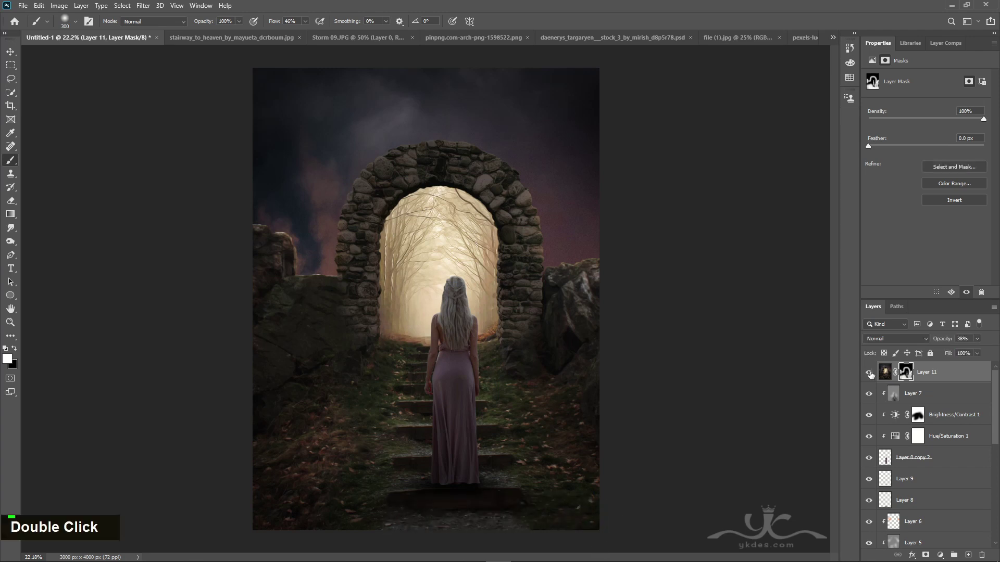
Add an Exposure adjustment layer over the whole composite with Exposure +0.42 and Gamma Correction 0.94
{"action": "left_click", "coordinate": [10, 52]}
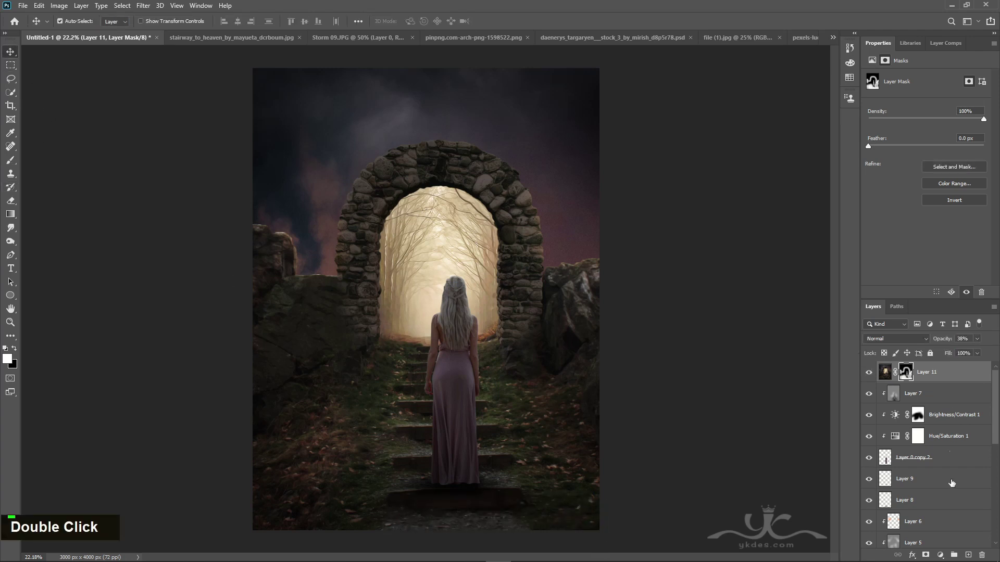
{"action": "left_click", "coordinate": [940, 555]}
{"action": "left_click", "coordinate": [926, 339]}
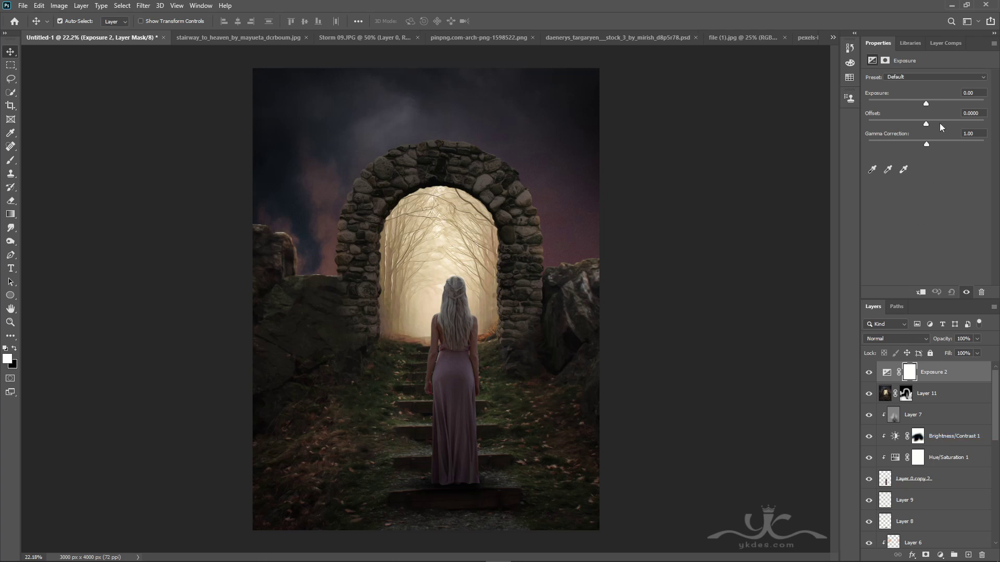
{"action": "left_click_drag", "start_coordinate": [932, 144], "coordinate": [929, 145]}
{"action": "left_click_drag", "start_coordinate": [929, 103], "coordinate": [929, 102]}
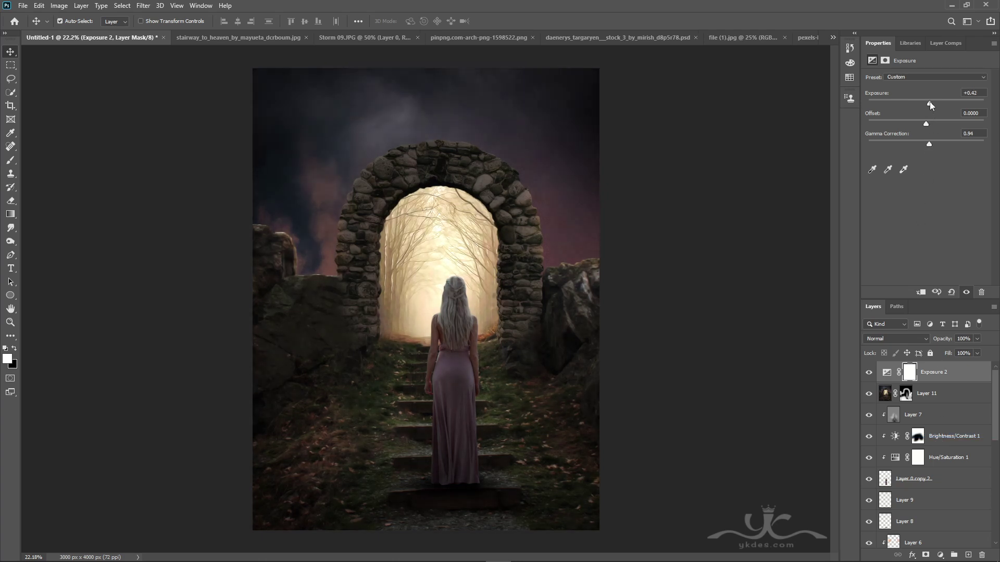
Add a Curves adjustment layer with the black point output at 16 and input 130 mapped to 124, at 63% opacity
{"action": "left_click", "coordinate": [940, 555]}
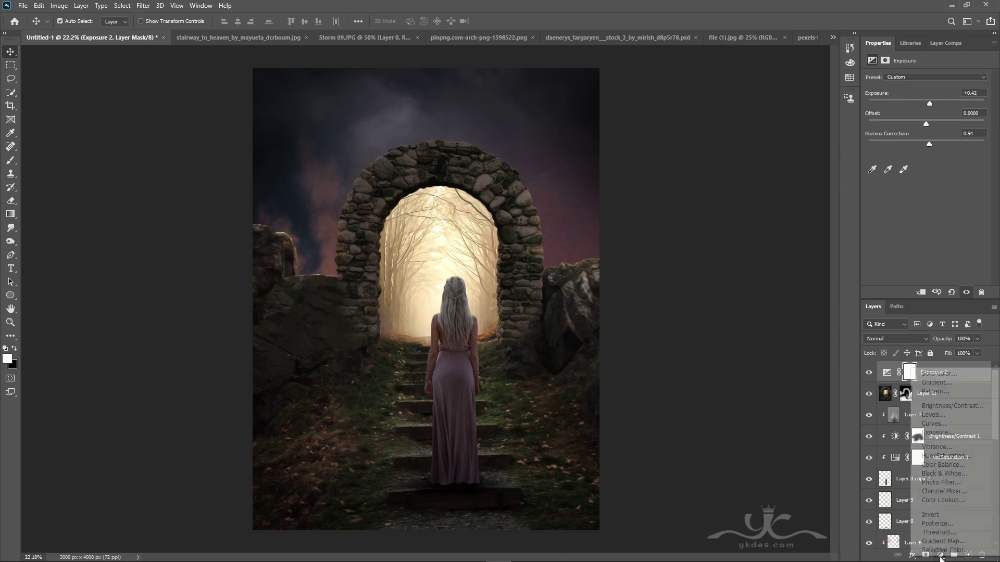
{"action": "left_click", "coordinate": [933, 426]}
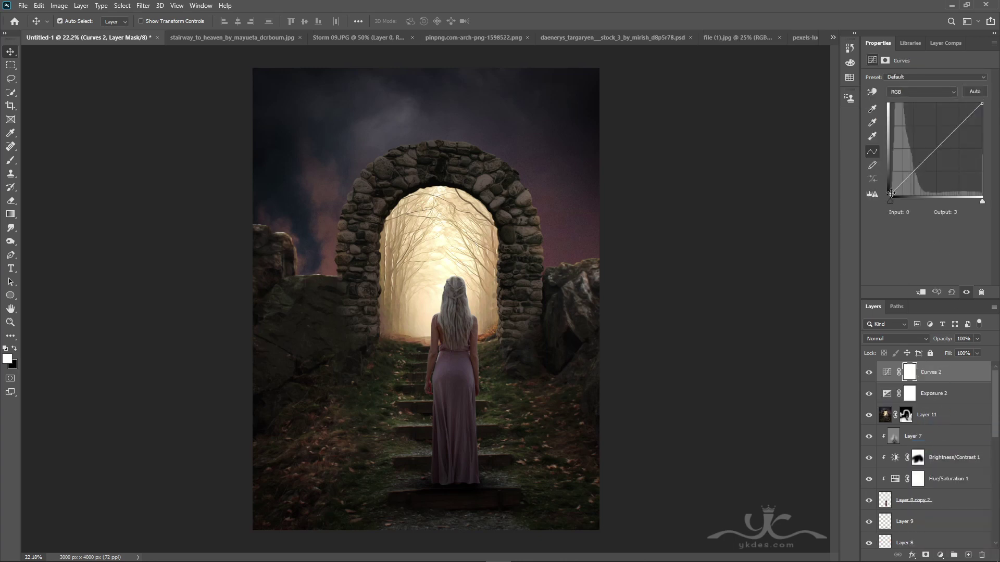
{"action": "left_click_drag", "start_coordinate": [890, 192], "coordinate": [891, 189]}
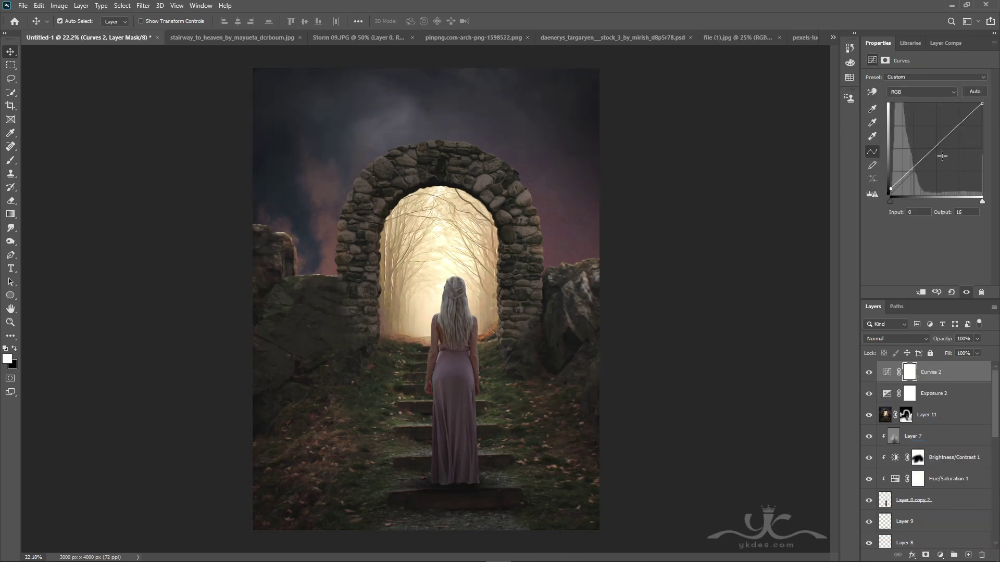
{"action": "left_click_drag", "start_coordinate": [936, 148], "coordinate": [936, 151]}
{"action": "left_click", "coordinate": [977, 339]}
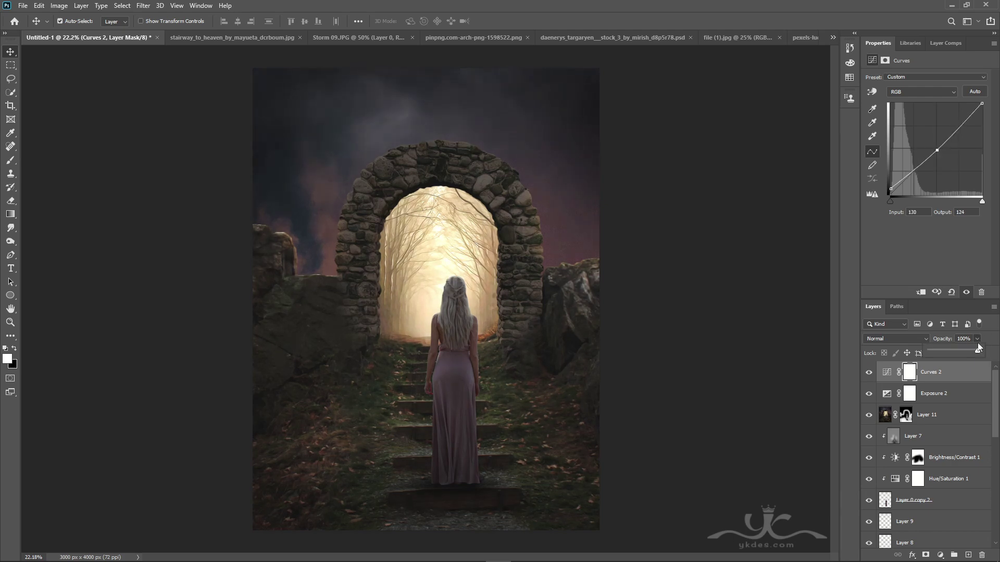
{"action": "left_click_drag", "start_coordinate": [978, 349], "coordinate": [966, 352]}
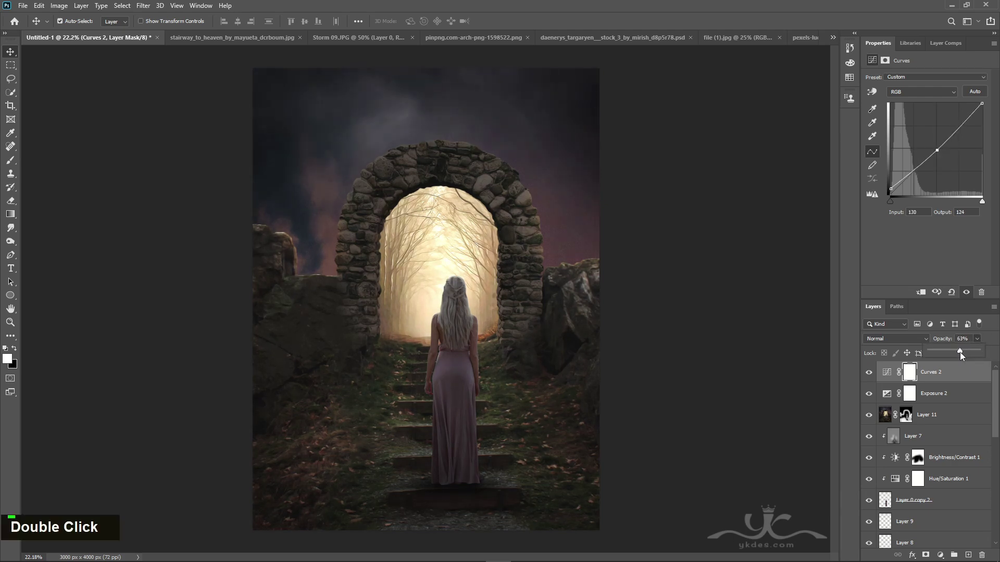
Add a Levels adjustment layer with the white input level at 220 and the midtones at 0.89
{"action": "left_click", "coordinate": [940, 555]}
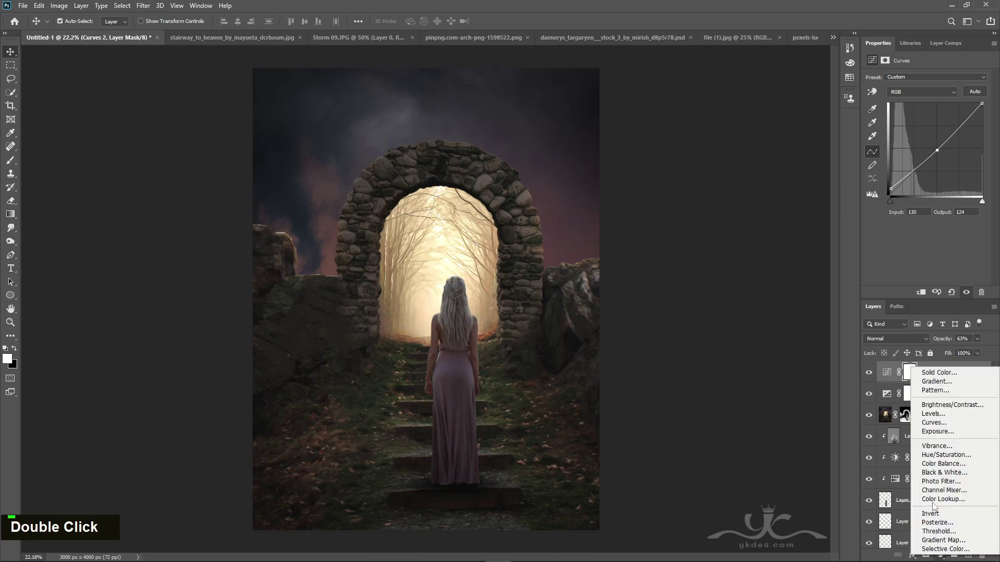
{"action": "left_click", "coordinate": [933, 414]}
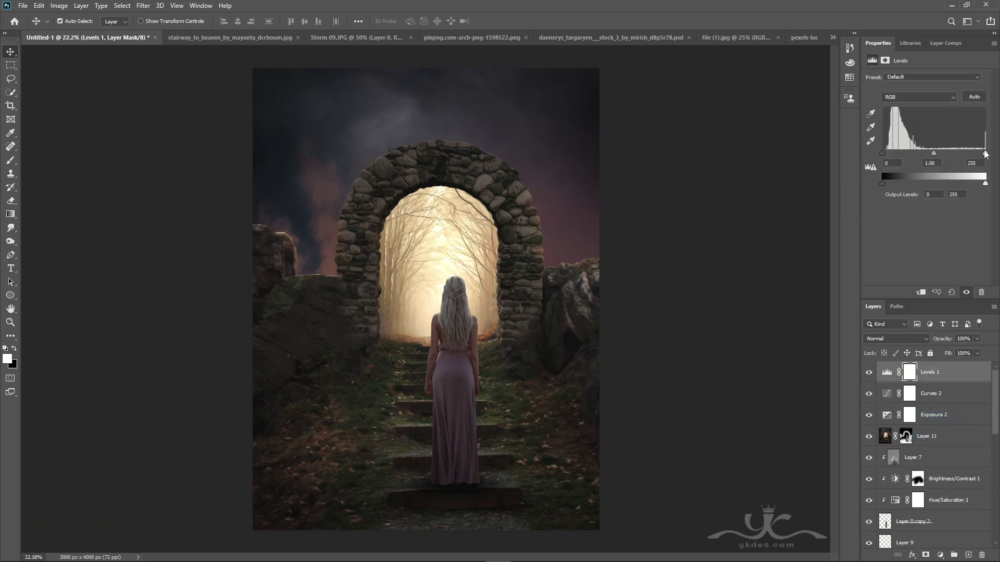
{"action": "left_click_drag", "start_coordinate": [970, 154], "coordinate": [930, 151]}
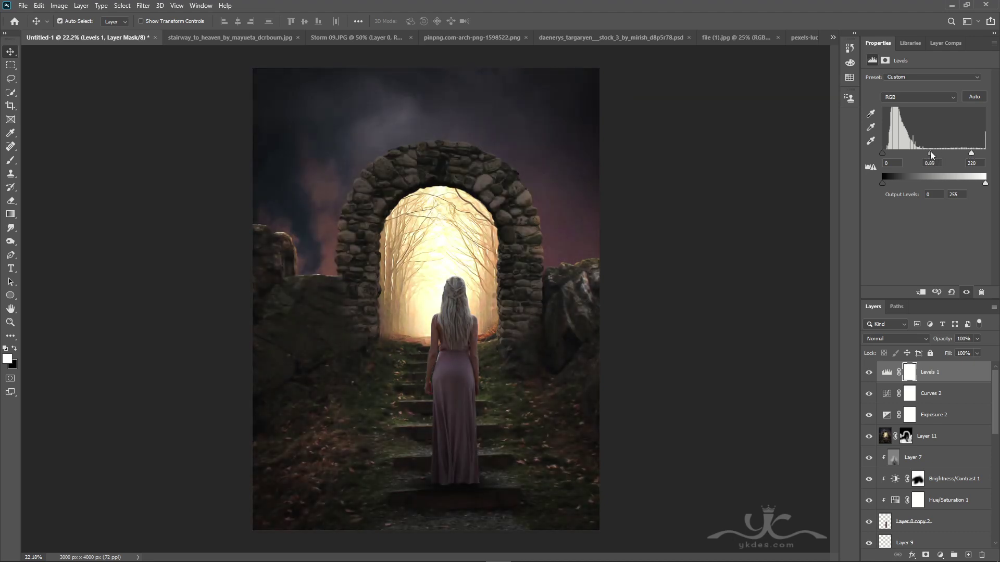
Stamp all visible layers onto a new layer, apply Topaz Detail's Highlight Detail Strong I preset to it, and compare before and after
{"action": "left_click", "coordinate": [969, 556]}
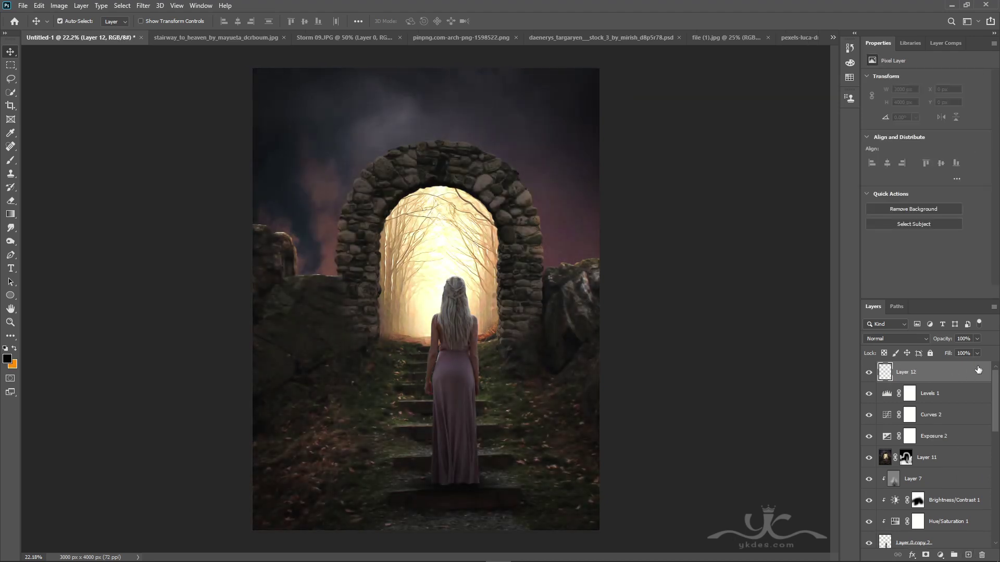
{"action": "key", "text": "ctrl+alt+shift+e"}
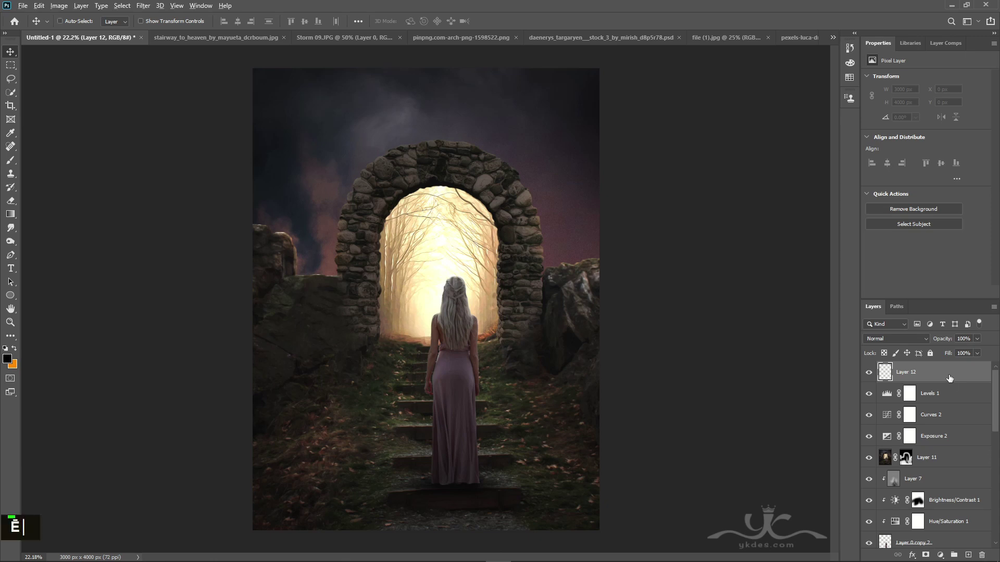
{"action": "left_click", "coordinate": [143, 5]}
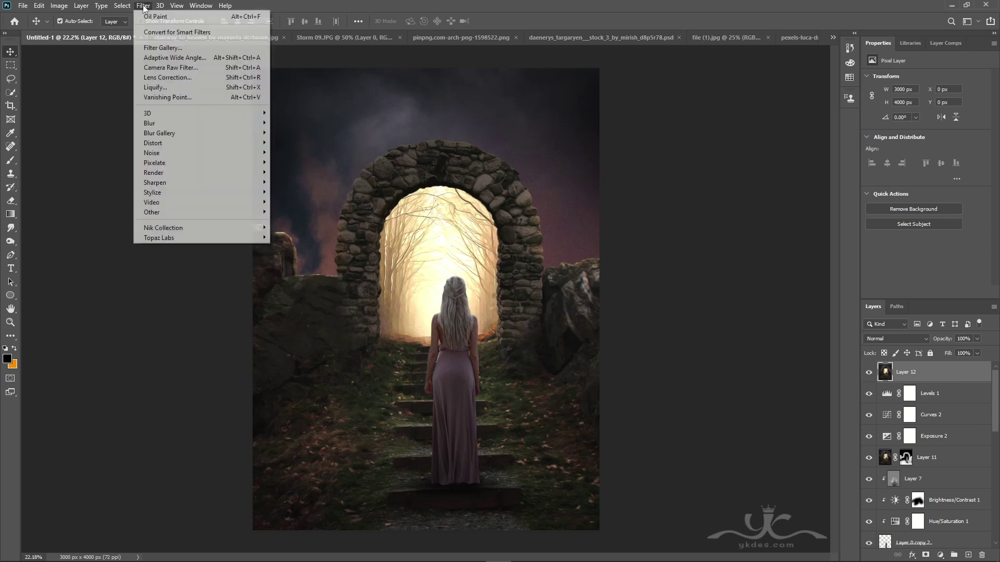
{"action": "mouse_move", "coordinate": [174, 239]}
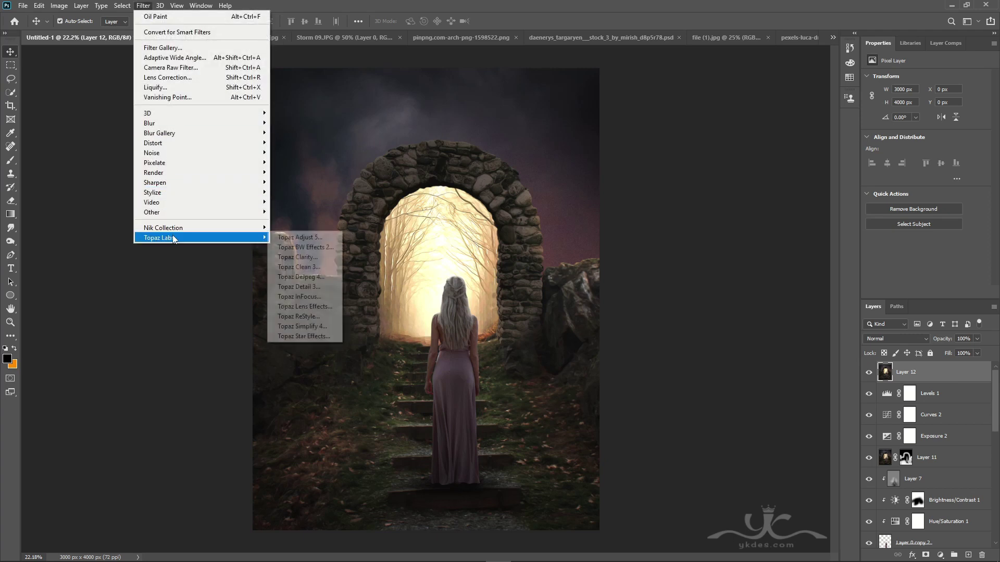
{"action": "left_click", "coordinate": [305, 284]}
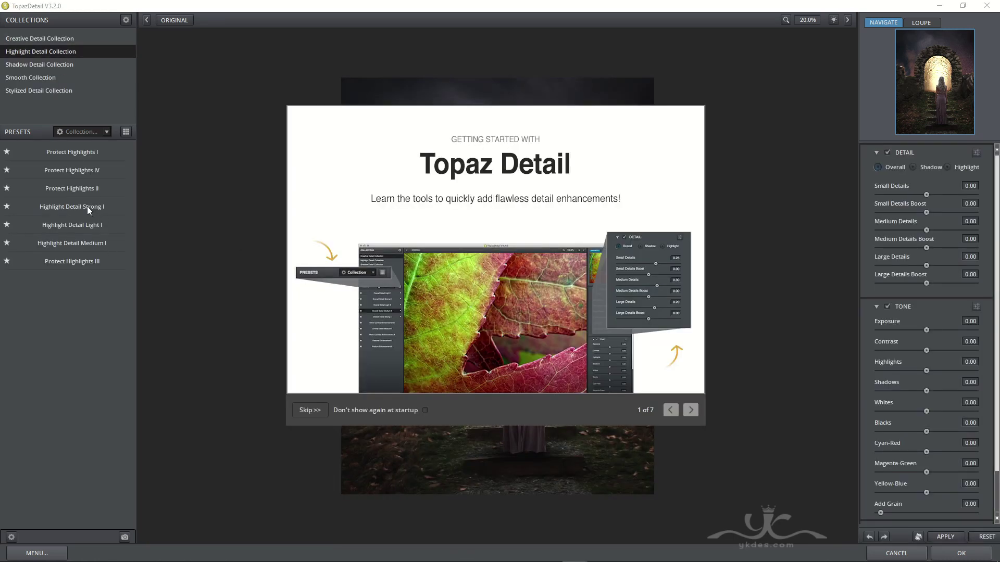
{"action": "left_click", "coordinate": [312, 409]}
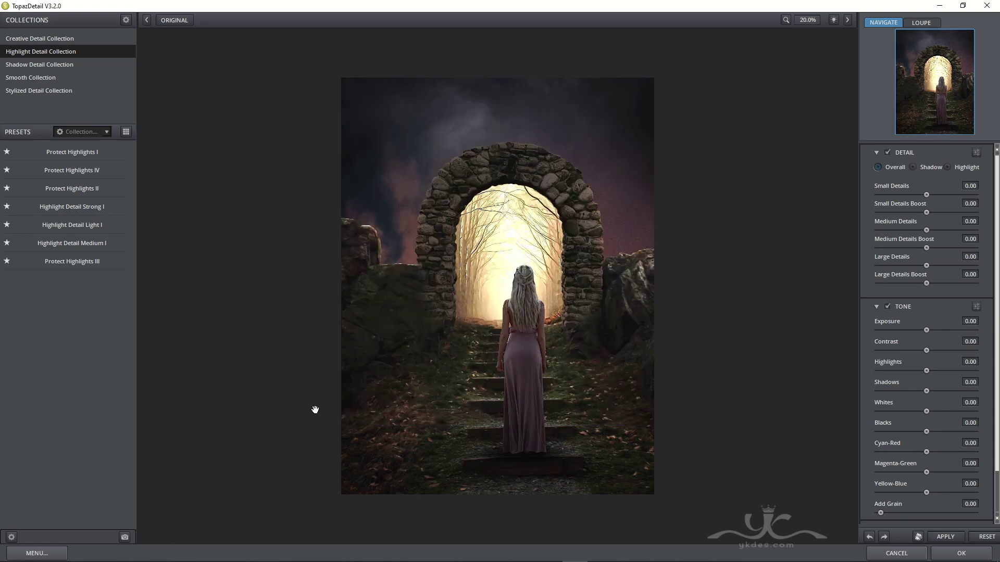
{"action": "left_click", "coordinate": [87, 205]}
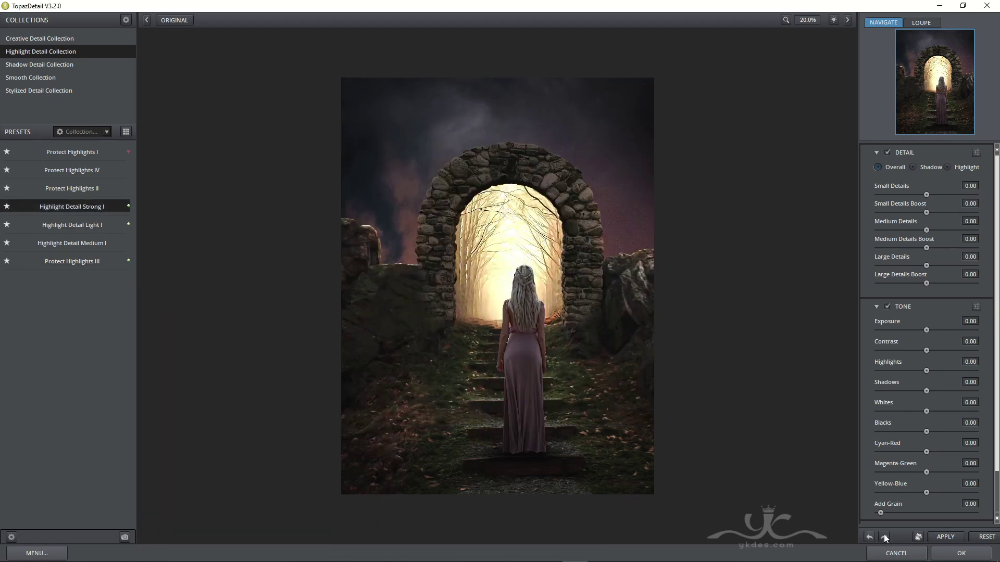
{"action": "left_click", "coordinate": [961, 553]}
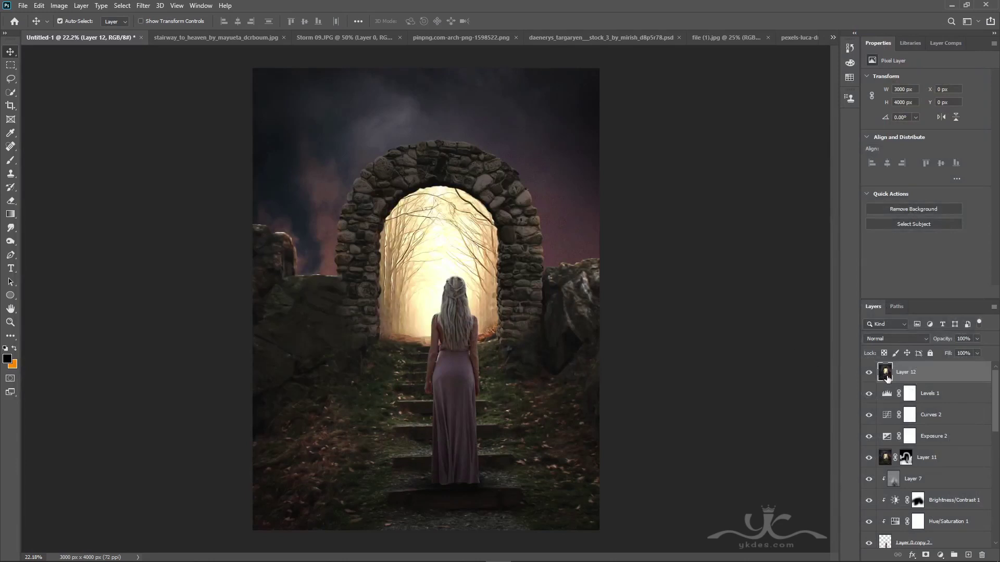
{"action": "left_click", "coordinate": [869, 374]}
{"action": "left_click", "coordinate": [868, 374]}
Open the stamped layer in Color Efex Pro 4 and use method B02 for the Cross Processing filter
{"action": "left_click", "coordinate": [145, 6]}
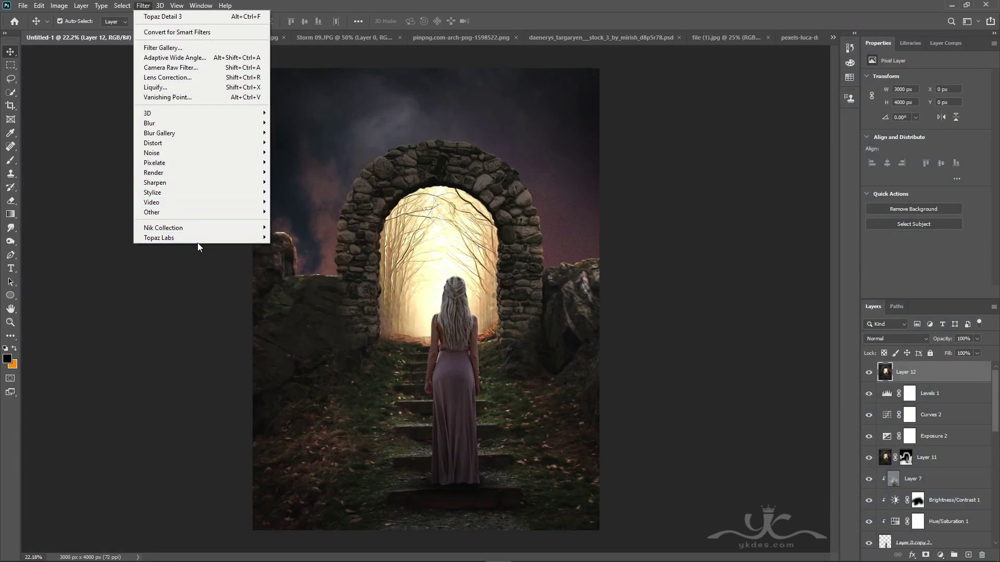
{"action": "mouse_move", "coordinate": [208, 228]}
{"action": "left_click", "coordinate": [308, 238]}
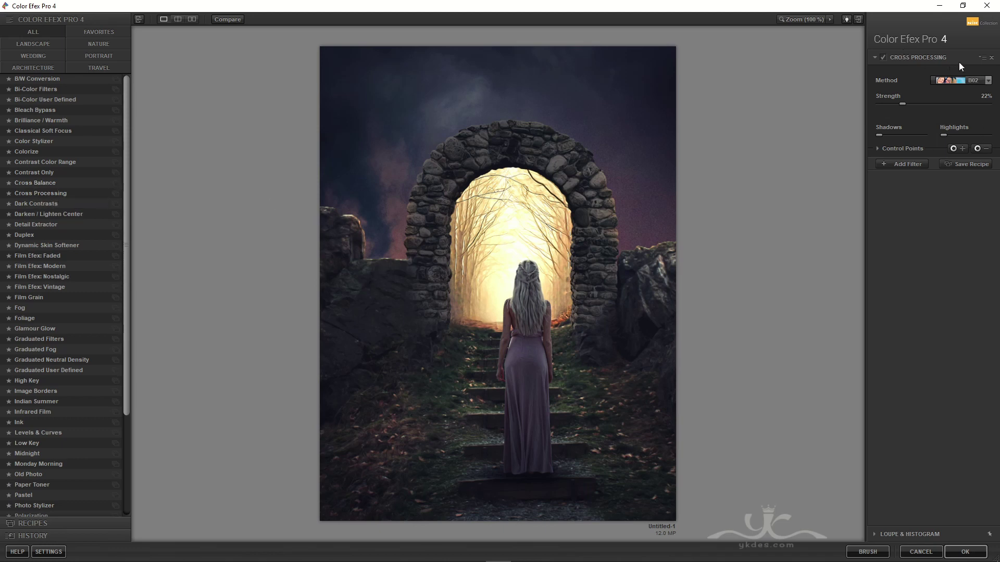
{"action": "left_click", "coordinate": [960, 81]}
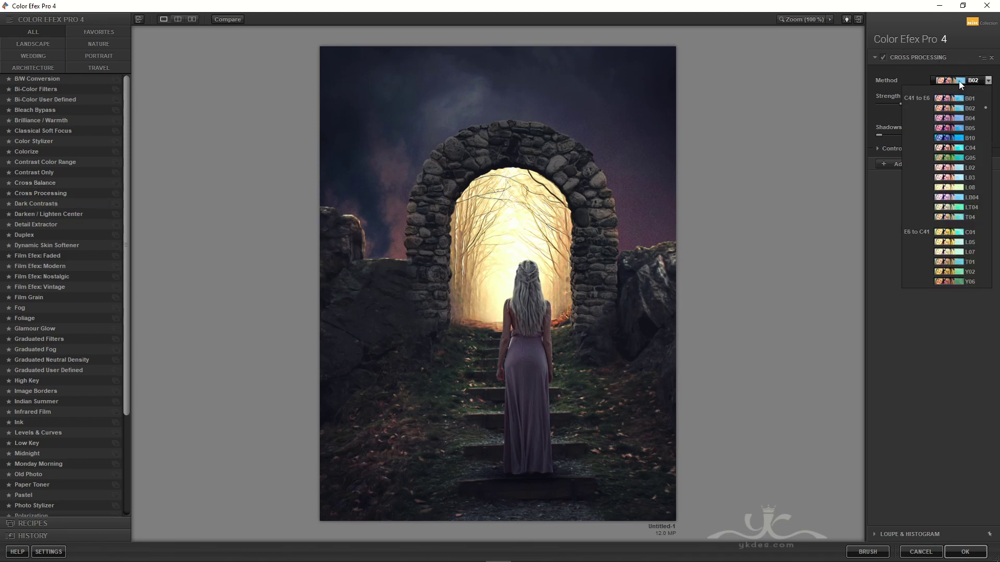
{"action": "left_click", "coordinate": [954, 108]}
Add a Glamour Glow filter with Glow 14%, Saturation -12% and Glow Warmth 18%, and apply both filters to the image
{"action": "left_click", "coordinate": [907, 164]}
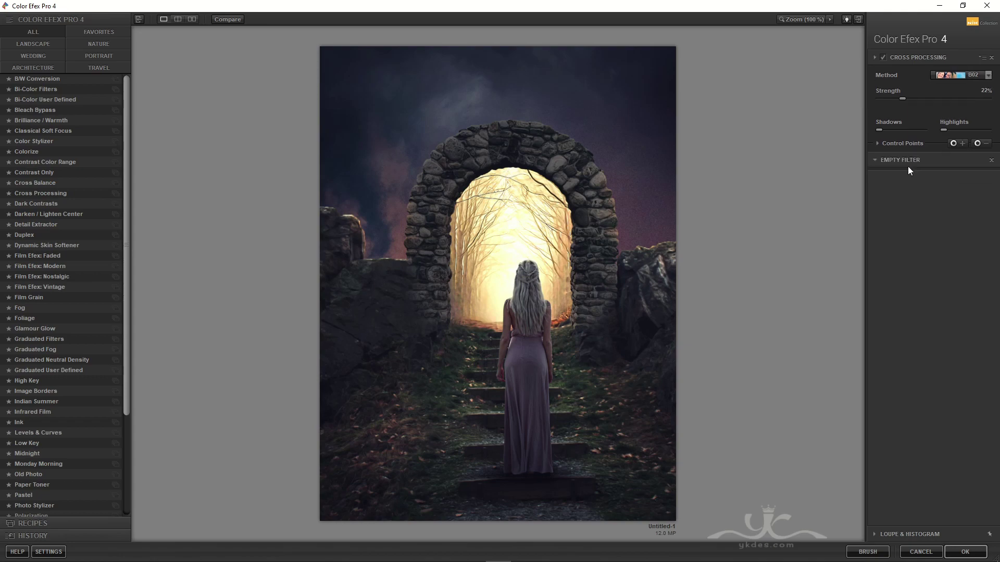
{"action": "left_click", "coordinate": [38, 329]}
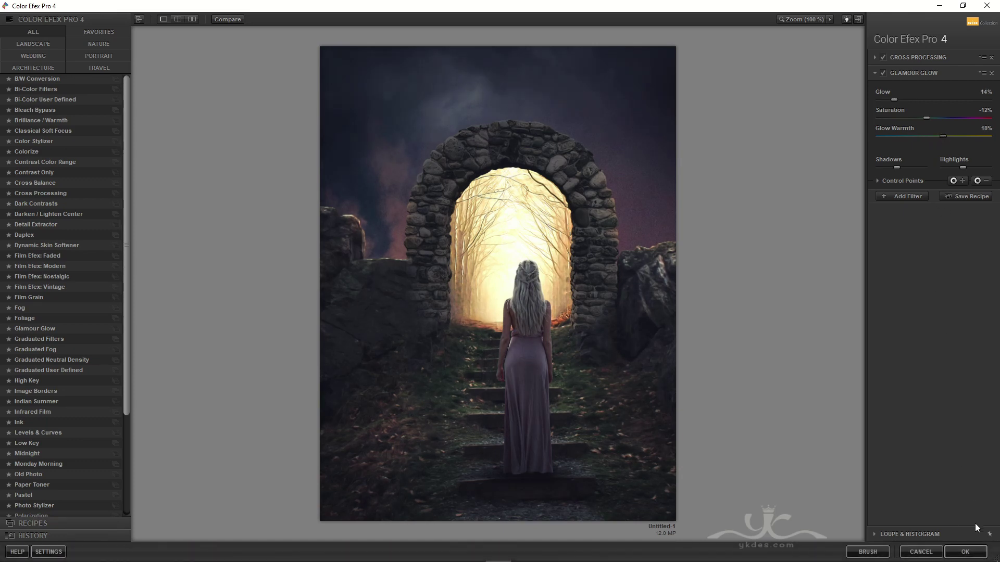
{"action": "left_click", "coordinate": [965, 552]}
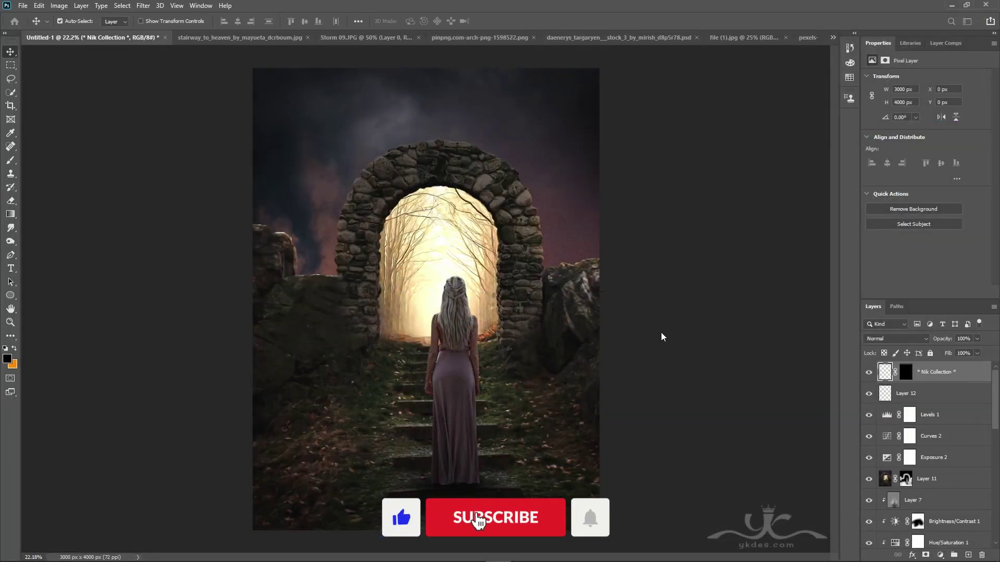